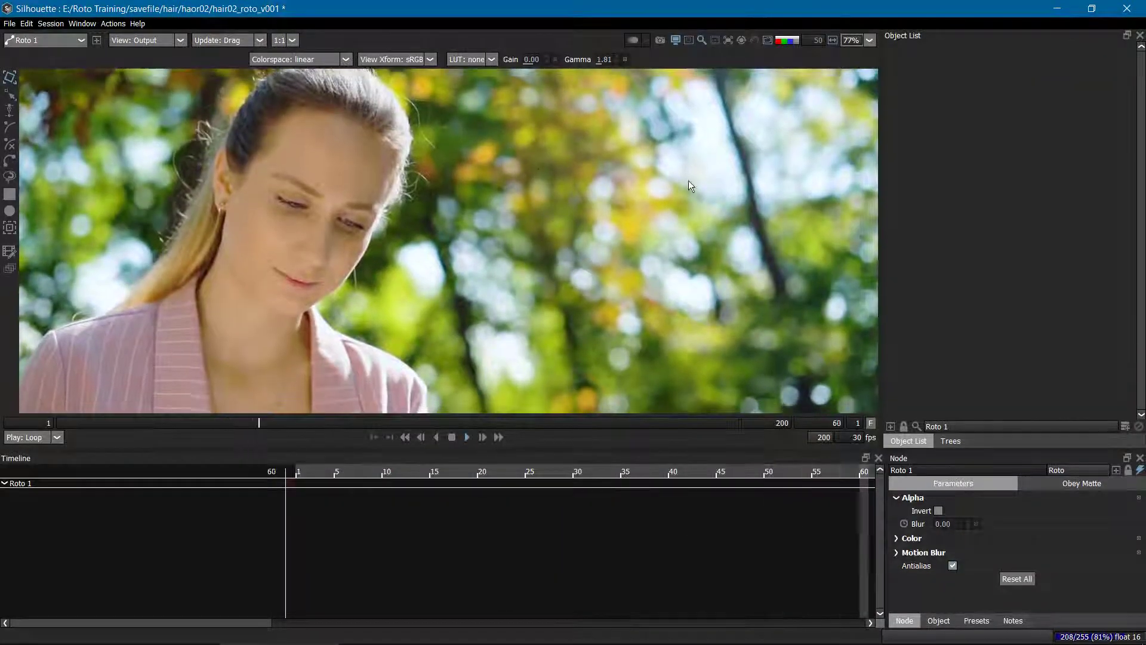
Add a new layer to the Roto 1 node's object list and select it.
{"action": "scroll", "coordinate": [524, 174], "scroll_direction": "down", "scroll_amount": 3}
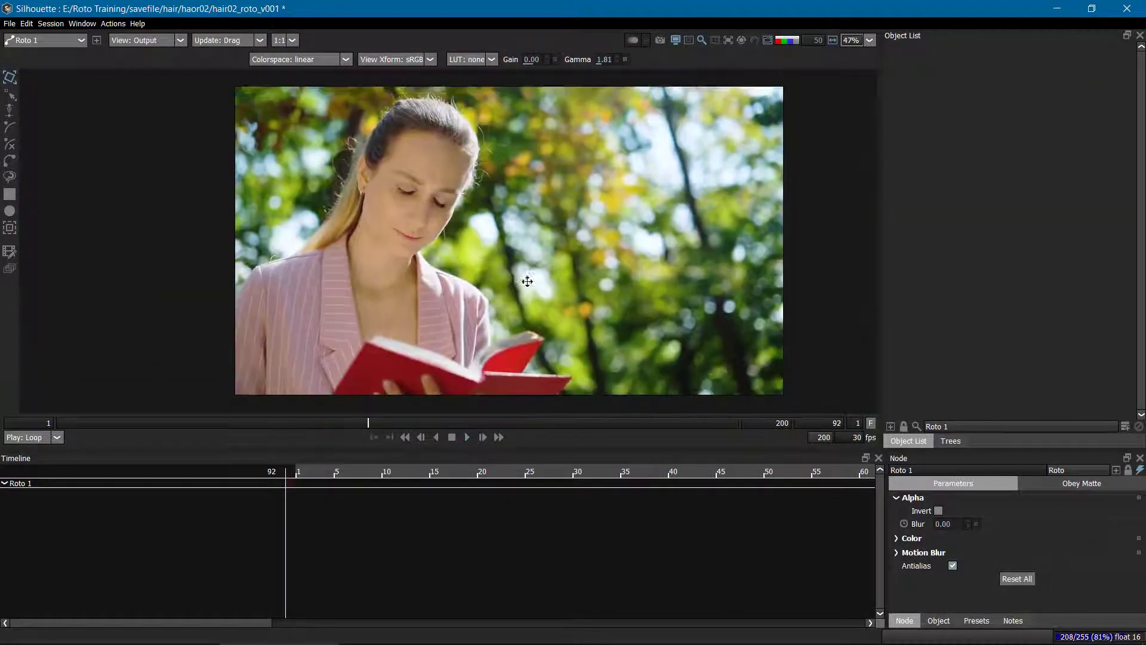
{"action": "scroll", "coordinate": [536, 226], "scroll_direction": "up", "scroll_amount": 2}
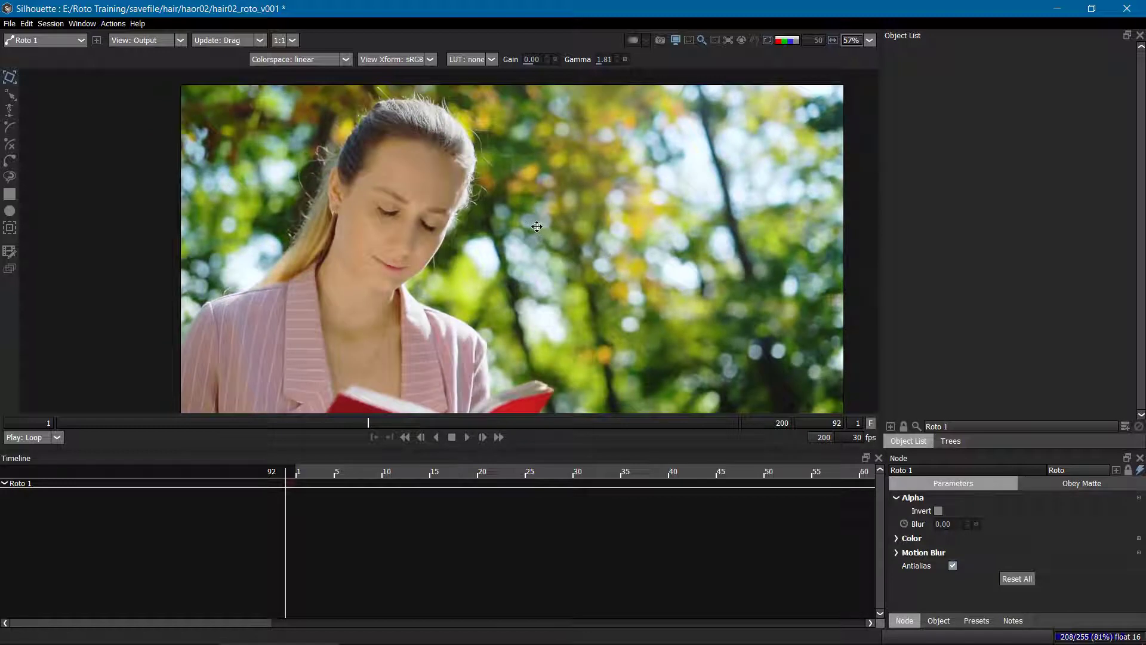
{"action": "left_click", "coordinate": [1124, 426]}
{"action": "left_click", "coordinate": [924, 50]}
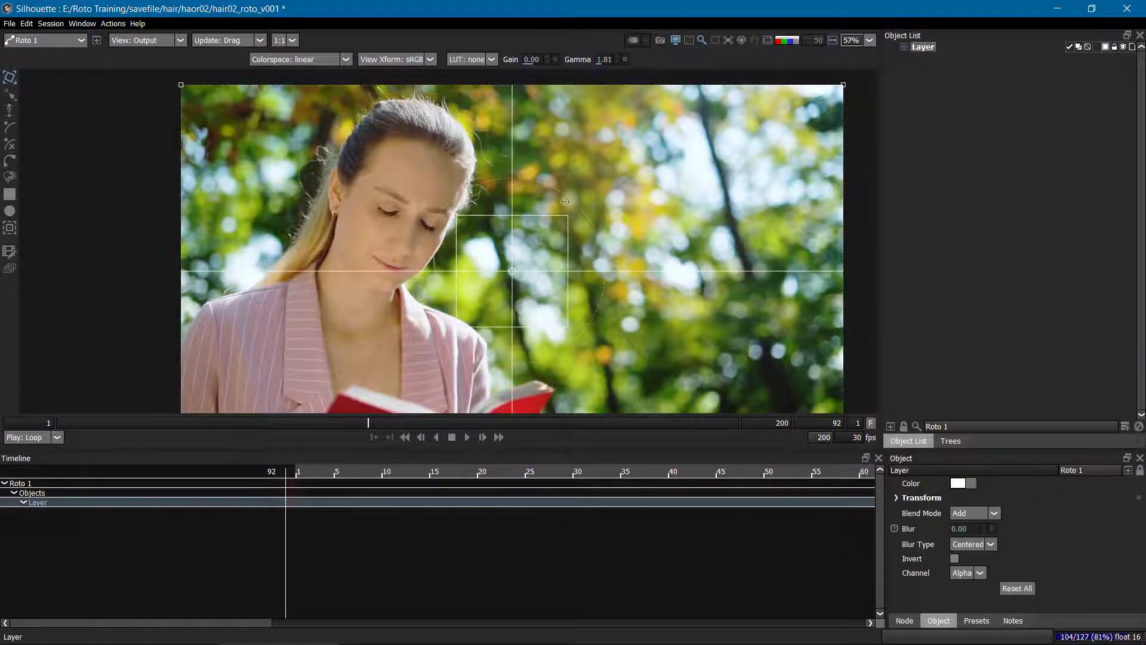
Maximize the viewer around the woman's head, deselect the layer, and reset the viewer gamma to 1.00.
{"action": "left_click_drag", "start_coordinate": [564, 202], "coordinate": [559, 226]}
{"action": "key", "text": "F2"}
{"action": "scroll", "coordinate": [532, 257], "scroll_direction": "up", "scroll_amount": 7}
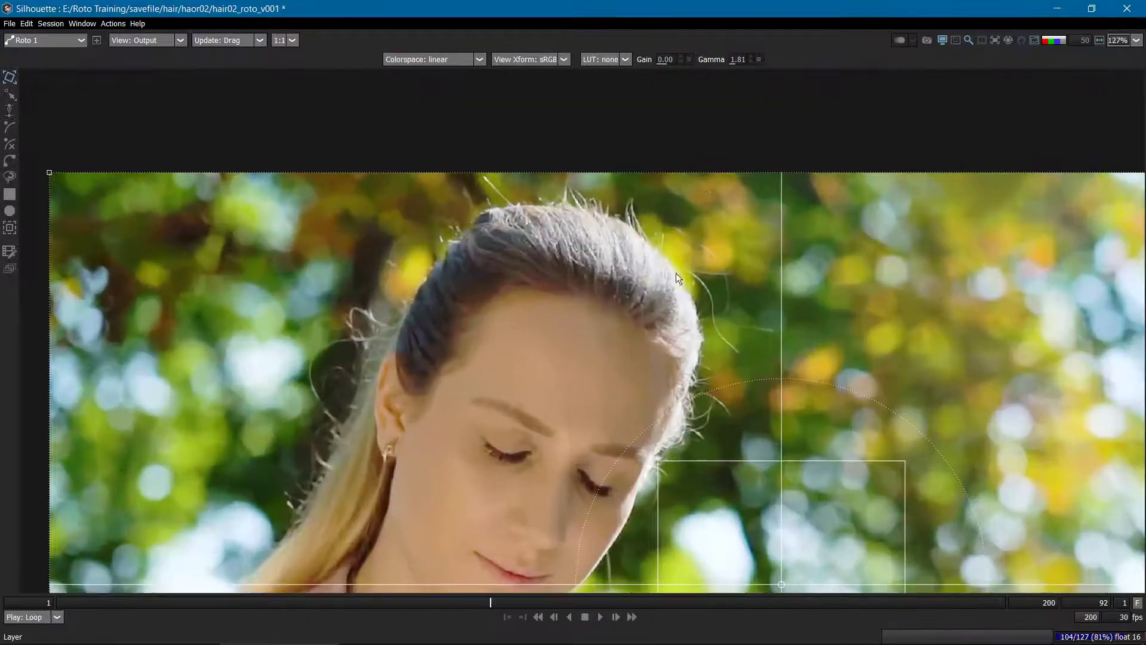
{"action": "left_click", "coordinate": [707, 148]}
{"action": "left_click_drag", "start_coordinate": [683, 265], "coordinate": [663, 244]}
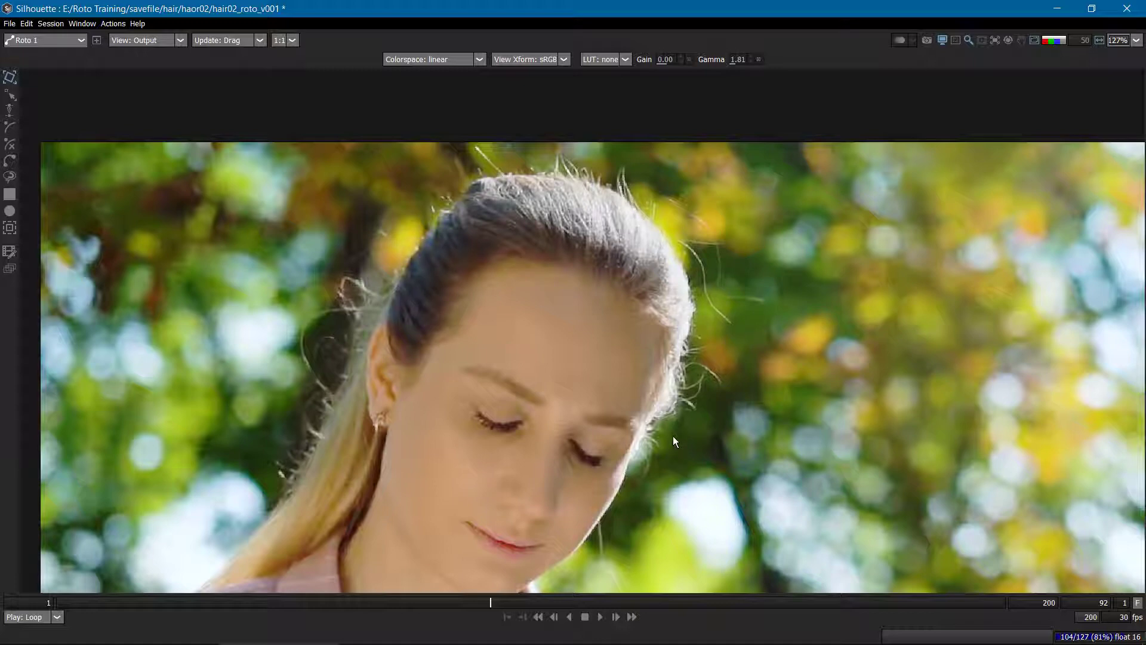
{"action": "scroll", "coordinate": [413, 399], "scroll_direction": "up", "scroll_amount": 5}
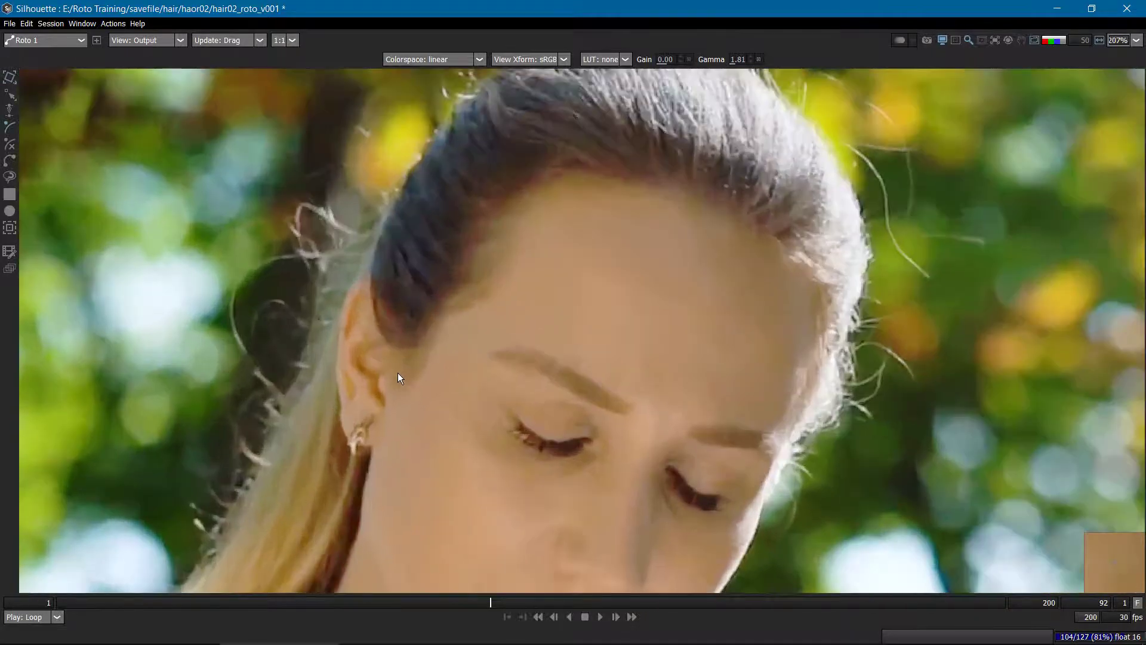
{"action": "scroll", "coordinate": [476, 335], "scroll_direction": "down", "scroll_amount": 5}
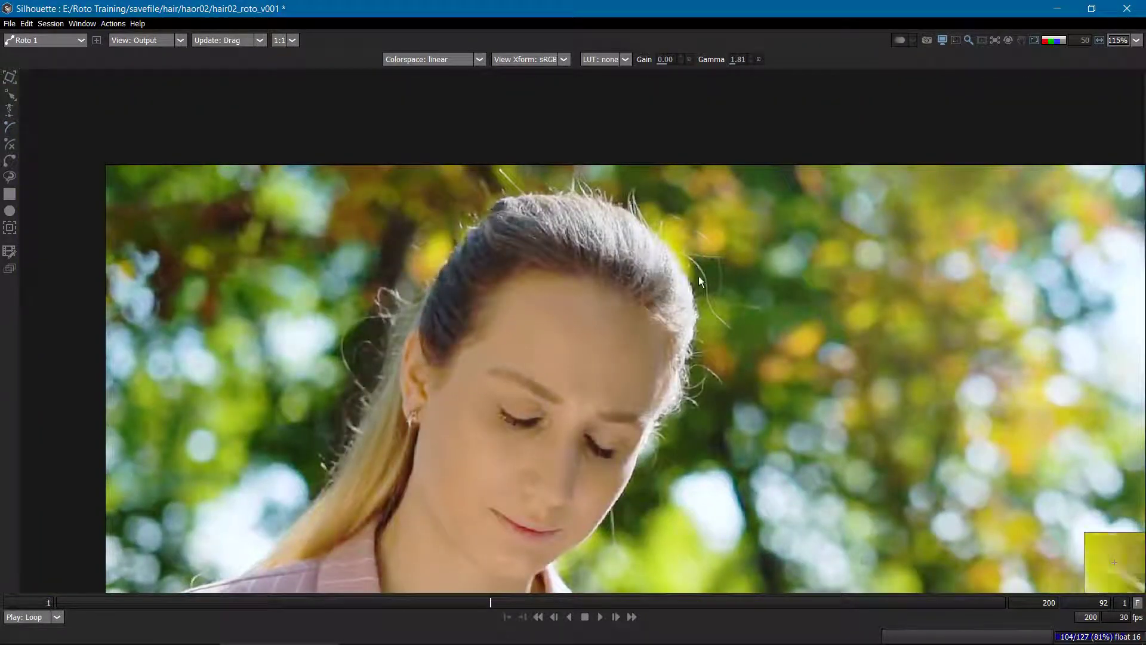
{"action": "left_click", "coordinate": [758, 60]}
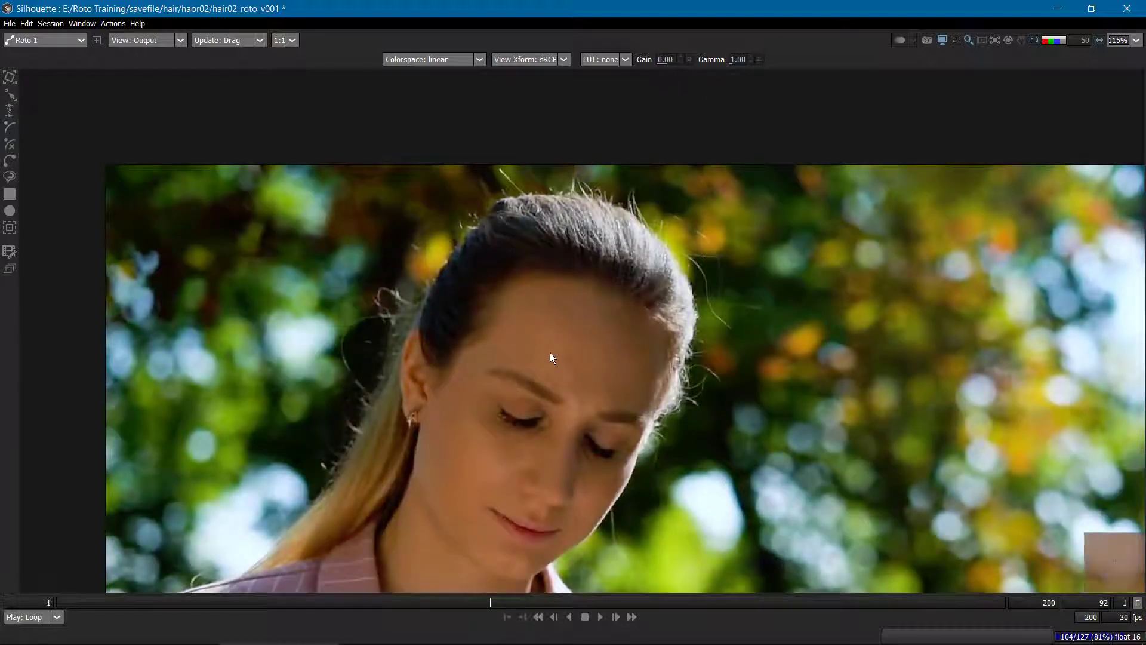
Draw a closed B-spline along the outer hairline at frame 92, closing it across the forehead at the eyebrows.
{"action": "scroll", "coordinate": [480, 250], "scroll_direction": "up", "scroll_amount": 4}
{"action": "scroll", "coordinate": [386, 380], "scroll_direction": "up", "scroll_amount": 2}
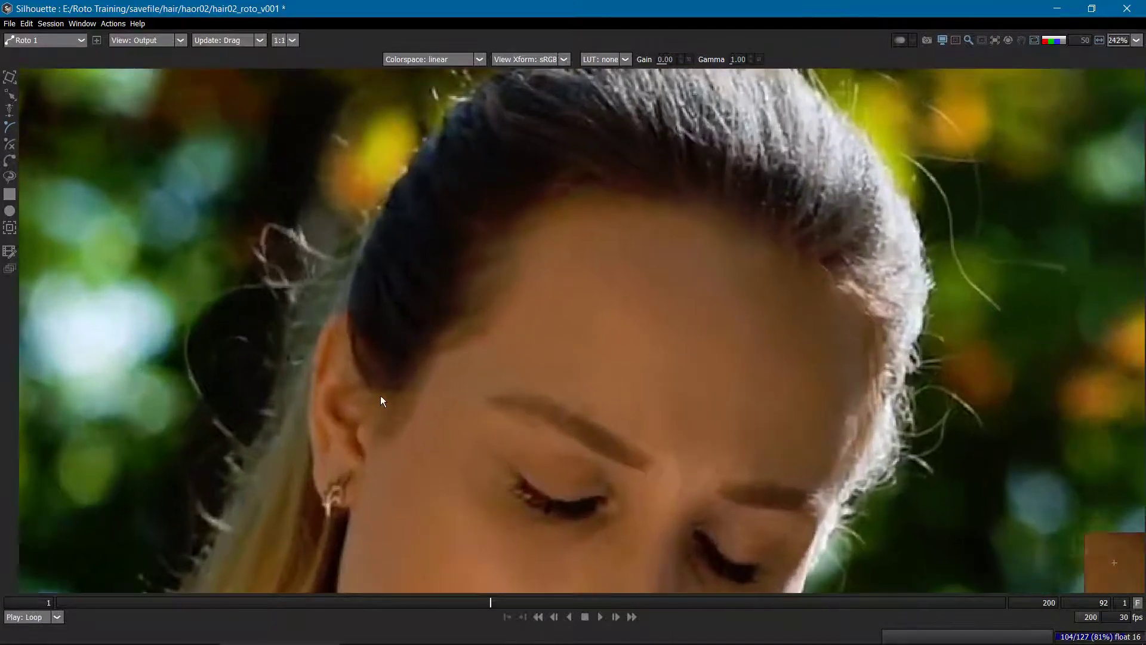
{"action": "left_click_drag", "start_coordinate": [412, 430], "coordinate": [406, 476]}
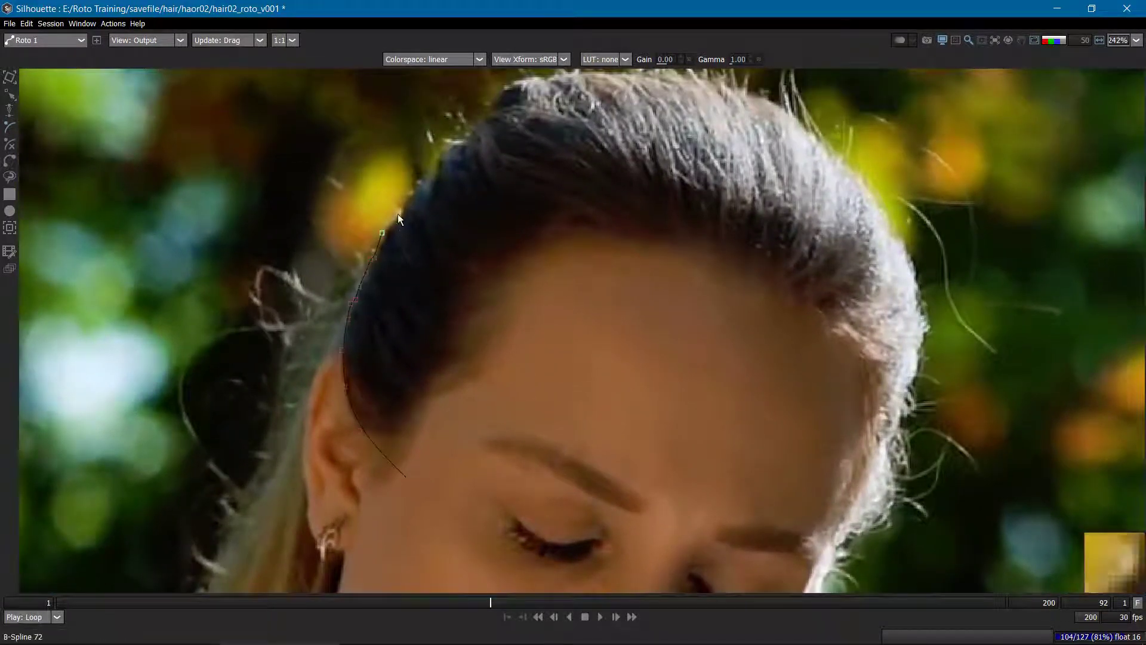
{"action": "scroll", "coordinate": [398, 218], "scroll_direction": "up", "scroll_amount": 1}
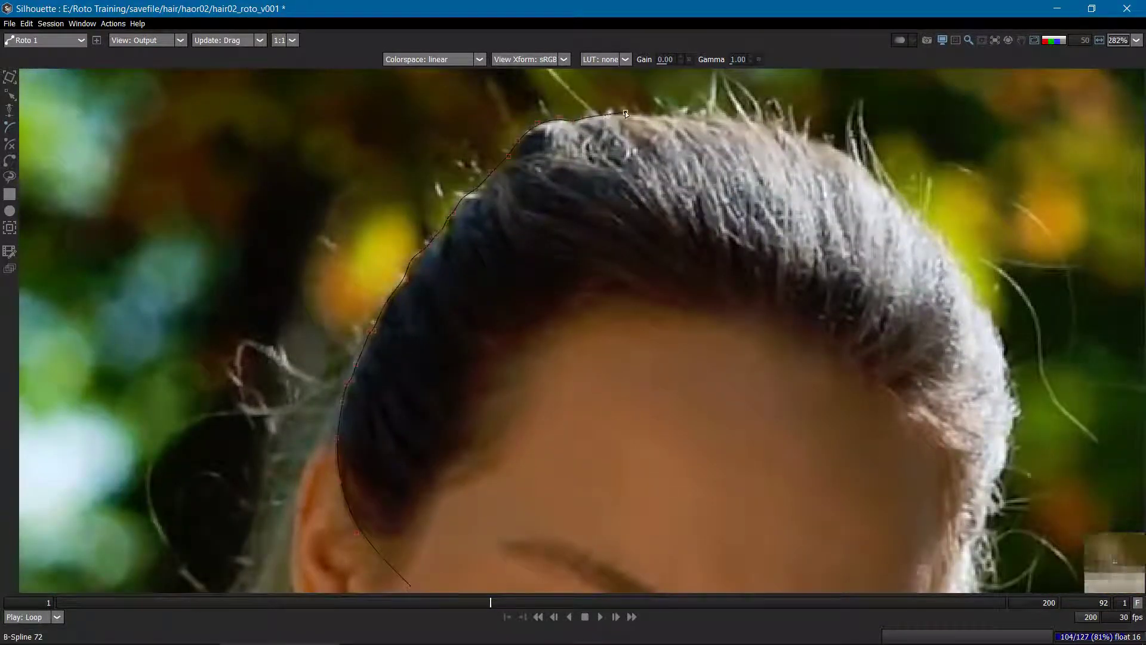
{"action": "left_click_drag", "start_coordinate": [625, 111], "coordinate": [599, 189]}
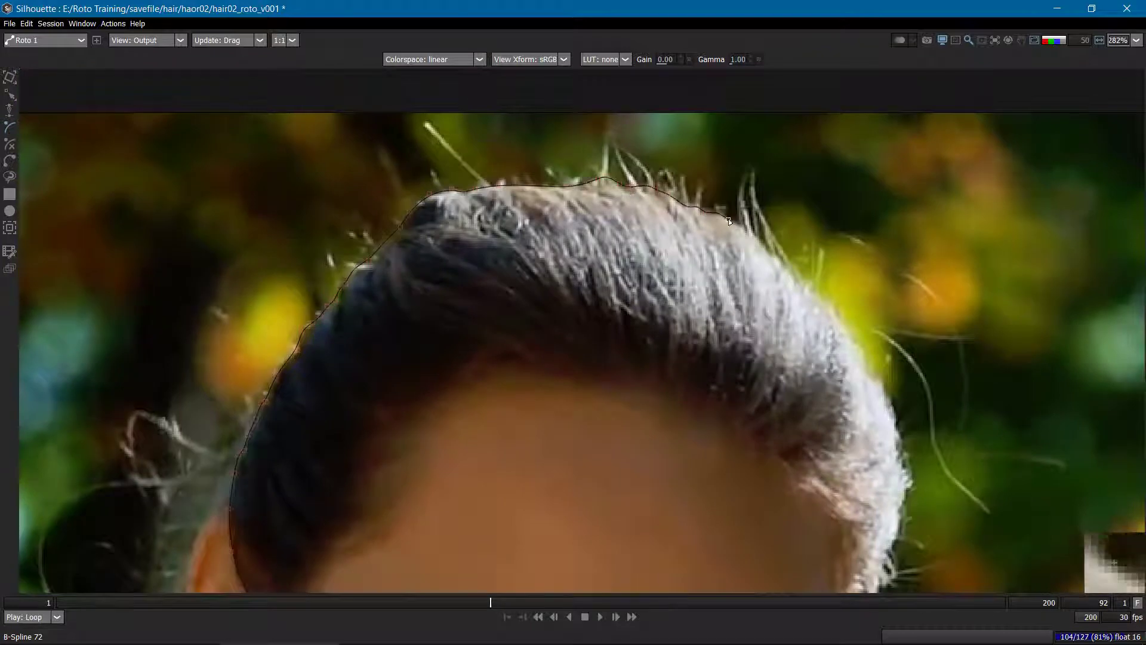
{"action": "left_click", "coordinate": [855, 349]}
{"action": "left_click_drag", "start_coordinate": [863, 366], "coordinate": [808, 256]}
{"action": "left_click", "coordinate": [820, 267]}
{"action": "left_click", "coordinate": [840, 305]}
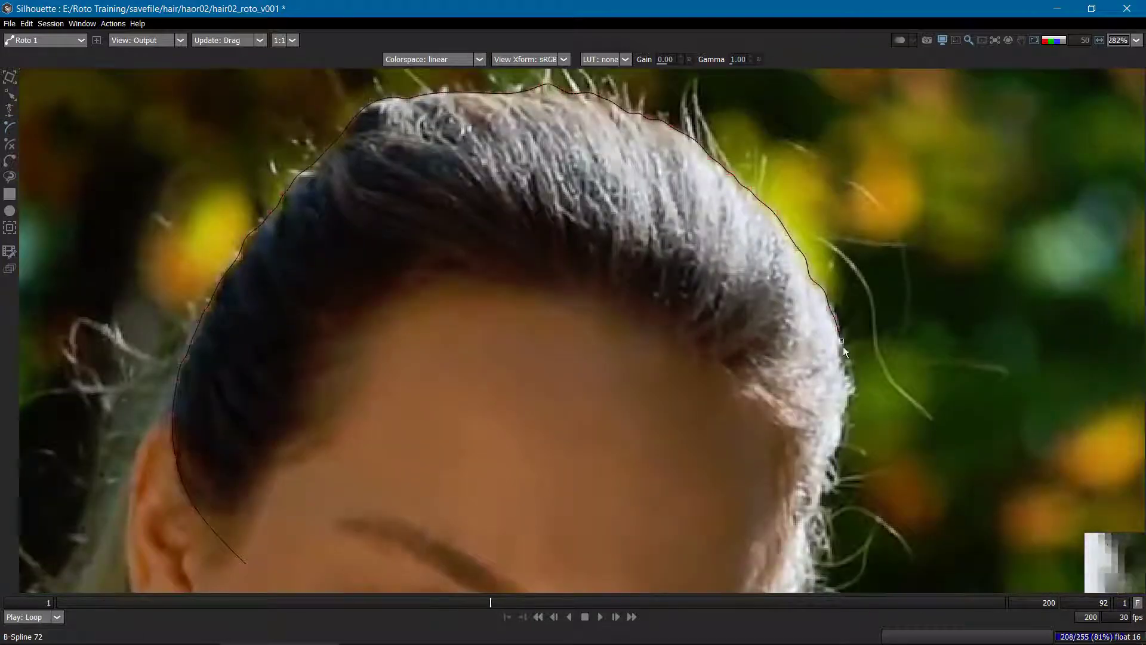
{"action": "left_click_drag", "start_coordinate": [841, 435], "coordinate": [837, 299]}
{"action": "left_click", "coordinate": [801, 422]}
{"action": "left_click", "coordinate": [605, 400]}
{"action": "scroll", "coordinate": [546, 306], "scroll_direction": "down", "scroll_amount": 4}
{"action": "scroll", "coordinate": [484, 379], "scroll_direction": "down", "scroll_amount": 1}
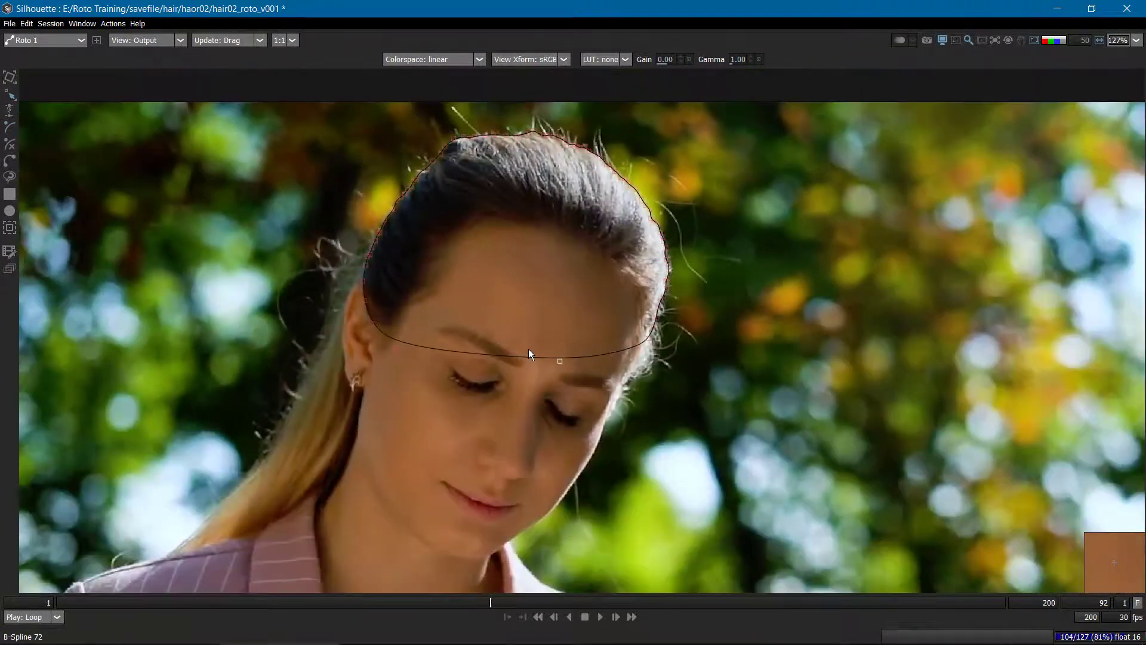
Restore the panels and check the B-spline outline against the hair edge all around the head.
{"action": "key", "text": "F2"}
{"action": "left_click_drag", "start_coordinate": [493, 226], "coordinate": [532, 352]}
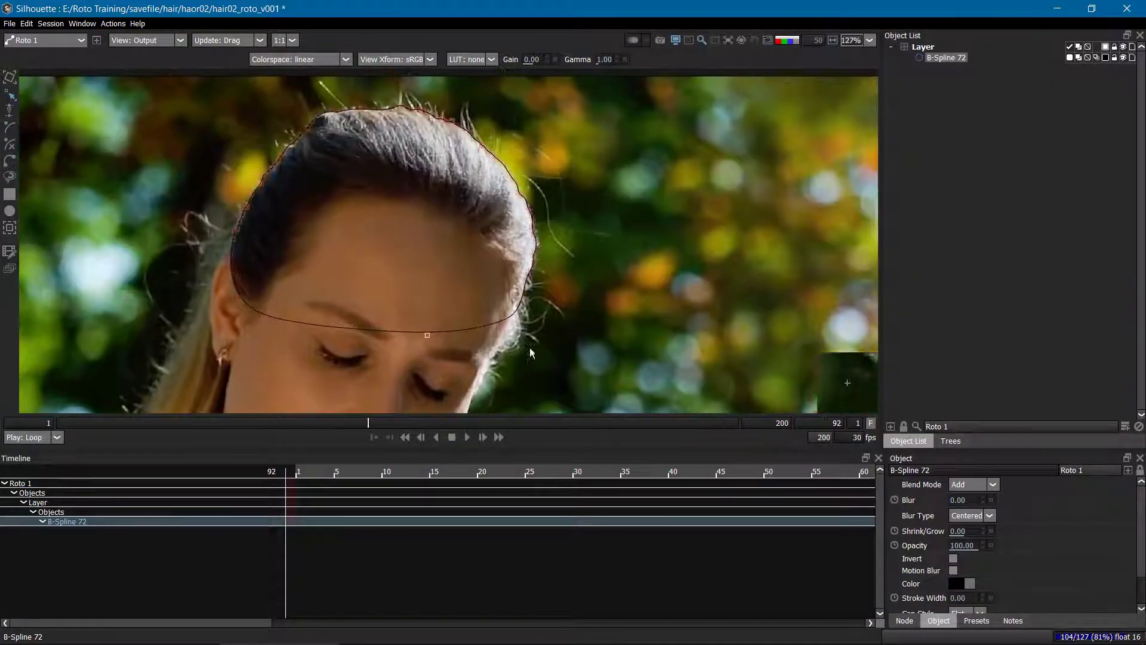
{"action": "scroll", "coordinate": [437, 165], "scroll_direction": "up", "scroll_amount": 3}
{"action": "scroll", "coordinate": [476, 121], "scroll_direction": "up", "scroll_amount": 1}
{"action": "left_click_drag", "start_coordinate": [476, 121], "coordinate": [536, 206]}
{"action": "left_click", "coordinate": [561, 159]}
{"action": "left_click_drag", "start_coordinate": [568, 167], "coordinate": [657, 147]}
{"action": "left_click_drag", "start_coordinate": [306, 385], "coordinate": [320, 259]}
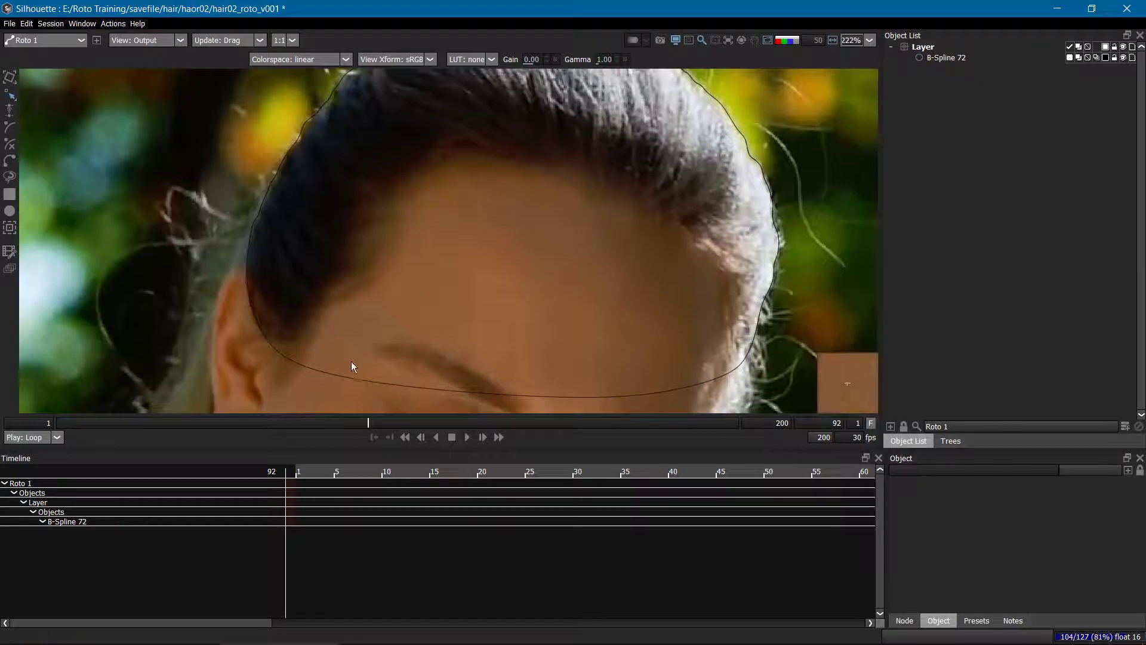
{"action": "left_click_drag", "start_coordinate": [253, 157], "coordinate": [256, 216]}
{"action": "left_click_drag", "start_coordinate": [319, 154], "coordinate": [334, 215]}
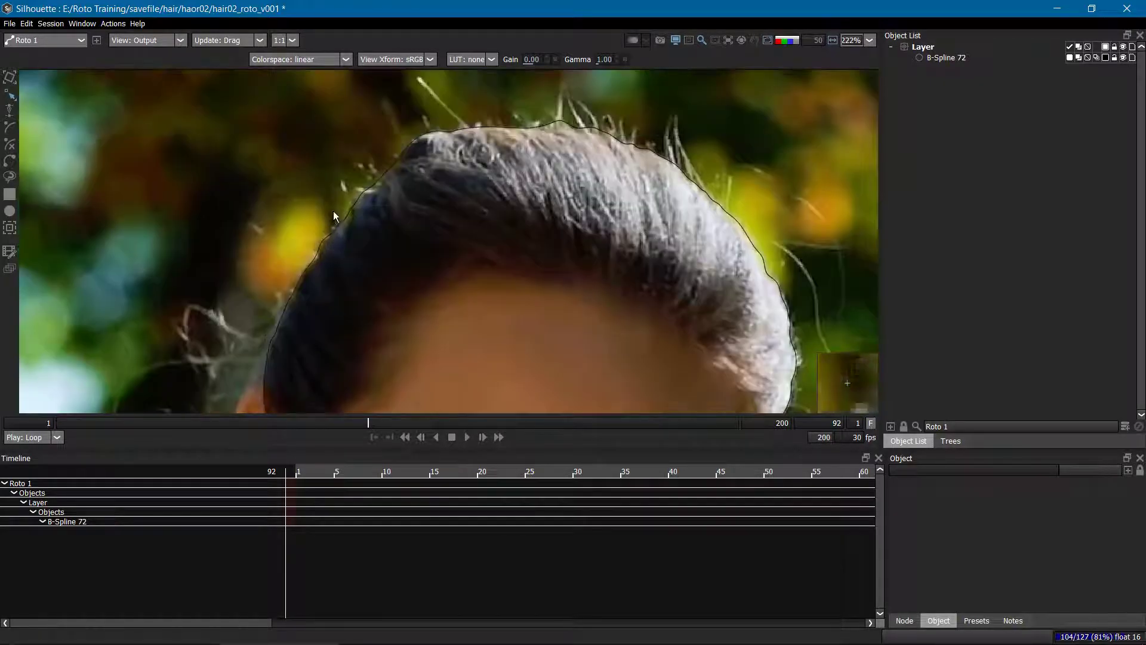
{"action": "scroll", "coordinate": [664, 187], "scroll_direction": "down", "scroll_amount": 3}
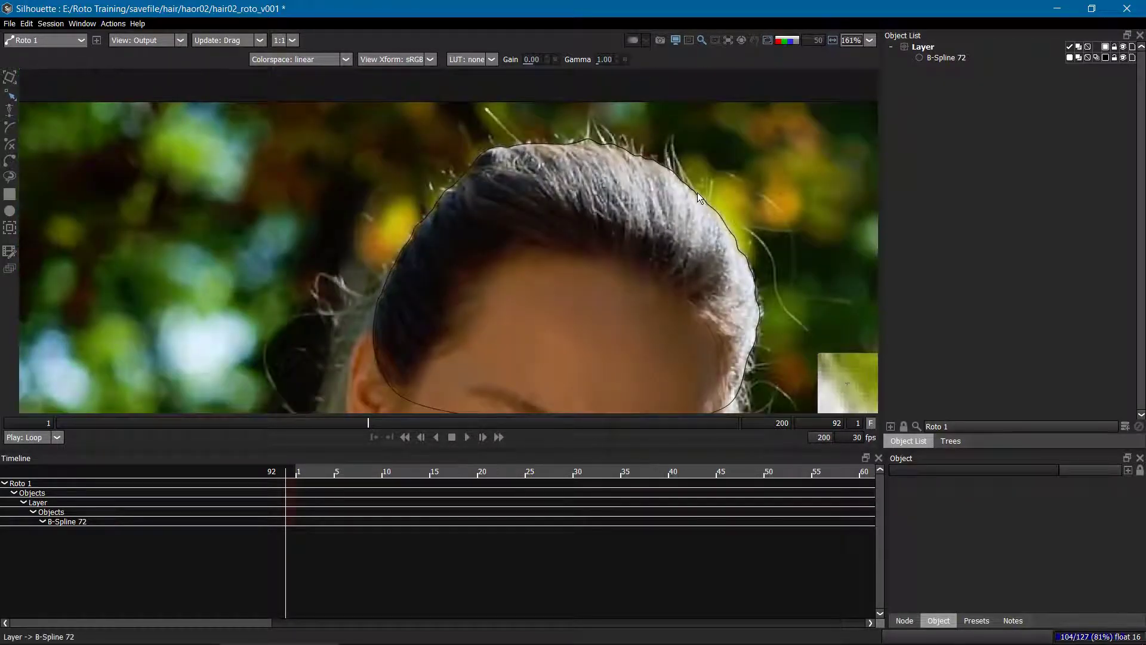
Select the hair spline and track it backward and forward from frame 92 with the Mocha Tracker.
{"action": "left_click", "coordinate": [650, 141]}
{"action": "scroll", "coordinate": [671, 141], "scroll_direction": "down", "scroll_amount": 2}
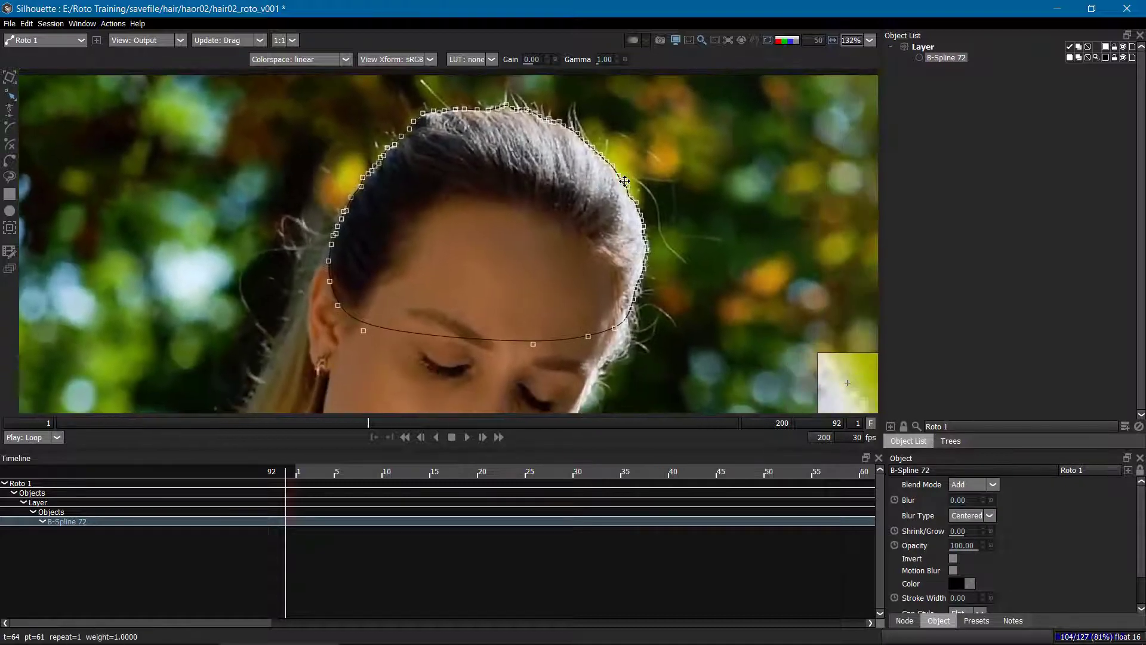
{"action": "key", "text": "t"}
{"action": "left_click_drag", "start_coordinate": [513, 227], "coordinate": [512, 206]}
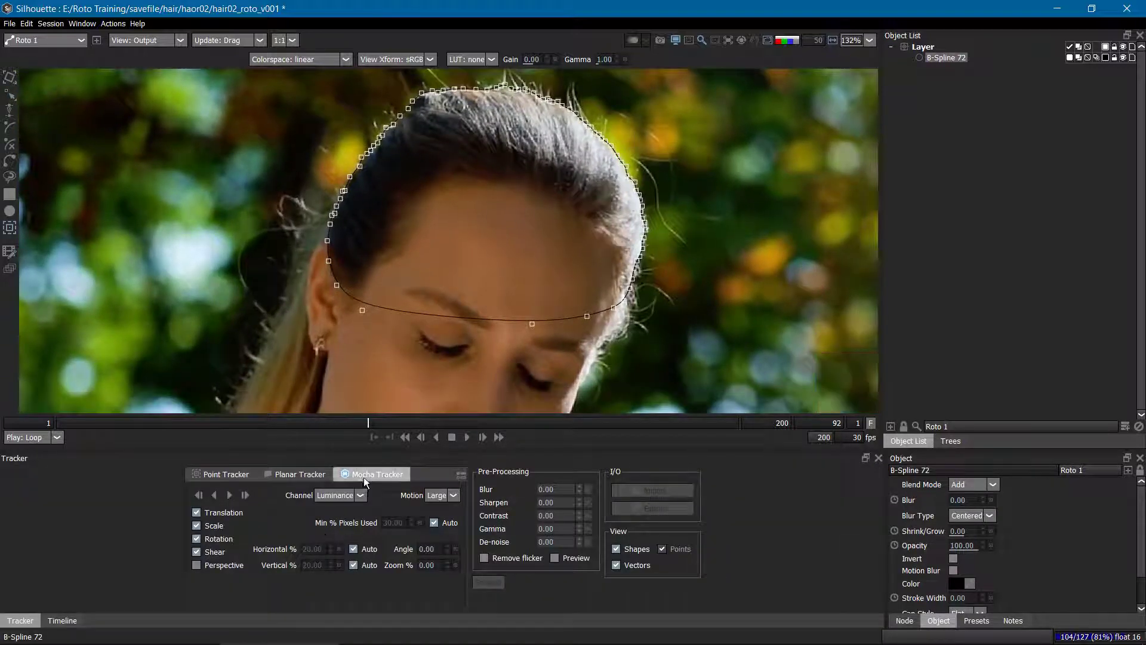
{"action": "scroll", "coordinate": [636, 98], "scroll_direction": "down", "scroll_amount": 2}
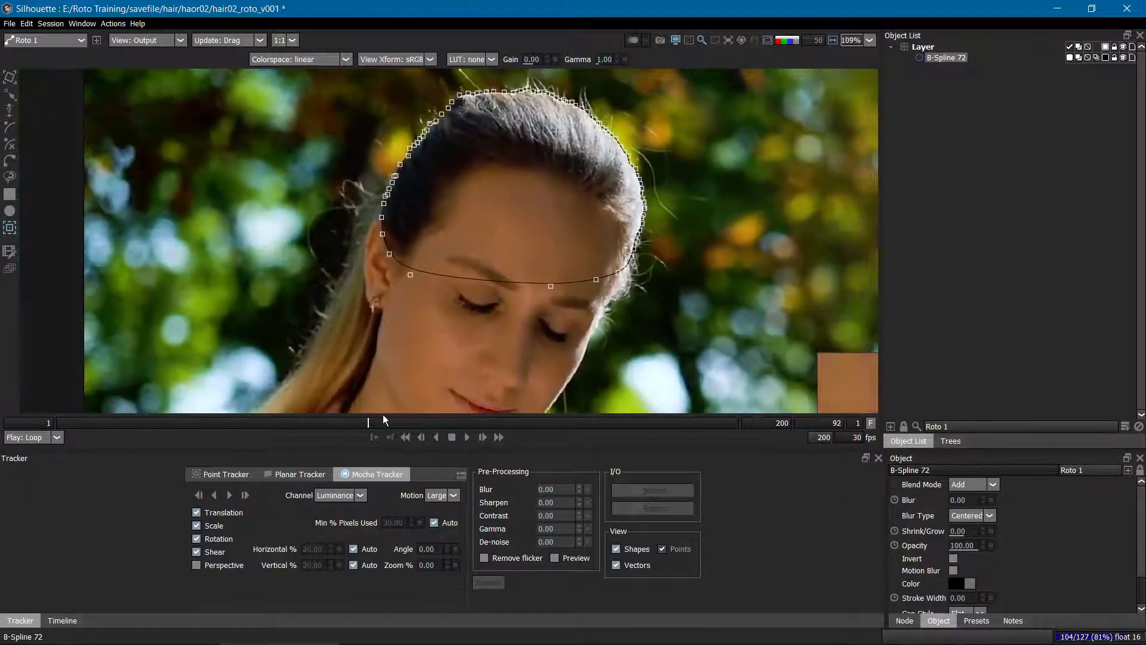
{"action": "left_click", "coordinate": [215, 495]}
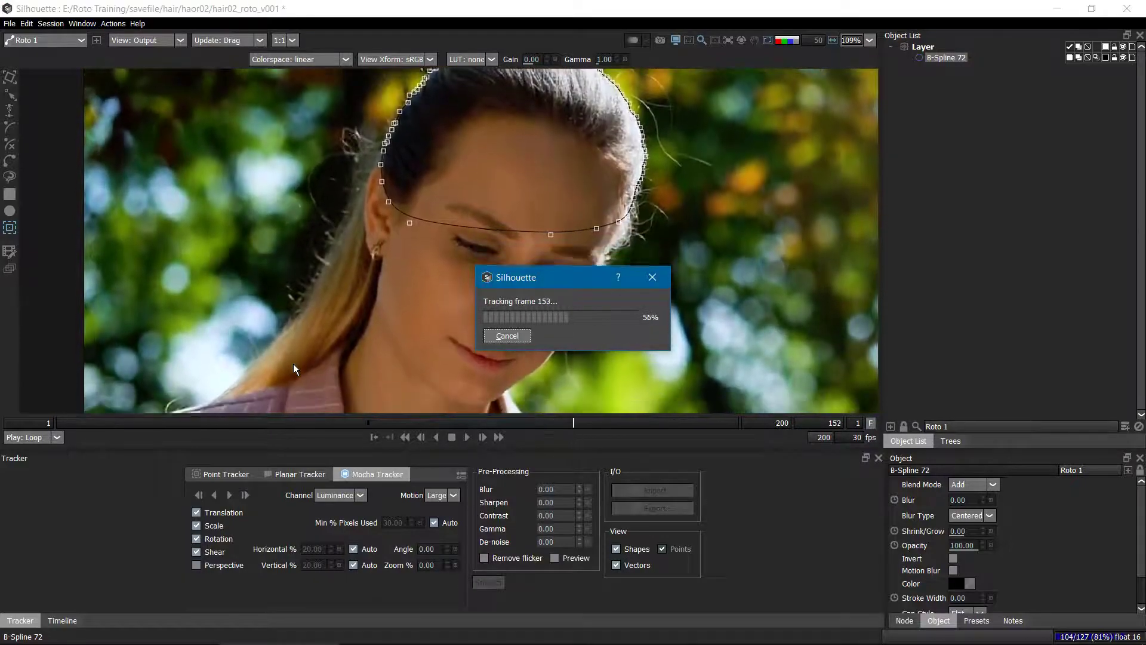
Inspect the tracked hair shape at frame 160 and continue its Mocha track forward to frame 200.
{"action": "scroll", "coordinate": [567, 232], "scroll_direction": "up", "scroll_amount": 2}
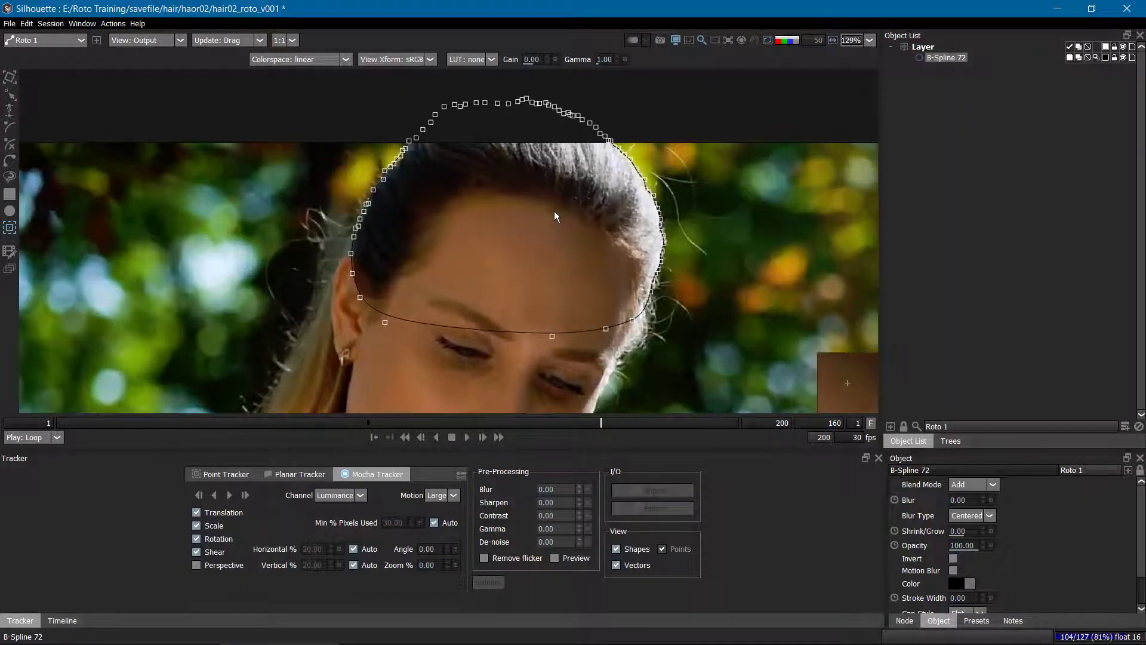
{"action": "scroll", "coordinate": [386, 197], "scroll_direction": "up", "scroll_amount": 3}
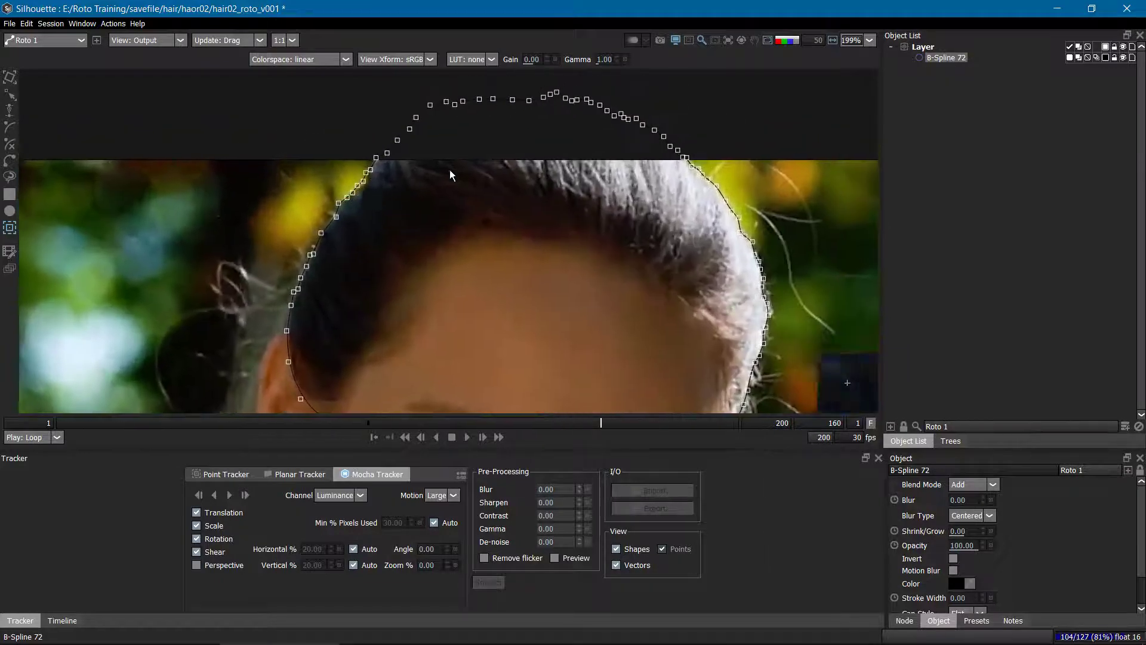
{"action": "left_click_drag", "start_coordinate": [707, 258], "coordinate": [706, 186]}
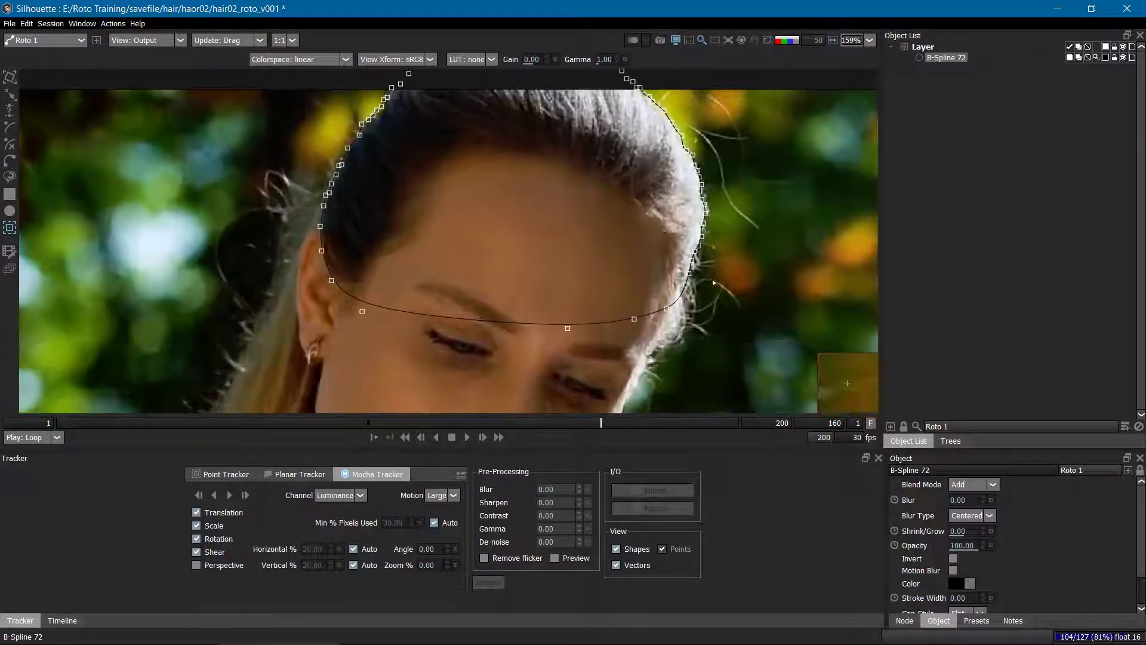
{"action": "scroll", "coordinate": [361, 203], "scroll_direction": "down", "scroll_amount": 2}
{"action": "left_click_drag", "start_coordinate": [513, 218], "coordinate": [568, 239]}
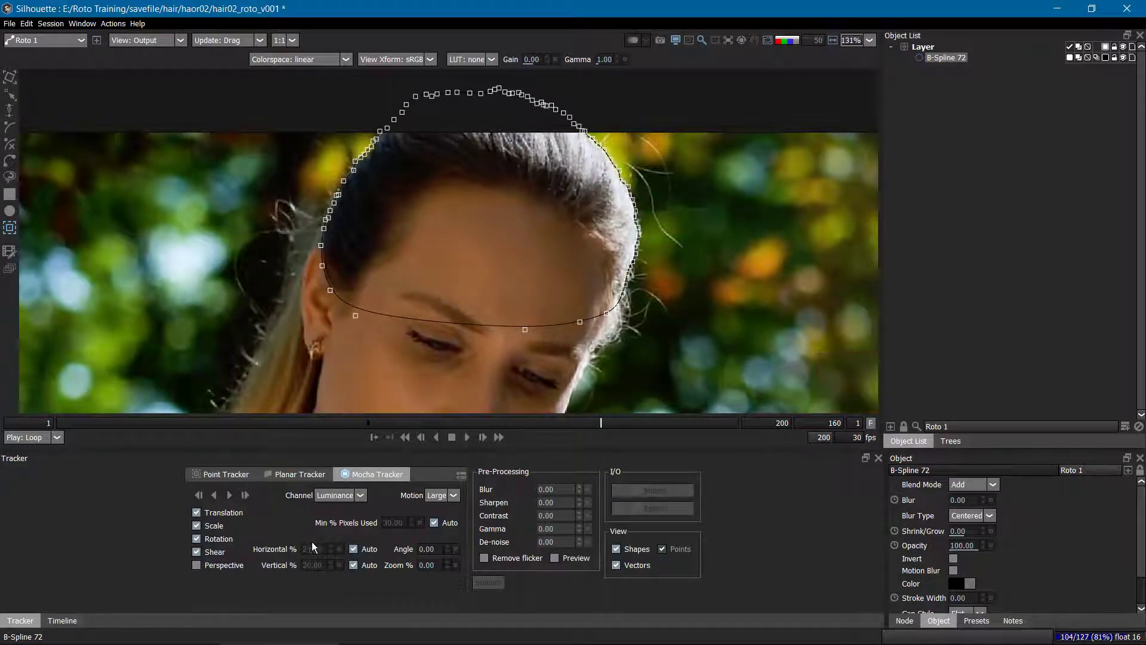
{"action": "left_click_drag", "start_coordinate": [574, 319], "coordinate": [603, 211]}
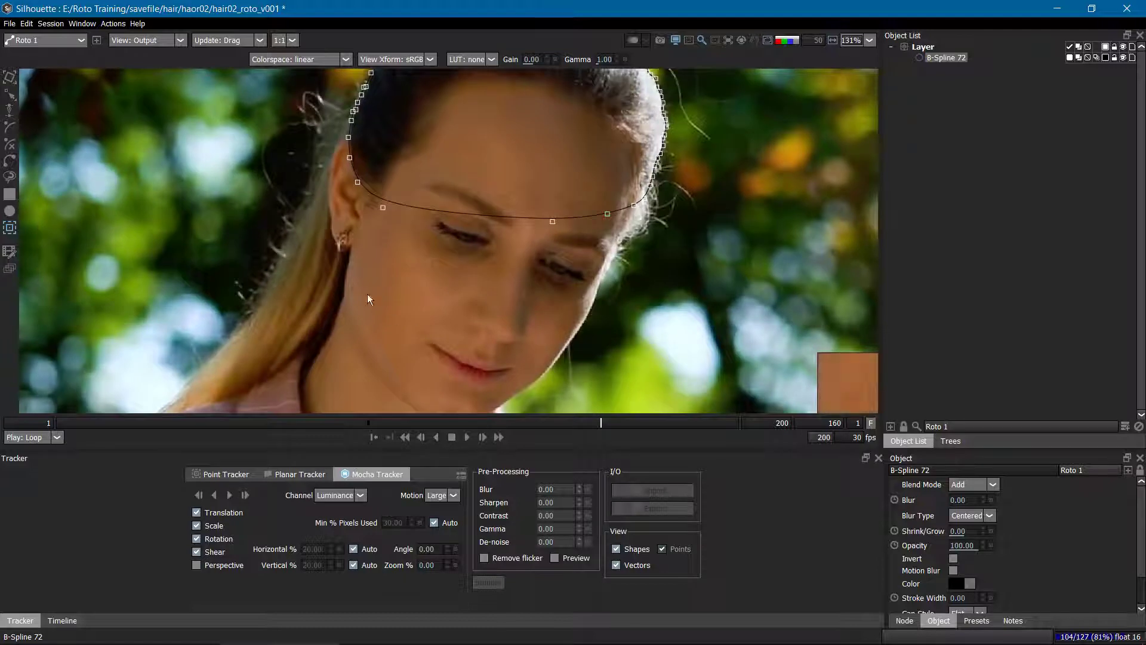
{"action": "left_click_drag", "start_coordinate": [521, 188], "coordinate": [510, 260]}
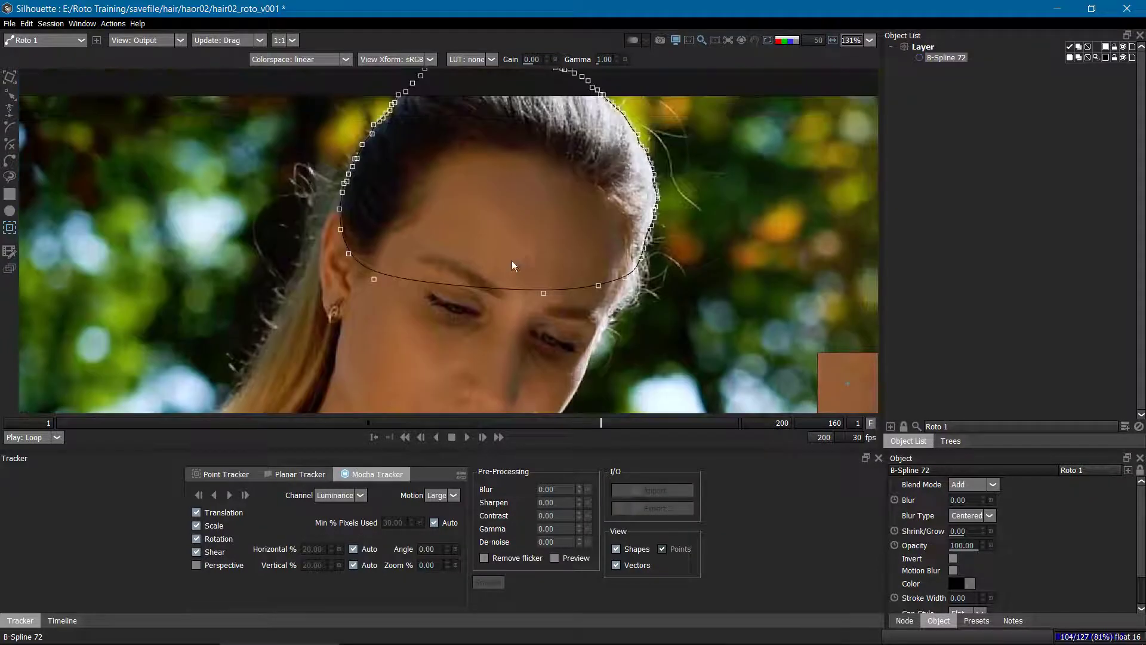
{"action": "left_click", "coordinate": [245, 495]}
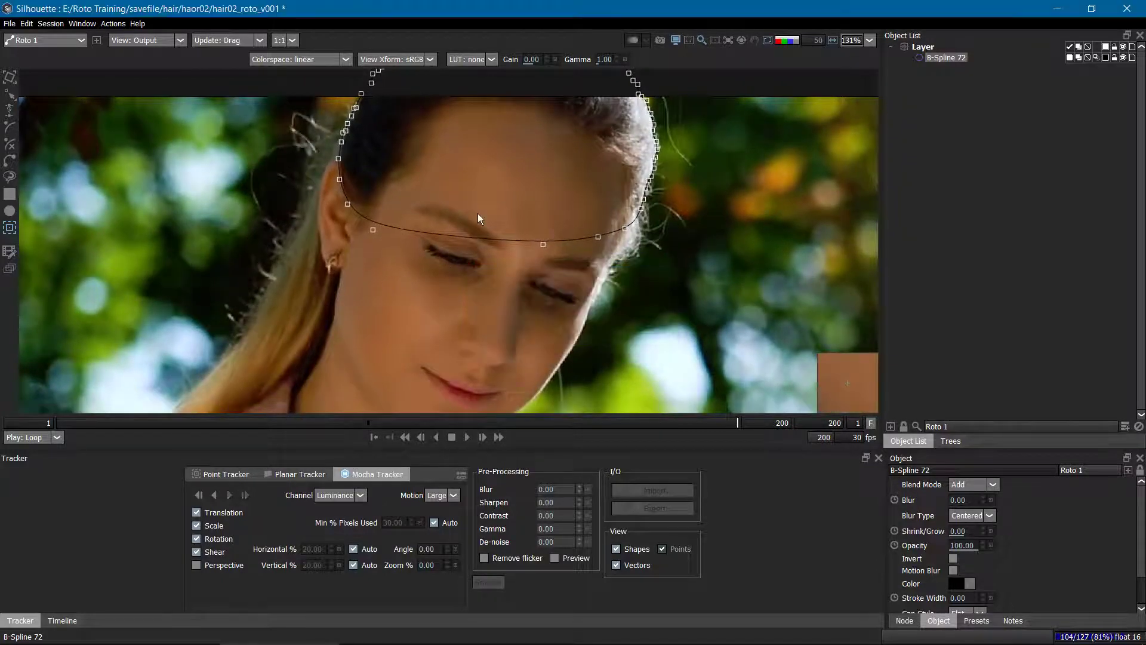
Maximize the viewer again and select the tracked hair spline with the Reshape tool.
{"action": "key", "text": "grave"}
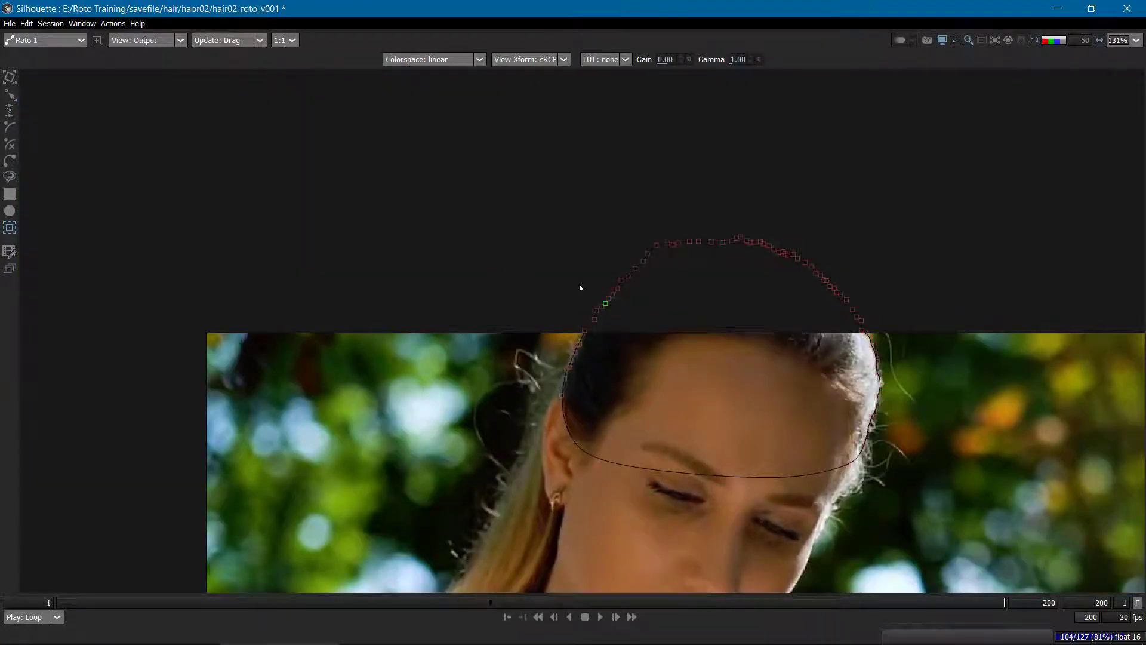
{"action": "key", "text": "r"}
{"action": "left_click", "coordinate": [564, 269]}
{"action": "left_click_drag", "start_coordinate": [682, 402], "coordinate": [577, 337]}
{"action": "scroll", "coordinate": [577, 339], "scroll_direction": "up", "scroll_amount": 2}
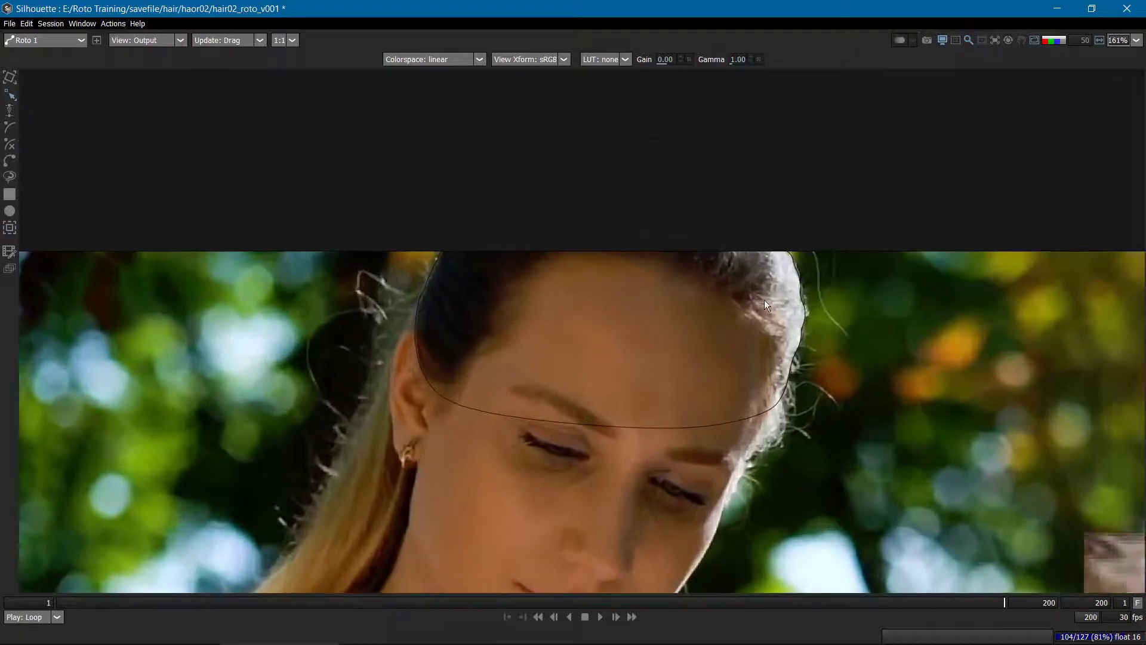
{"action": "left_click", "coordinate": [803, 292]}
Step back through the clip from frame 200 to frame 1, checking how the tracked spline follows the hair.
{"action": "key", "text": "Left"}
{"action": "key", "text": "Left"}
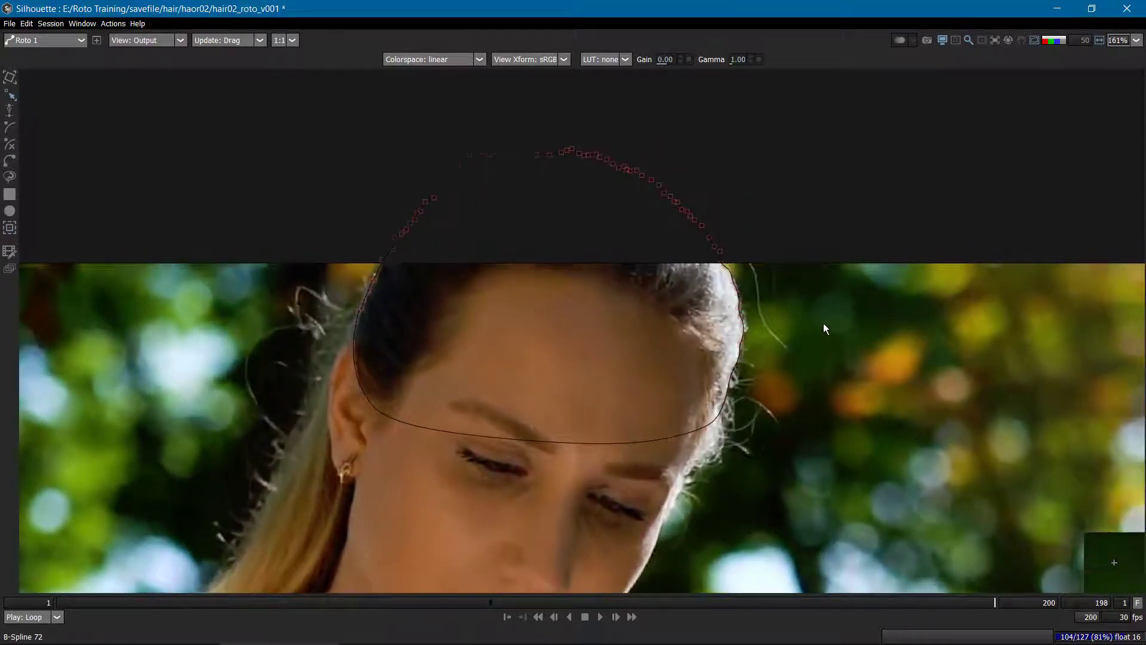
{"action": "left_click_drag", "start_coordinate": [824, 325], "coordinate": [425, 242]}
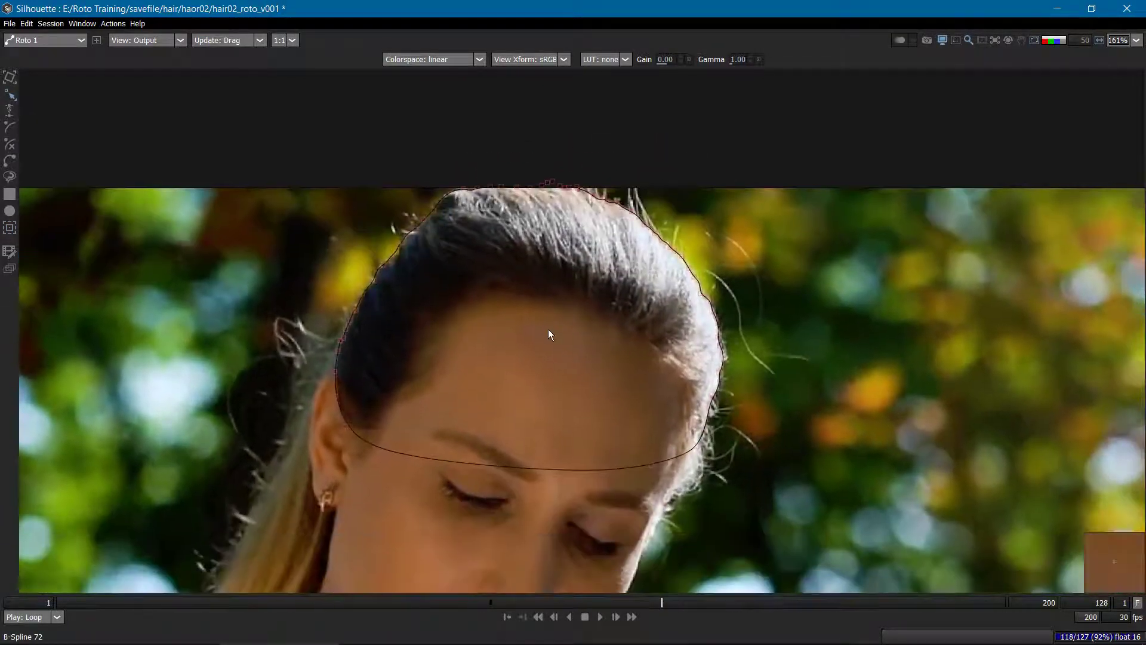
{"action": "key", "text": "Left"}
{"action": "key", "text": "Left"}
{"action": "key", "text": "Left"}
{"action": "key", "text": "Left"}
{"action": "key", "text": "Left"}
{"action": "key", "text": "Left"}
{"action": "key", "text": "Left"}
{"action": "key", "text": "Left"}
{"action": "key", "text": "Left"}
{"action": "key", "text": "Left"}
{"action": "key", "text": "Left"}
{"action": "key", "text": "Left"}
{"action": "key", "text": "Left"}
{"action": "key", "text": "Left"}
{"action": "key", "text": "Left"}
{"action": "key", "text": "Left"}
{"action": "key", "text": "Left"}
{"action": "key", "text": "Left"}
{"action": "key", "text": "Left"}
{"action": "key", "text": "Left"}
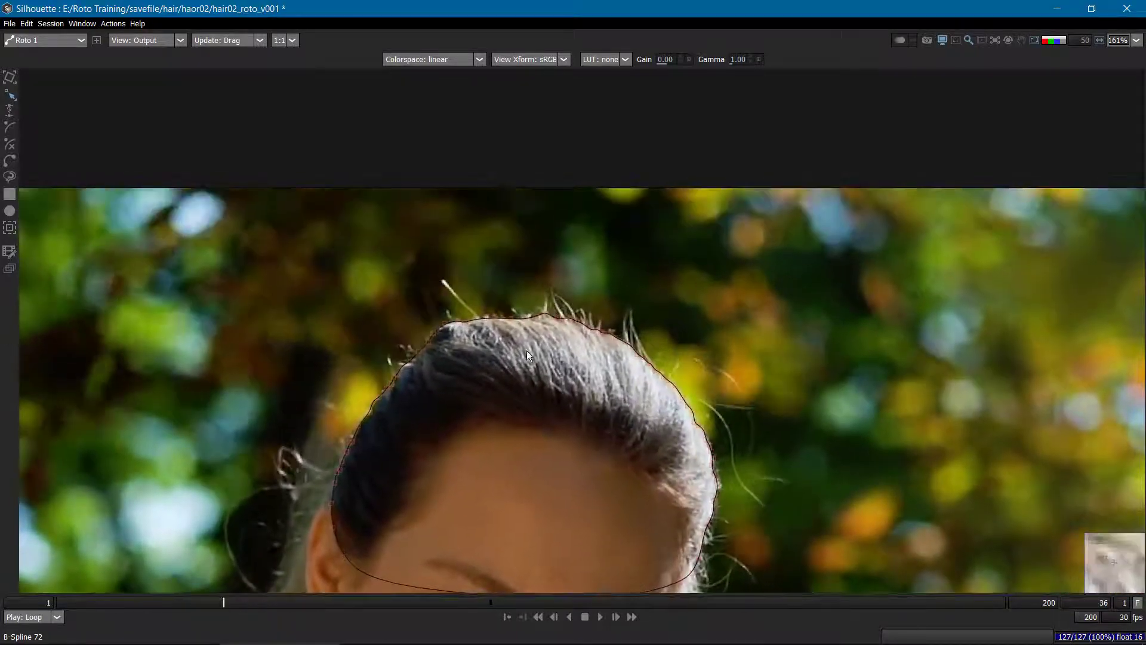
{"action": "key", "text": "Left"}
{"action": "key", "text": "Left"}
{"action": "key", "text": "Left"}
{"action": "key", "text": "Left"}
{"action": "key", "text": "Left"}
{"action": "key", "text": "Left"}
{"action": "key", "text": "Left"}
{"action": "key", "text": "Left"}
{"action": "key", "text": "Left"}
{"action": "key", "text": "Left"}
{"action": "key", "text": "Left"}
{"action": "key", "text": "Left"}
{"action": "key", "text": "Left"}
{"action": "key", "text": "Left"}
{"action": "key", "text": "Left"}
{"action": "key", "text": "Left"}
{"action": "key", "text": "Left"}
{"action": "key", "text": "Left"}
{"action": "key", "text": "Left"}
{"action": "key", "text": "Left"}
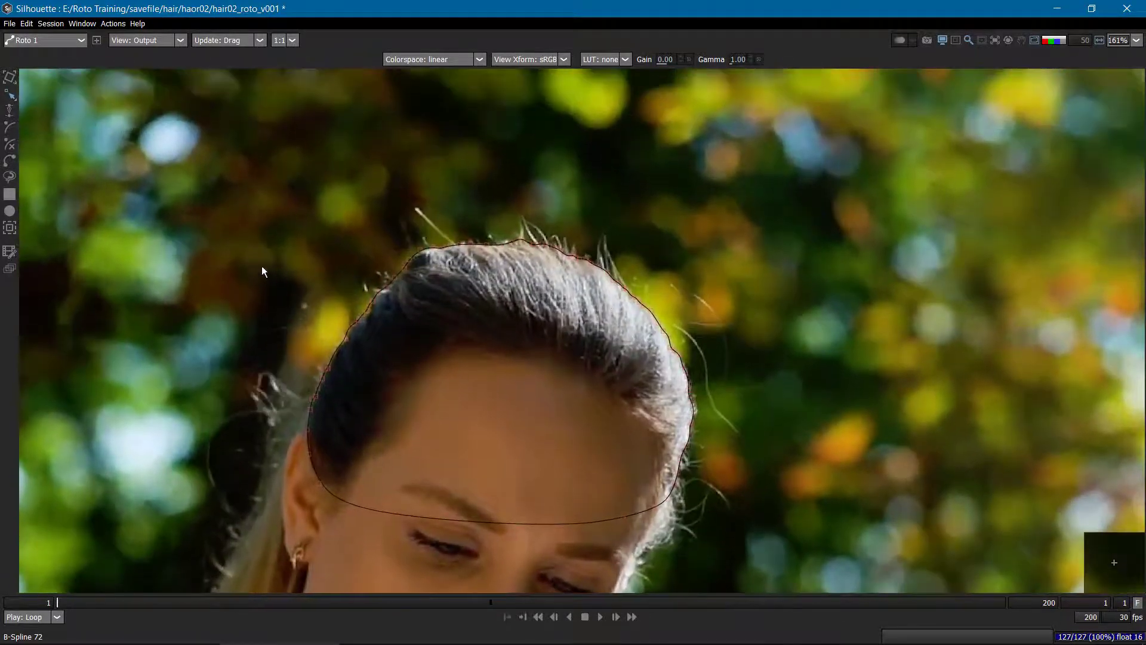
Rename the layer containing the tracked hair spline to "core".
{"action": "left_click_drag", "start_coordinate": [539, 397], "coordinate": [507, 307]}
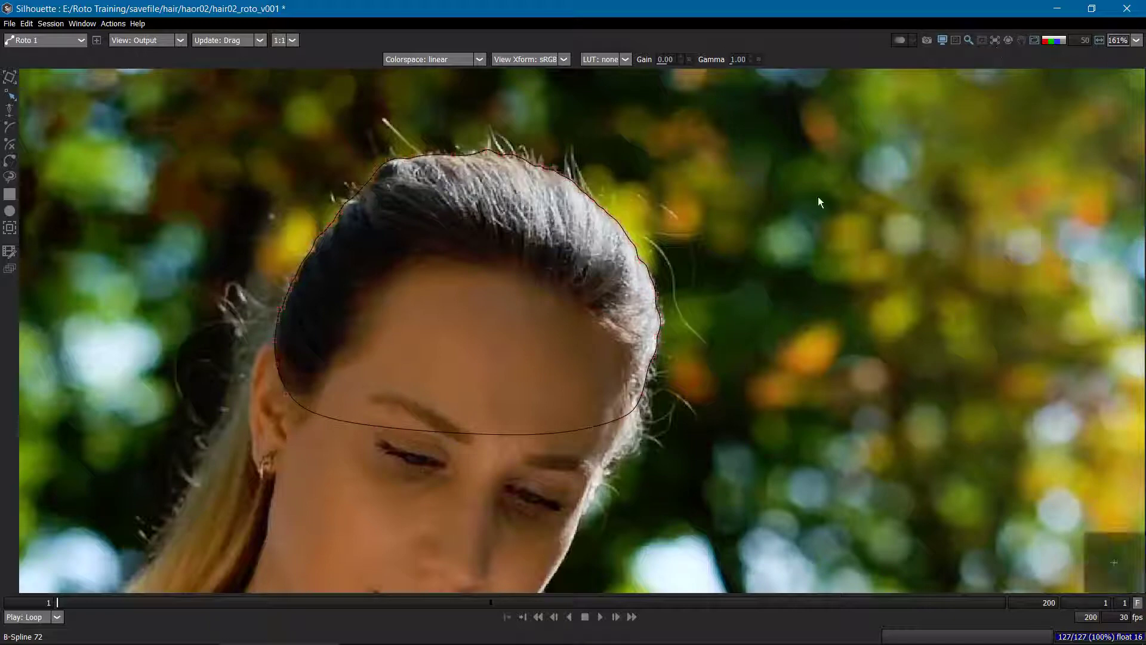
{"action": "key", "text": "grave"}
{"action": "left_click", "coordinate": [925, 46]}
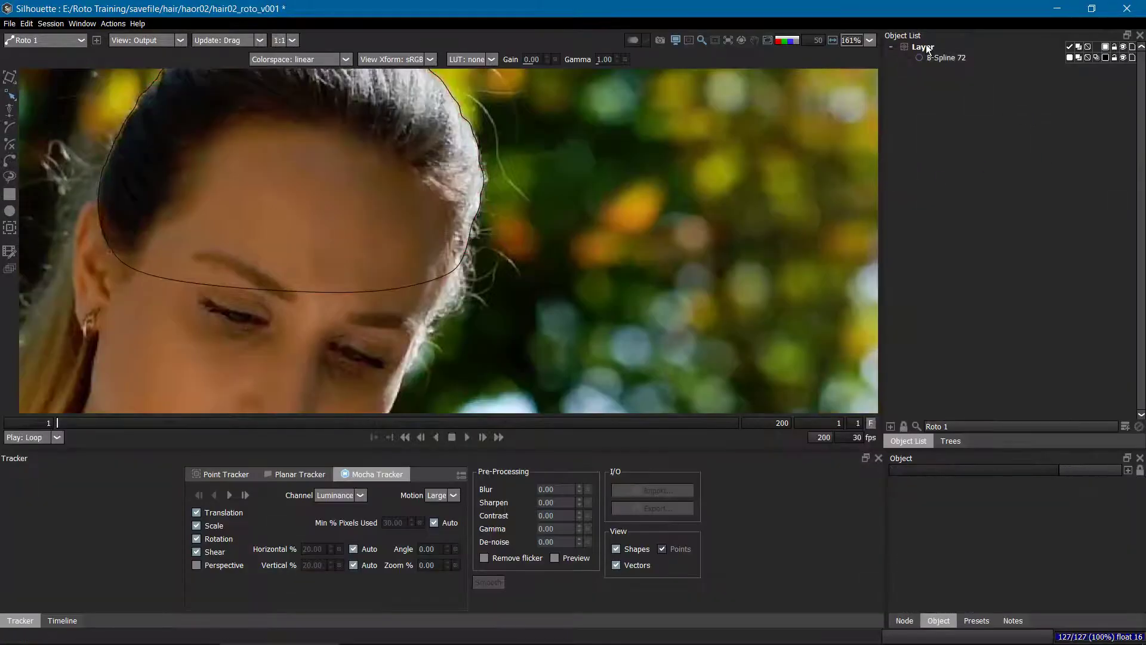
{"action": "left_click", "coordinate": [924, 47]}
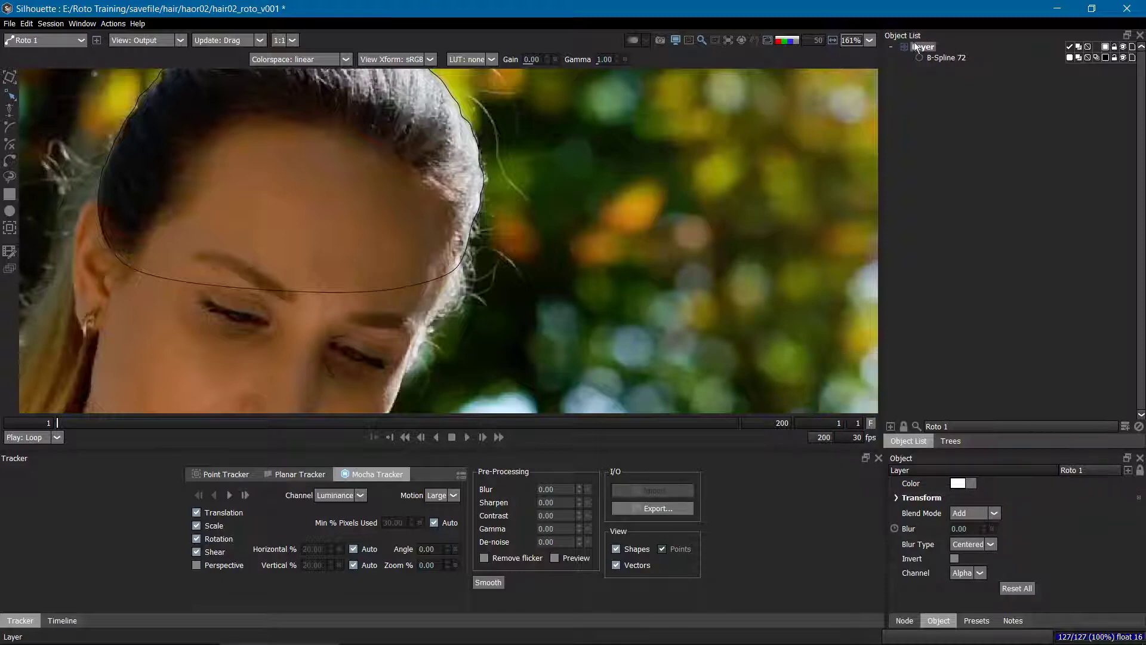
{"action": "type", "text": "core"}
{"action": "left_click", "coordinate": [922, 48]}
Stabilize the viewer on the active layer and maximize it around the woman's head.
{"action": "left_click", "coordinate": [728, 41]}
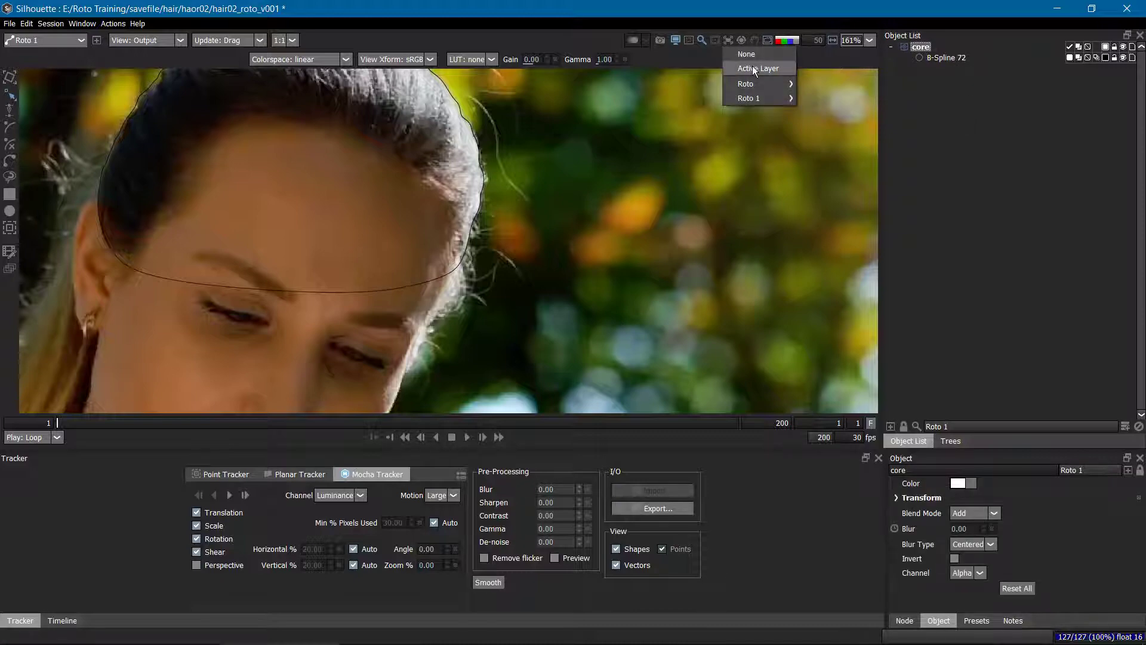
{"action": "left_click", "coordinate": [755, 69]}
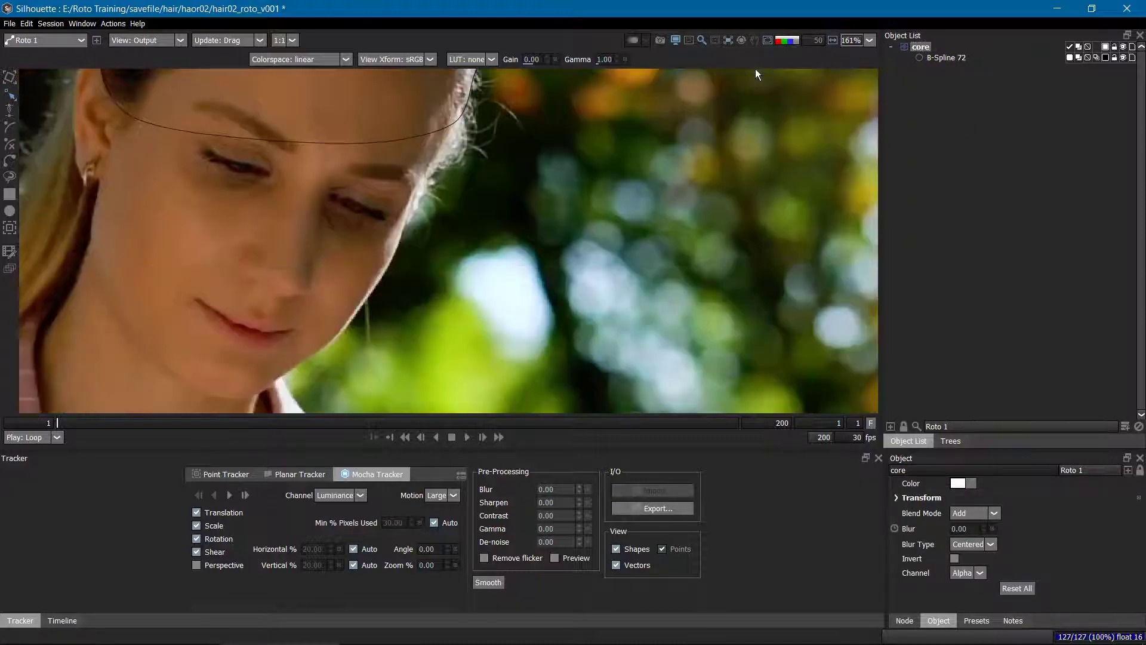
{"action": "key", "text": "grave"}
{"action": "scroll", "coordinate": [636, 221], "scroll_direction": "down", "scroll_amount": 5}
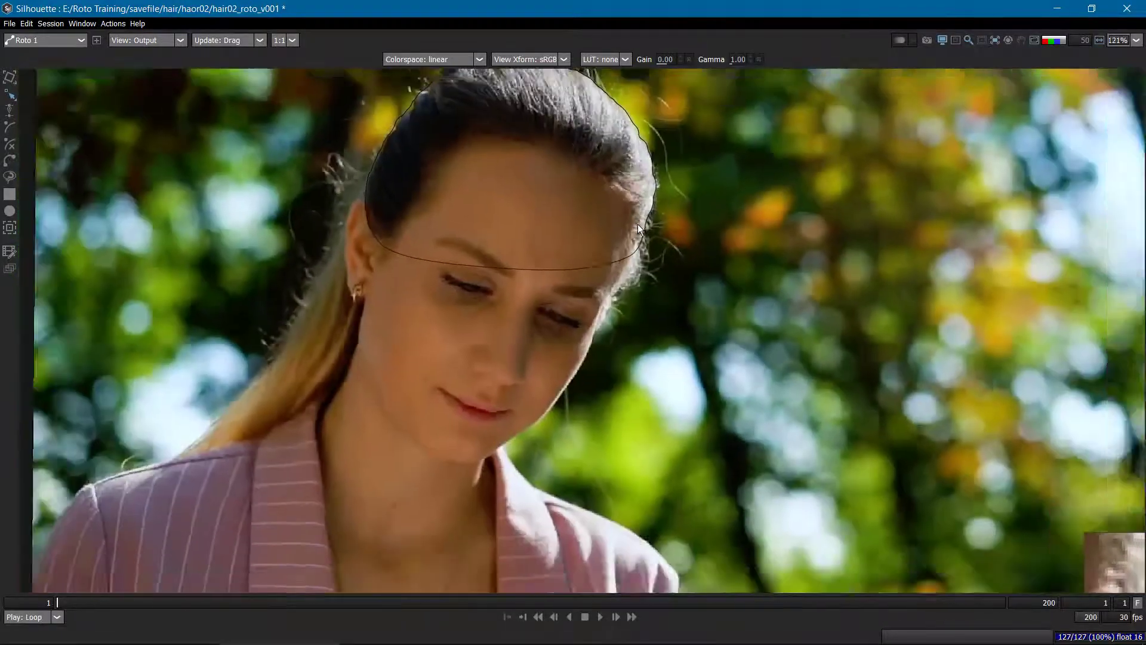
Play the stabilized clip and examine how the hair outline holds against the head.
{"action": "key", "text": "space"}
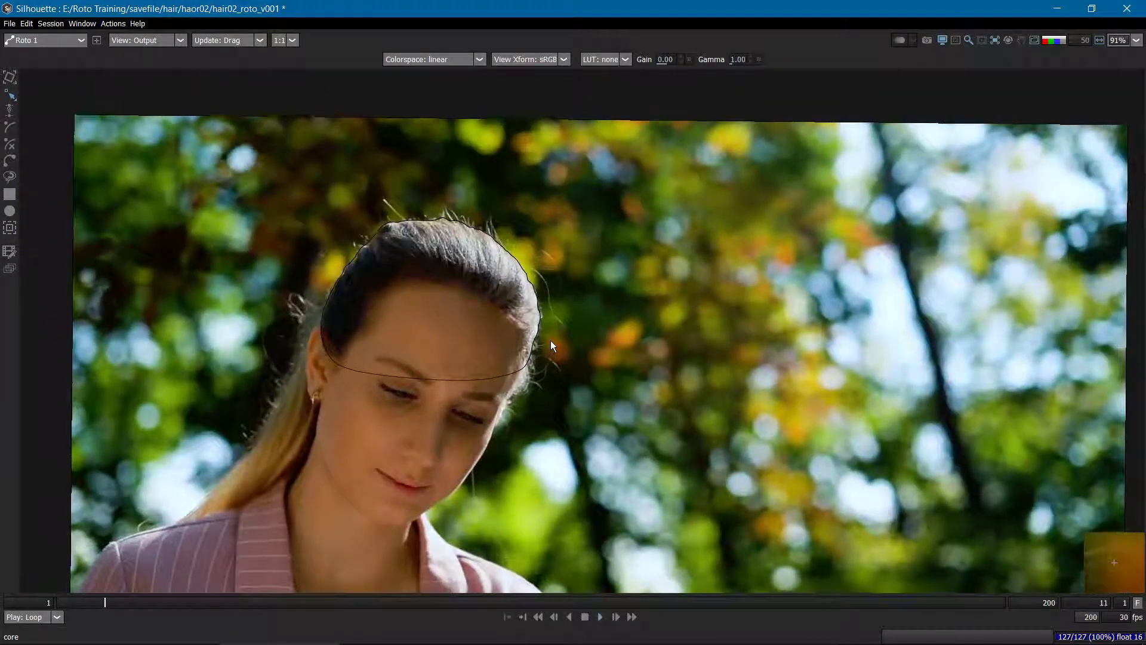
{"action": "scroll", "coordinate": [550, 341], "scroll_direction": "down", "scroll_amount": 4}
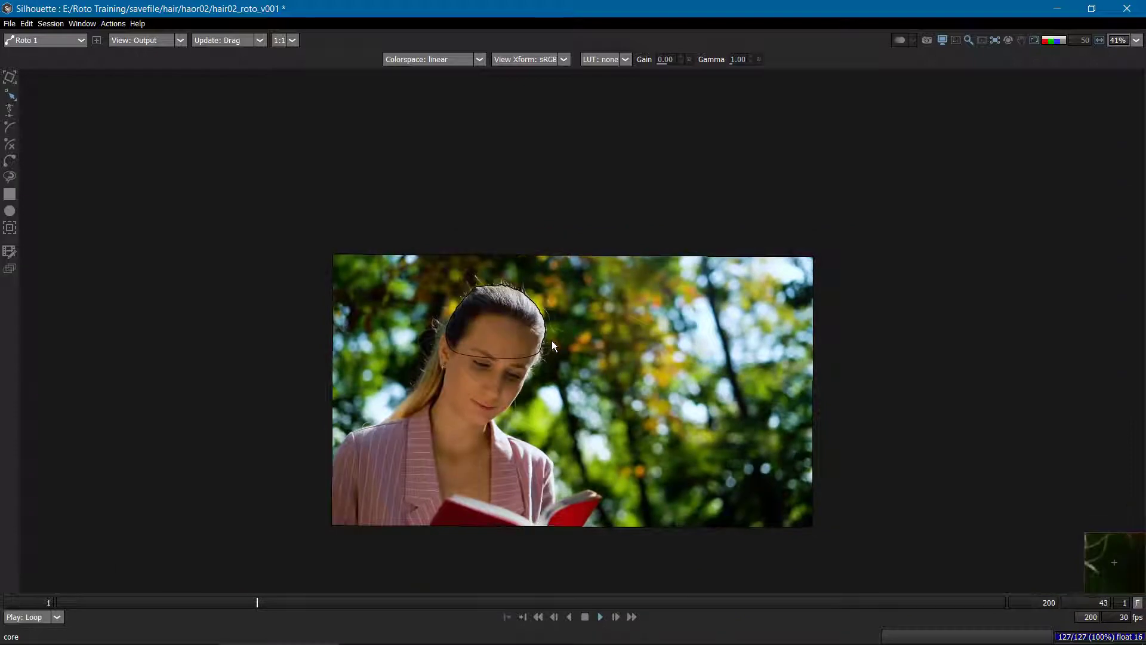
{"action": "scroll", "coordinate": [553, 339], "scroll_direction": "up", "scroll_amount": 2}
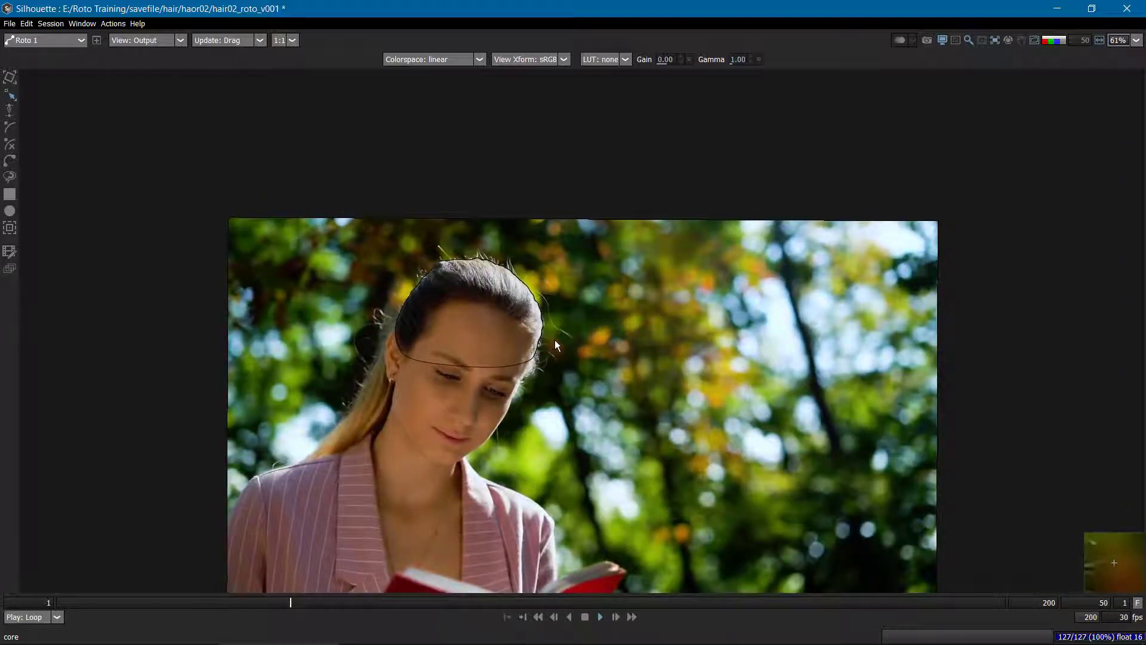
{"action": "scroll", "coordinate": [553, 339], "scroll_direction": "up", "scroll_amount": 2}
{"action": "scroll", "coordinate": [524, 302], "scroll_direction": "up", "scroll_amount": 1}
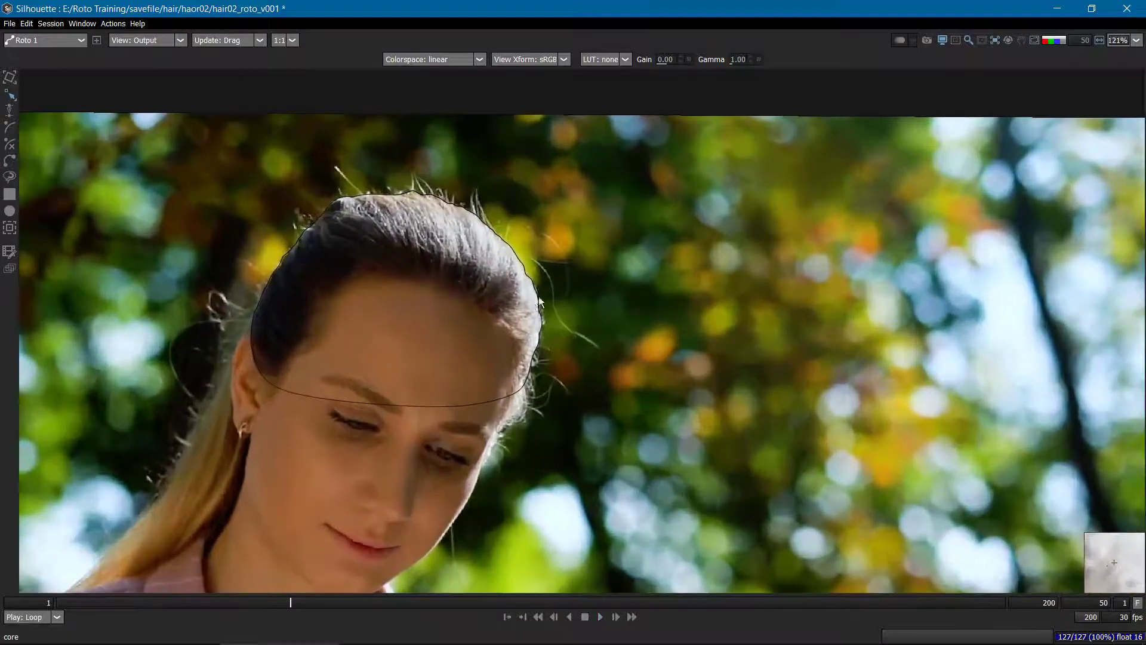
{"action": "left_click_drag", "start_coordinate": [650, 296], "coordinate": [533, 278]}
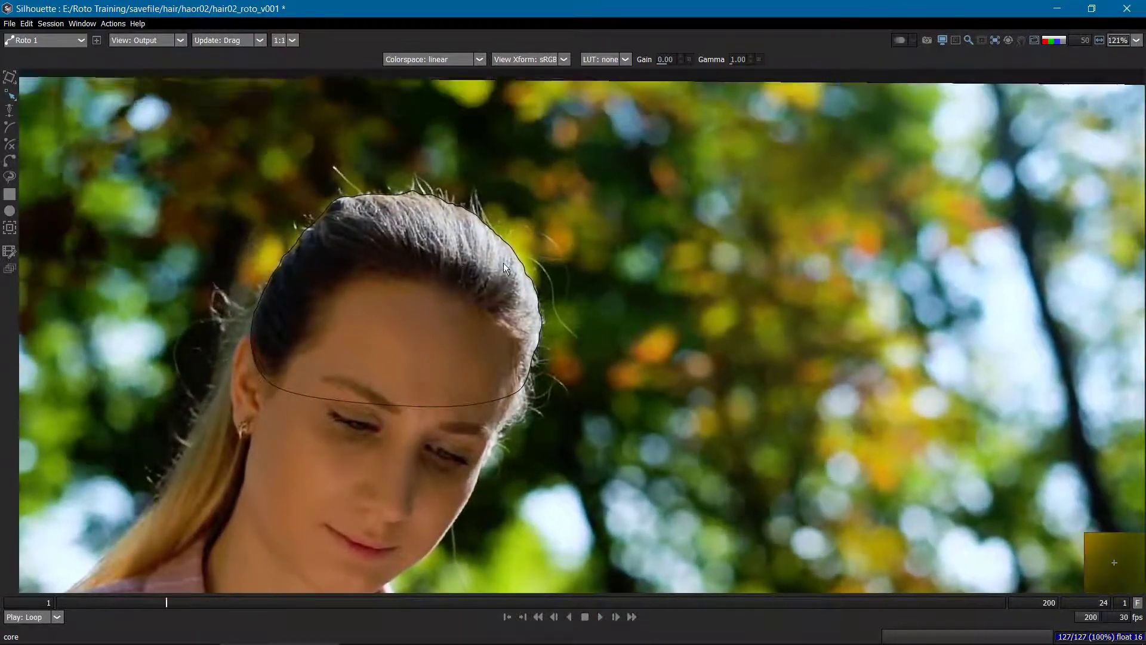
{"action": "scroll", "coordinate": [280, 275], "scroll_direction": "down", "scroll_amount": 5}
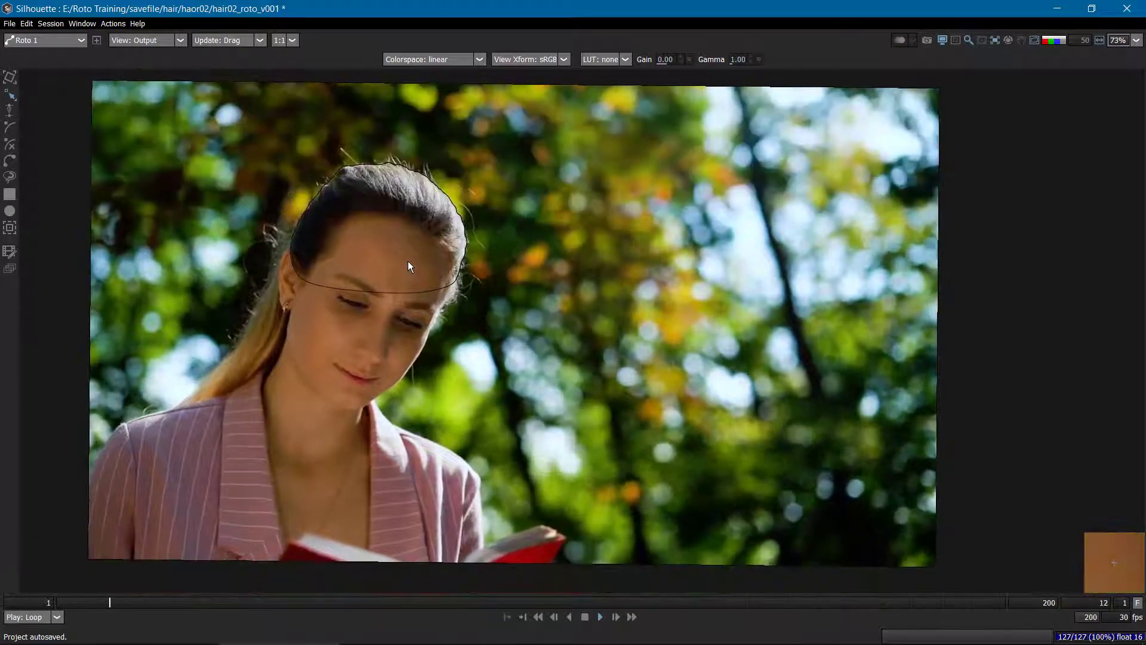
Switch the viewer from Output to Foreground and check the hair outline during playback.
{"action": "key", "text": "1"}
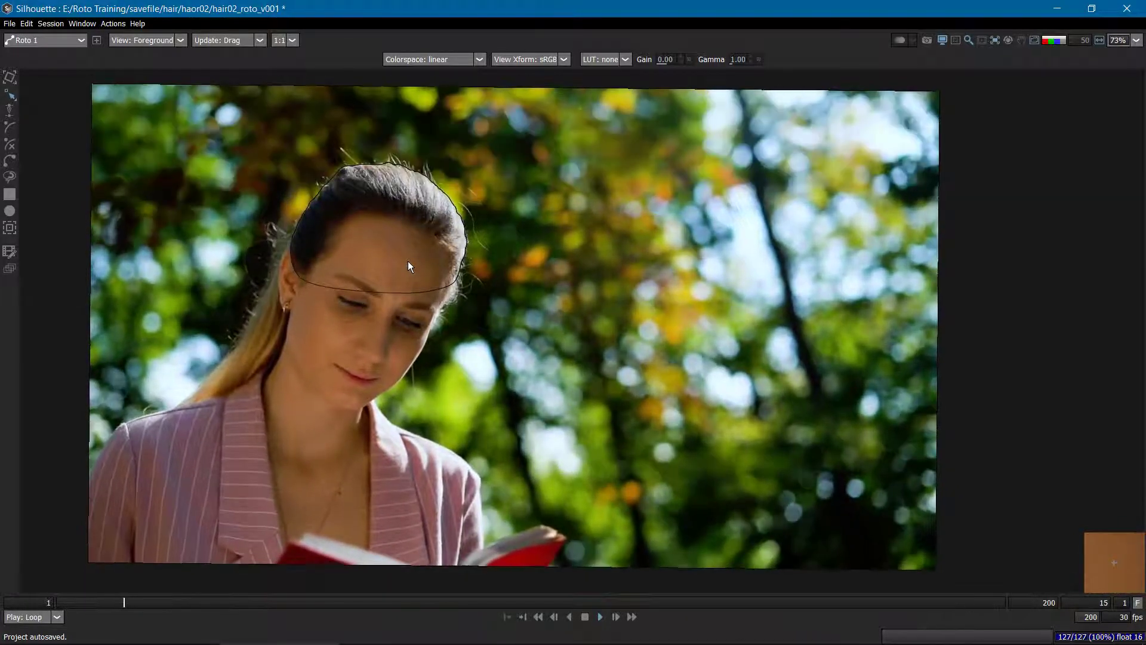
{"action": "scroll", "coordinate": [427, 323], "scroll_direction": "up", "scroll_amount": 3}
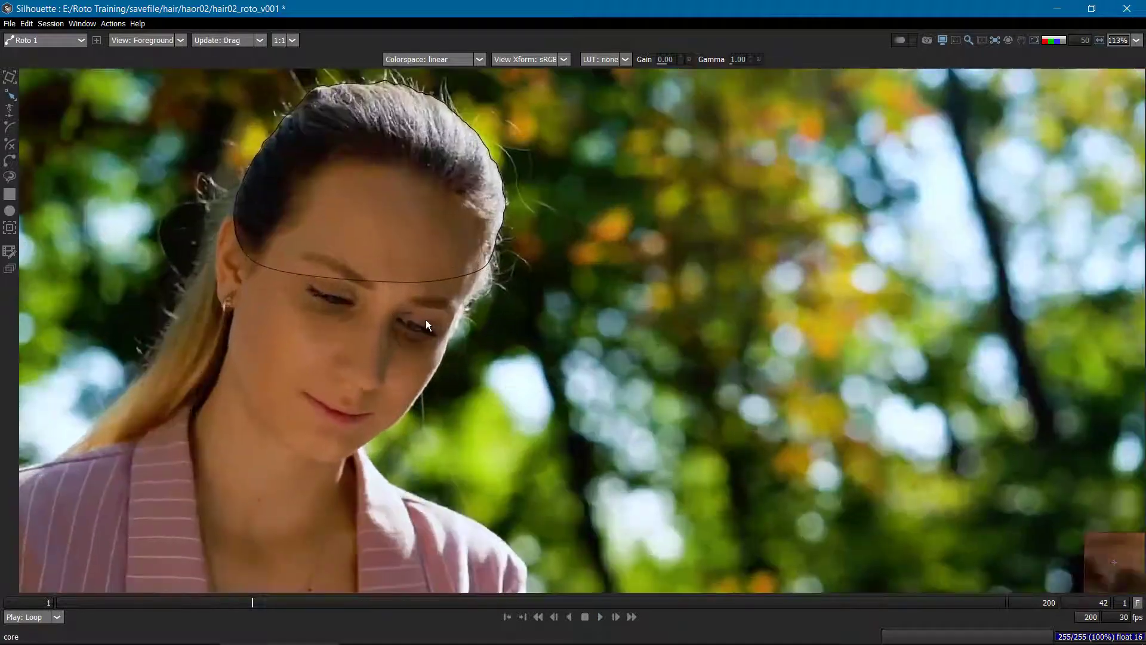
{"action": "scroll", "coordinate": [589, 316], "scroll_direction": "down", "scroll_amount": 4}
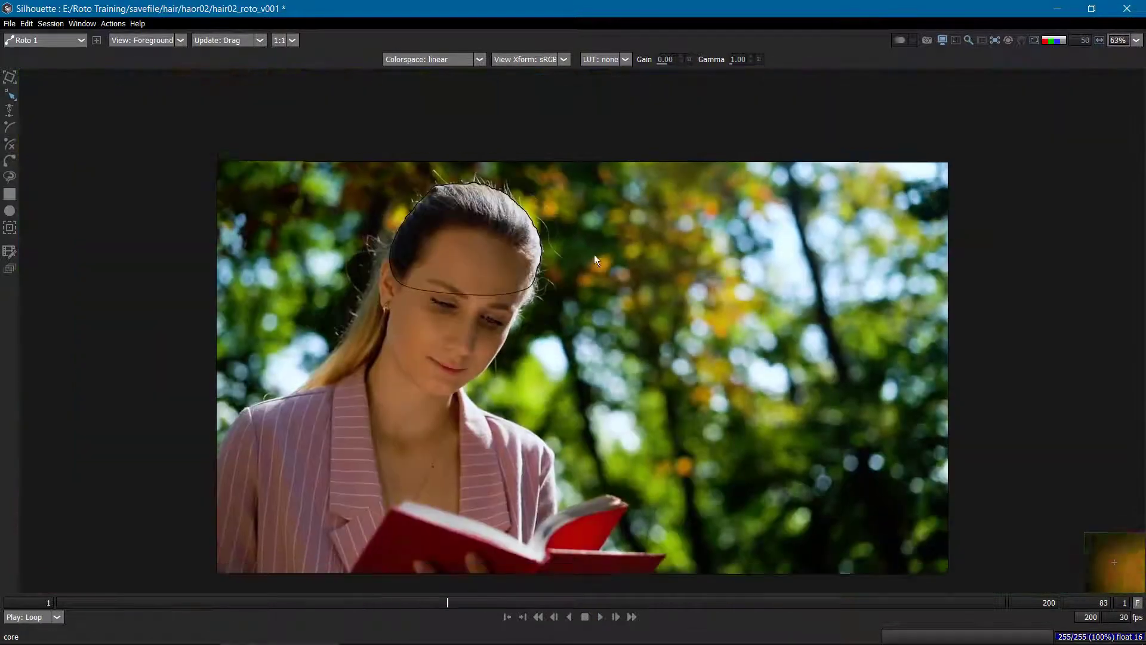
{"action": "scroll", "coordinate": [594, 254], "scroll_direction": "up", "scroll_amount": 5}
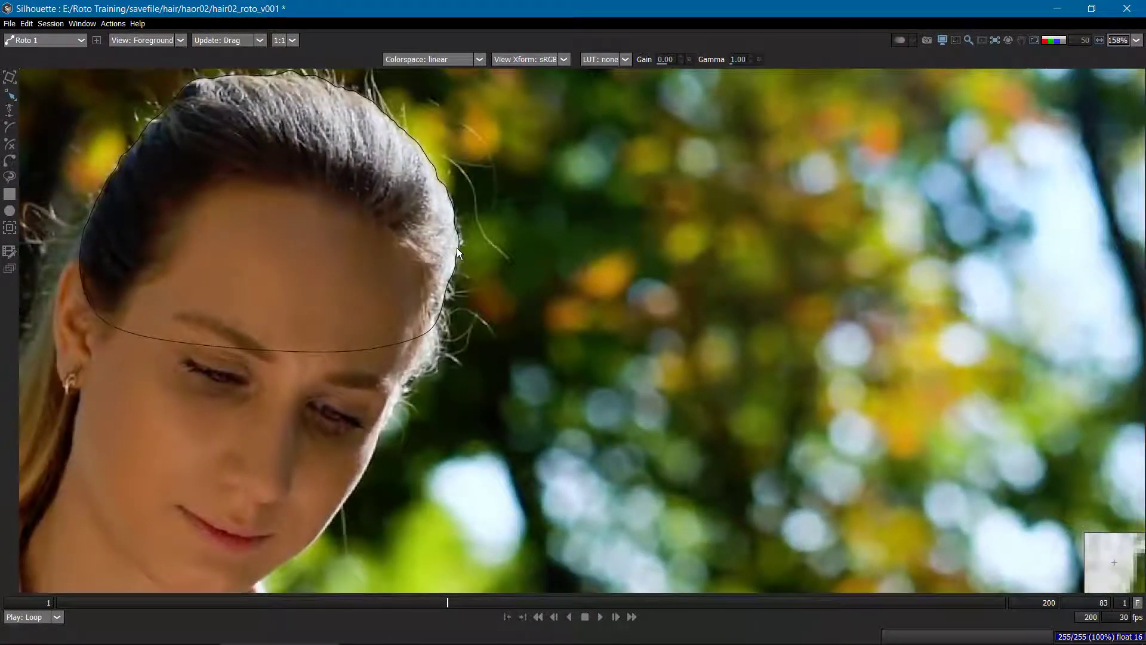
Select the hair spline and set its outline color to red.
{"action": "left_click_drag", "start_coordinate": [509, 254], "coordinate": [579, 289]}
{"action": "scroll", "coordinate": [679, 335], "scroll_direction": "down", "scroll_amount": 1}
{"action": "left_click_drag", "start_coordinate": [727, 417], "coordinate": [212, 282]}
{"action": "scroll", "coordinate": [533, 499], "scroll_direction": "up", "scroll_amount": 1}
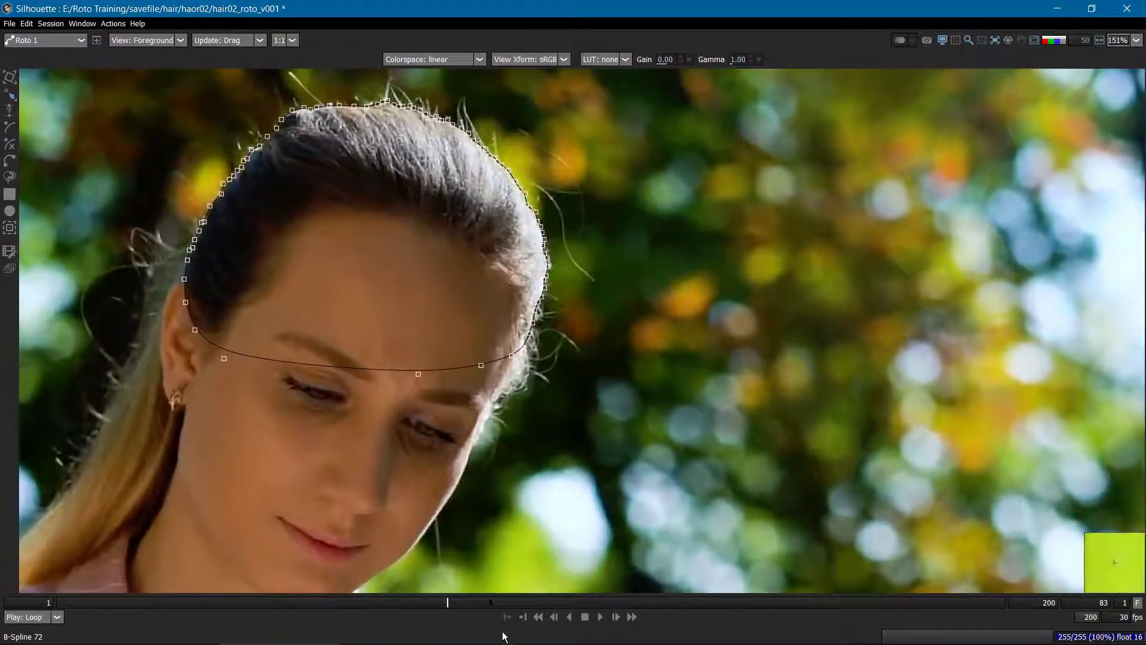
{"action": "key", "text": "grave"}
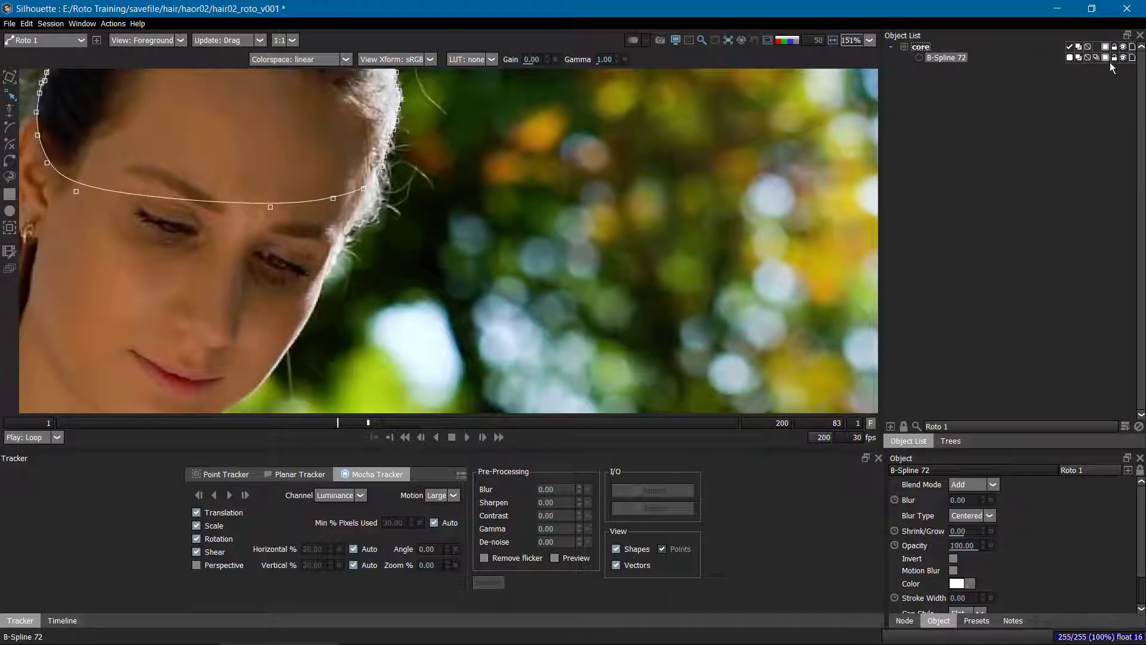
{"action": "key", "text": "grave"}
{"action": "key", "text": "grave"}
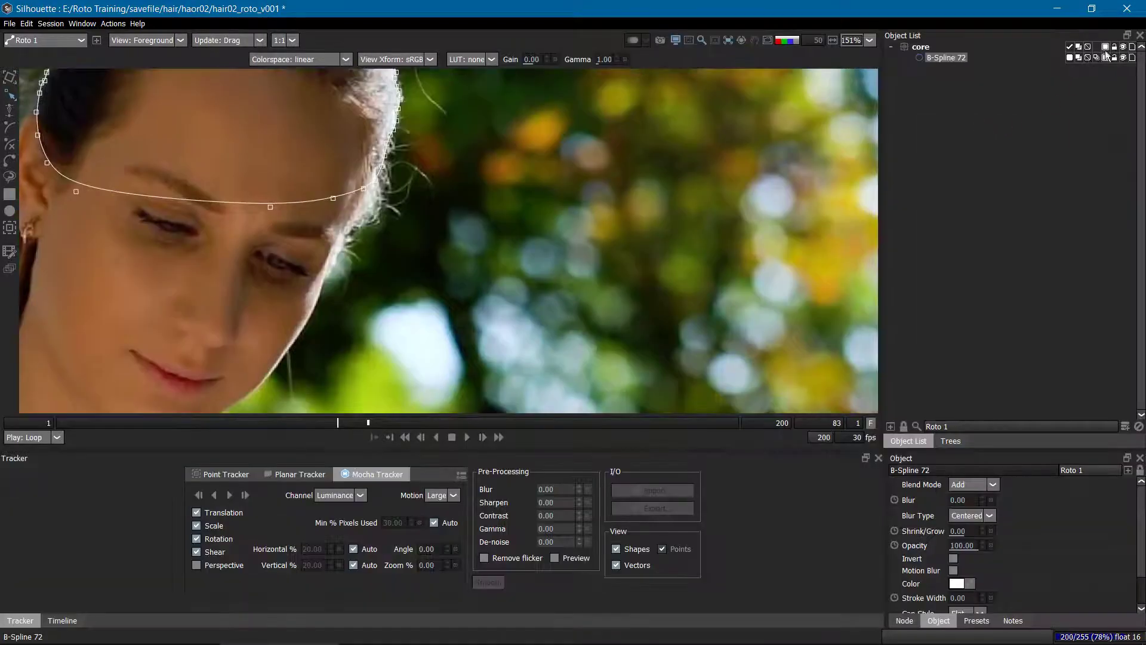
{"action": "left_click", "coordinate": [1105, 58]}
{"action": "left_click", "coordinate": [1116, 65]}
{"action": "key", "text": "grave"}
{"action": "scroll", "coordinate": [462, 253], "scroll_direction": "up", "scroll_amount": 3}
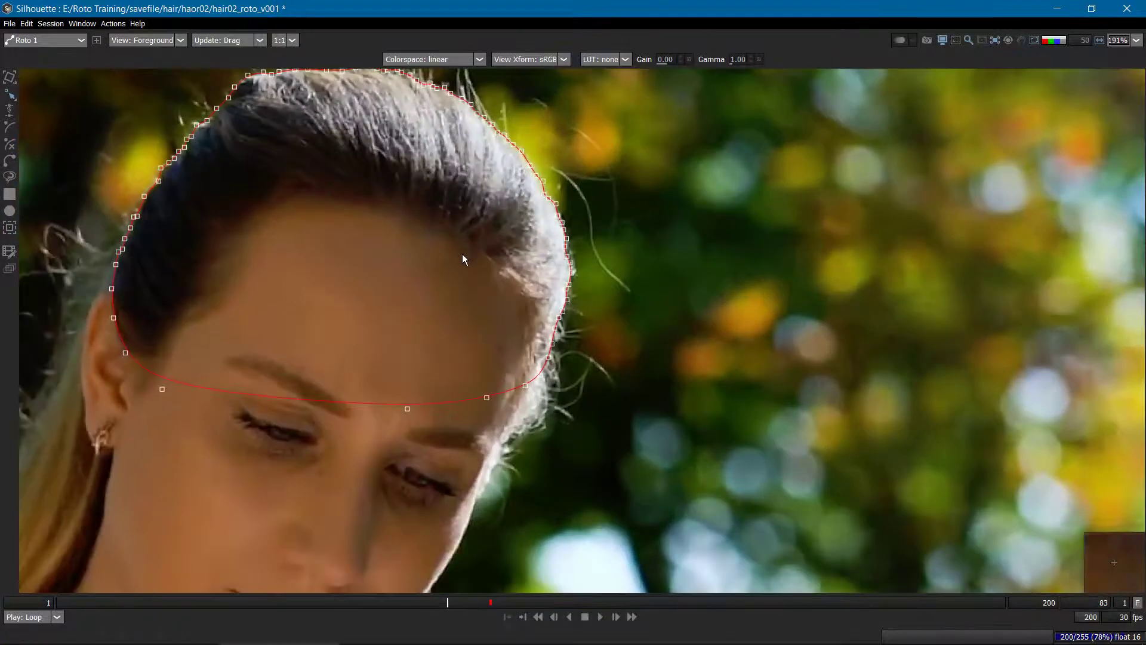
Go from the spline's keyframe at frame 92 to frame 1 and set a shape keyframe there.
{"action": "left_click", "coordinate": [490, 602]}
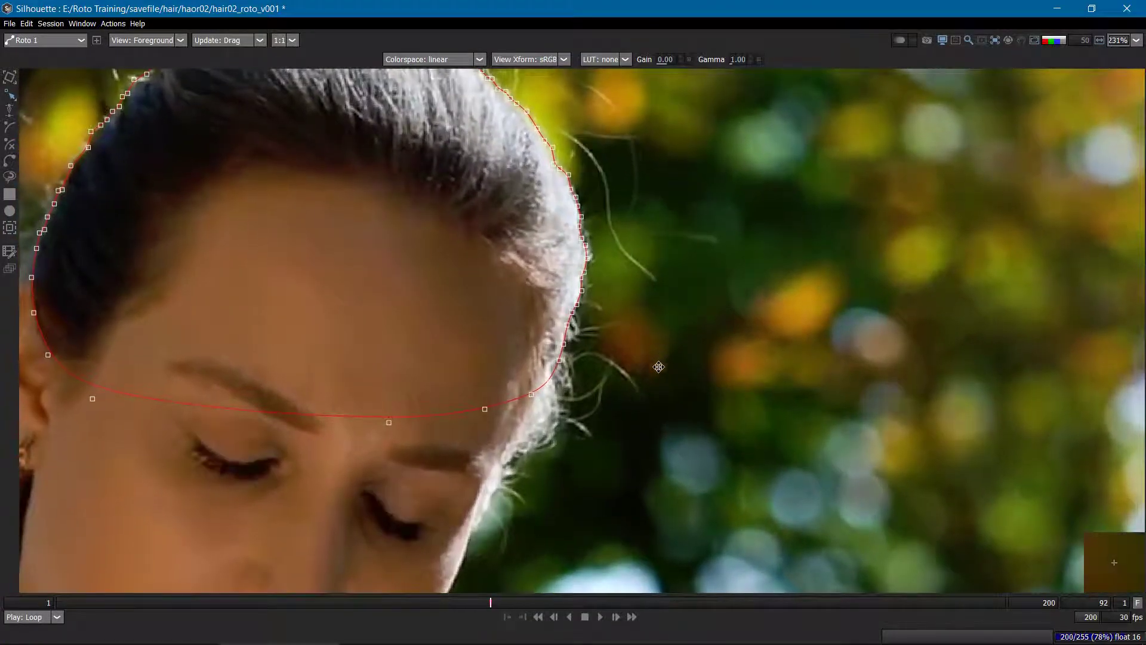
{"action": "scroll", "coordinate": [680, 346], "scroll_direction": "down", "scroll_amount": 1}
{"action": "scroll", "coordinate": [684, 342], "scroll_direction": "down", "scroll_amount": 1}
{"action": "left_click_drag", "start_coordinate": [490, 604], "coordinate": [57, 603]}
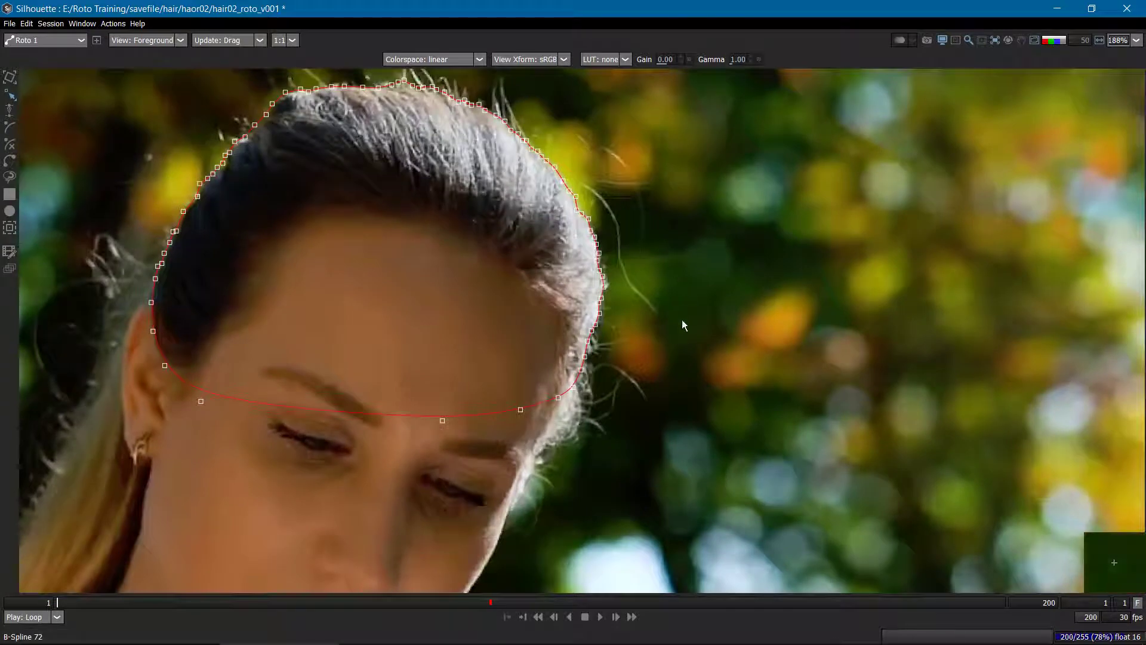
{"action": "key", "text": "shift+x"}
Scrub through the stabilized clip and set shape keyframes for the hair spline at frames 120 and 200.
{"action": "left_click_drag", "start_coordinate": [523, 304], "coordinate": [1134, 287]}
{"action": "key", "text": "z"}
{"action": "key", "text": "z"}
{"action": "key", "text": "z"}
{"action": "key", "text": "z"}
{"action": "key", "text": "z"}
{"action": "left_click_drag", "start_coordinate": [765, 316], "coordinate": [379, 293]}
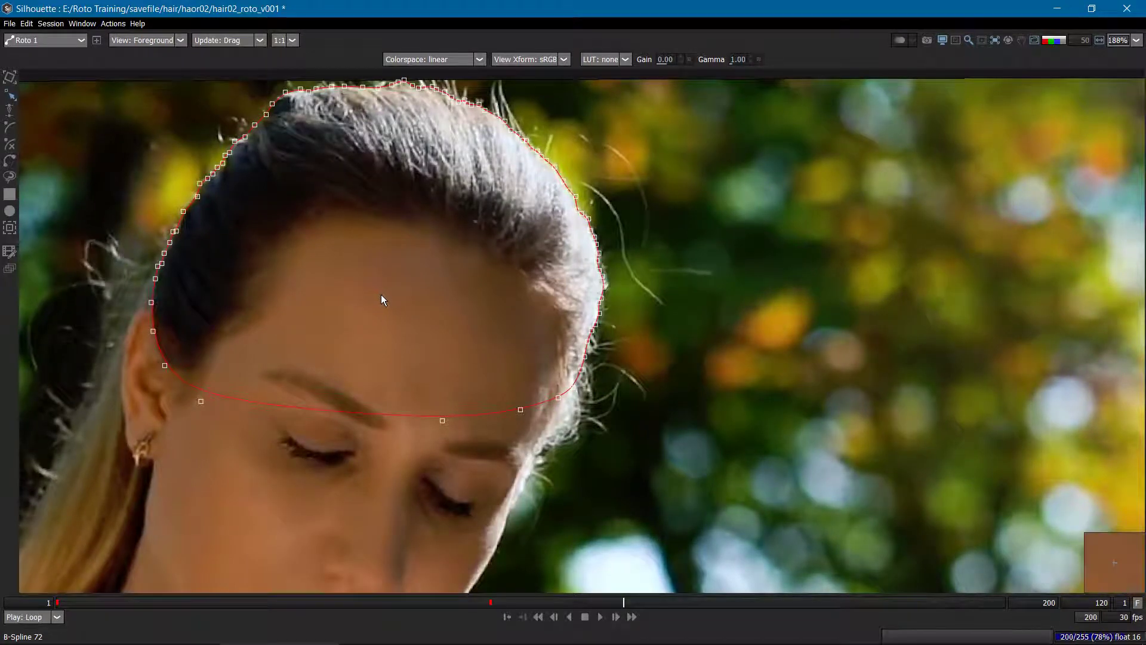
{"action": "left_click_drag", "start_coordinate": [363, 285], "coordinate": [869, 303]}
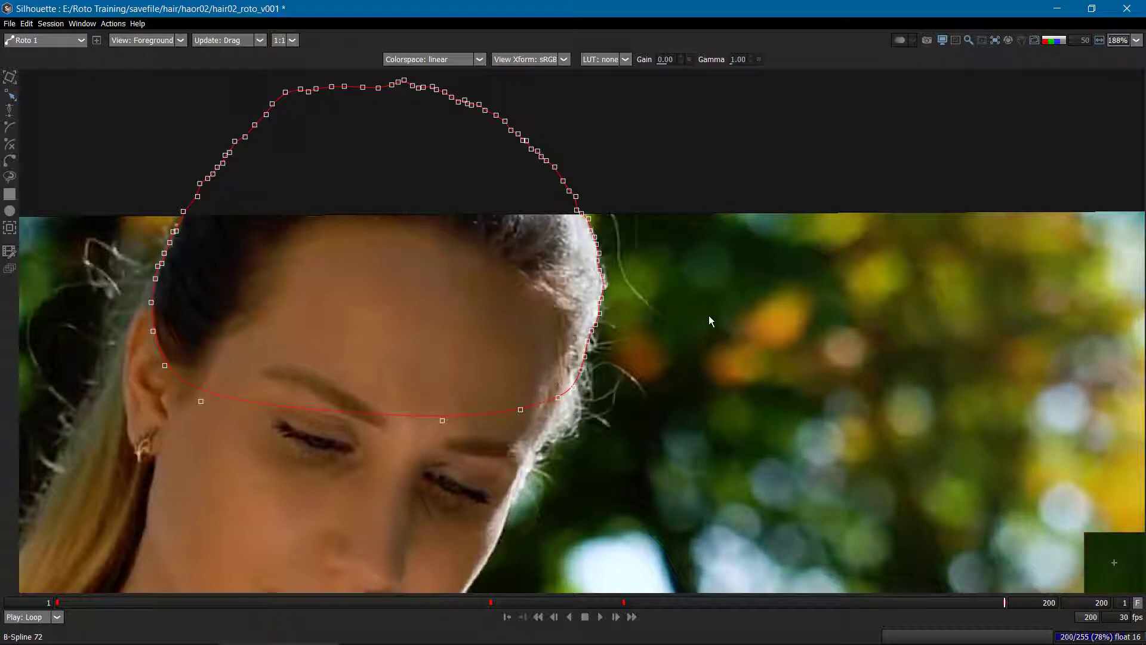
Jump between the spline's keyframes, comparing the hair outline at frame 92 with frame 1.
{"action": "key", "text": "shift+z"}
{"action": "key", "text": "shift+z"}
{"action": "key", "text": "shift+z"}
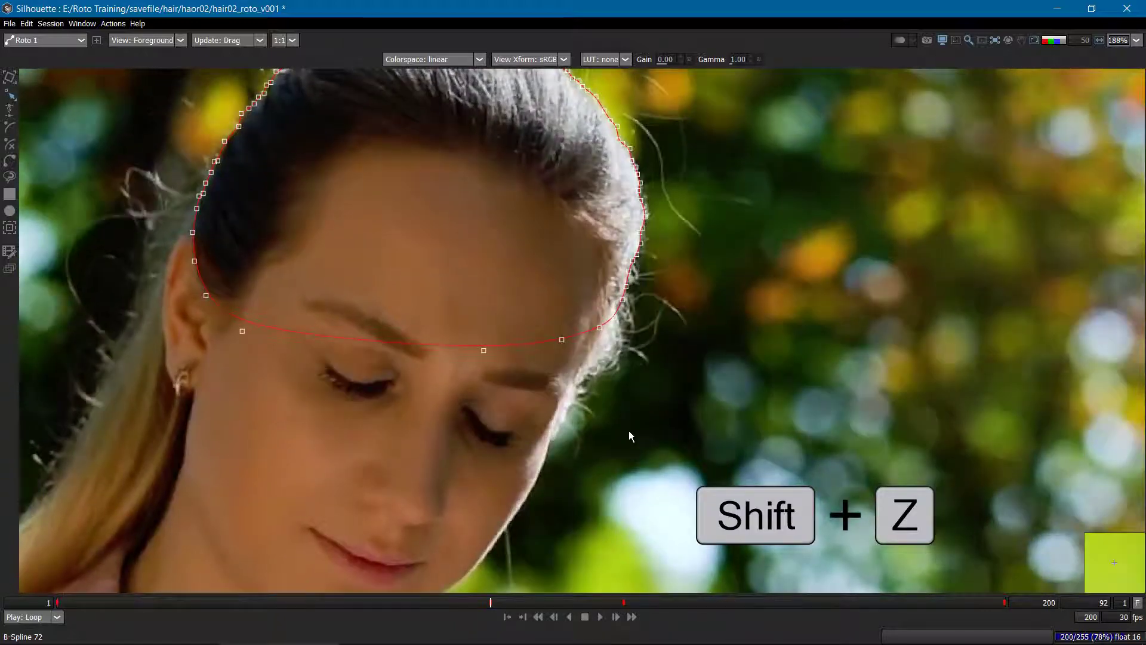
{"action": "key", "text": "shift+x"}
{"action": "key", "text": "shift+z"}
{"action": "key", "text": "shift+z"}
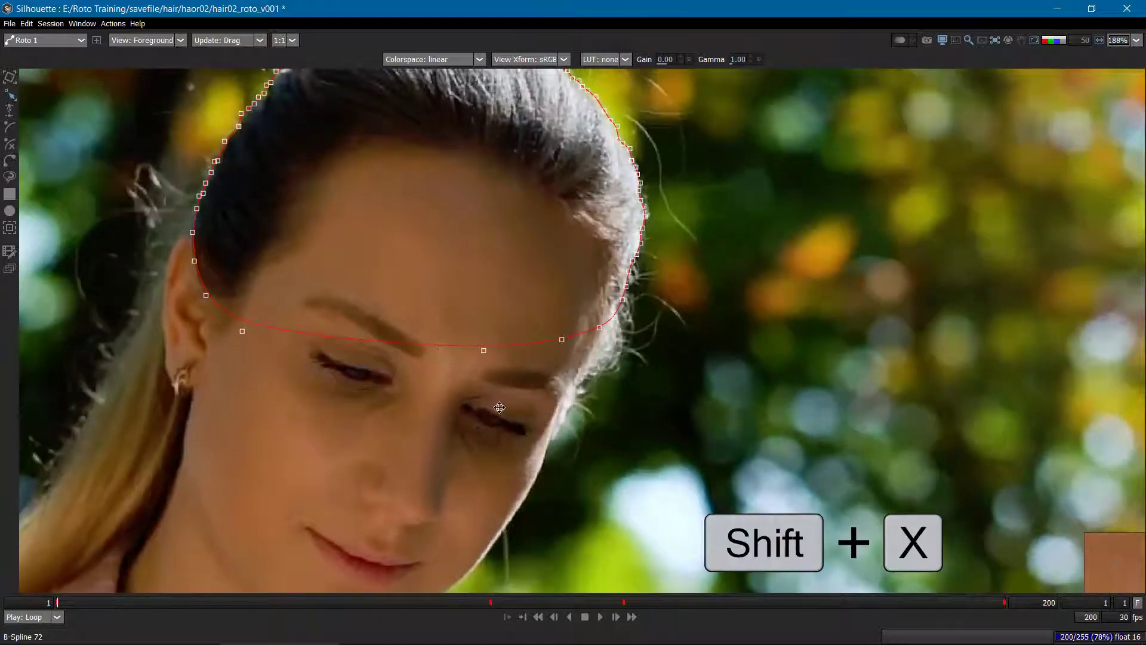
{"action": "left_click_drag", "start_coordinate": [497, 404], "coordinate": [566, 482]}
{"action": "scroll", "coordinate": [547, 353], "scroll_direction": "up", "scroll_amount": 3}
{"action": "key", "text": "shift+x"}
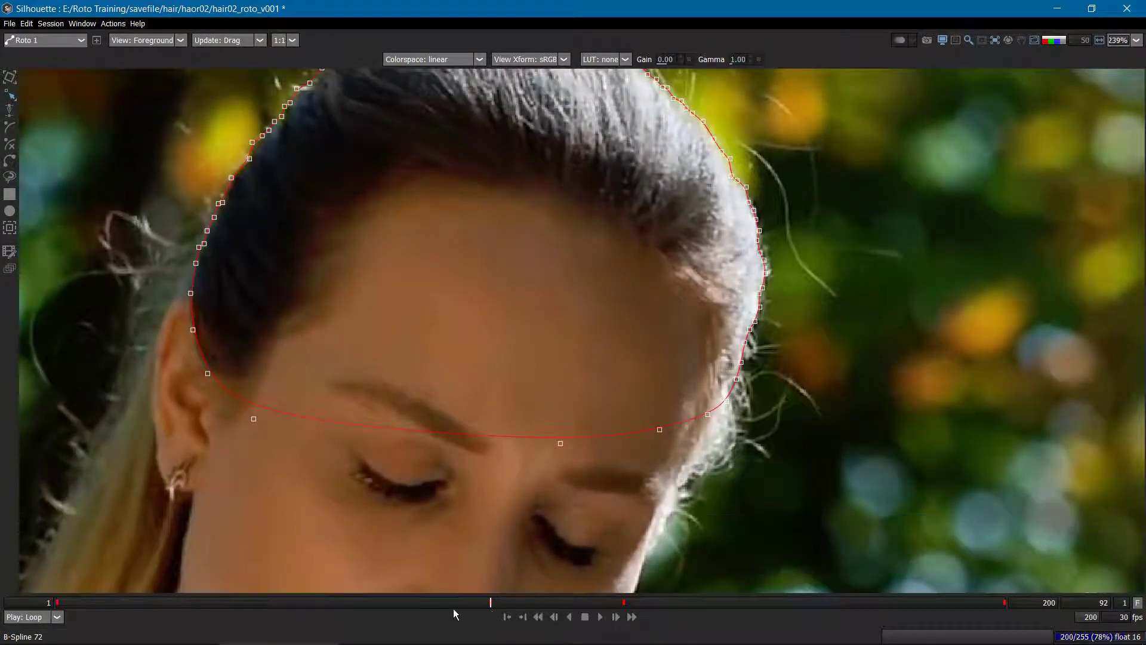
{"action": "key", "text": "shift+z"}
{"action": "key", "text": "shift+x"}
{"action": "key", "text": "shift+z"}
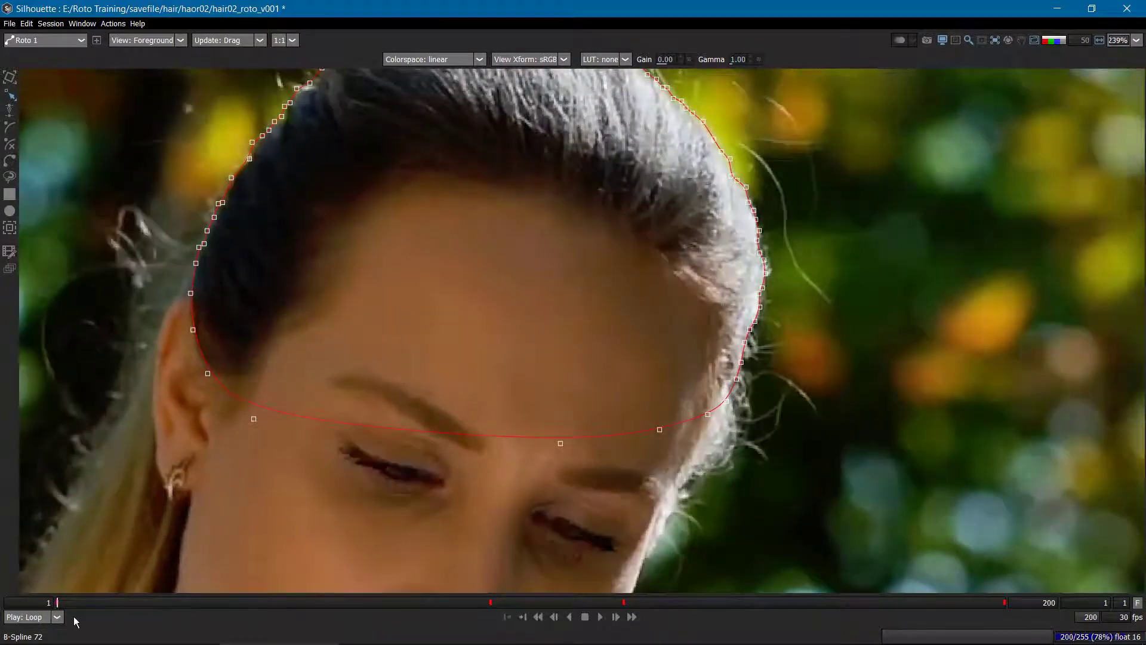
{"action": "key", "text": "shift+x"}
{"action": "key", "text": "shift+z"}
{"action": "key", "text": "shift+x"}
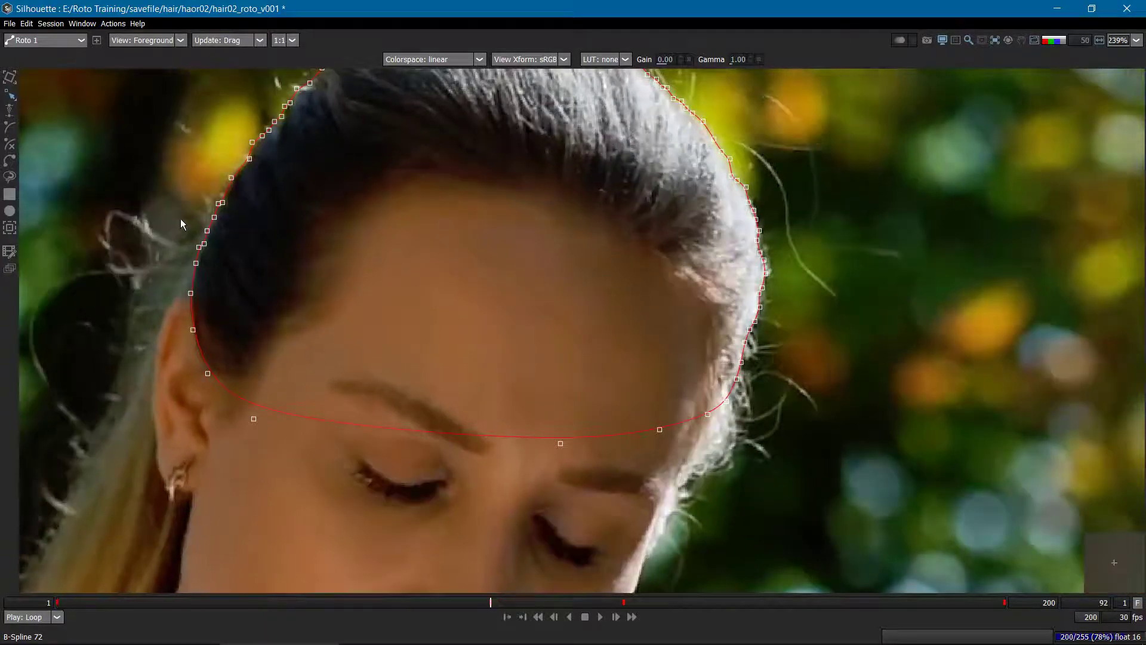
Compare frames 1 and 92 up close along the hair edge above the ear.
{"action": "scroll", "coordinate": [187, 226], "scroll_direction": "up", "scroll_amount": 1}
{"action": "left_click_drag", "start_coordinate": [279, 189], "coordinate": [293, 334]}
{"action": "key", "text": "shift+z"}
{"action": "left_click_drag", "start_coordinate": [224, 440], "coordinate": [232, 335]}
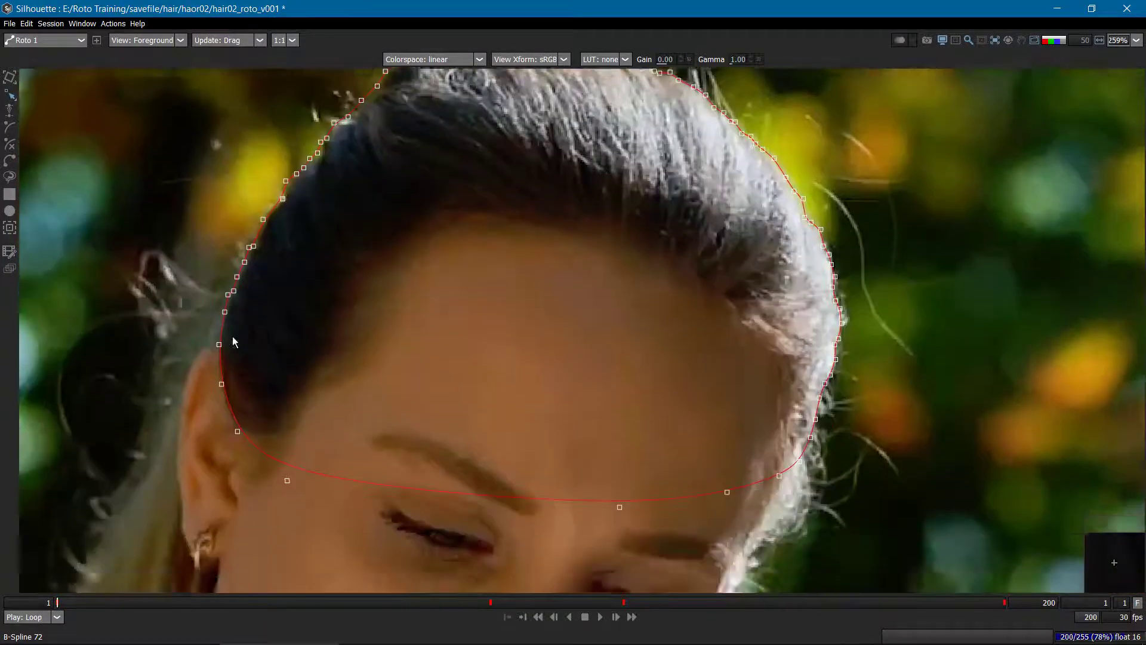
{"action": "scroll", "coordinate": [231, 335], "scroll_direction": "up", "scroll_amount": 9}
{"action": "key", "text": "shift+x"}
{"action": "key", "text": "shift+z"}
{"action": "key", "text": "shift+x"}
{"action": "scroll", "coordinate": [237, 257], "scroll_direction": "down", "scroll_amount": 6}
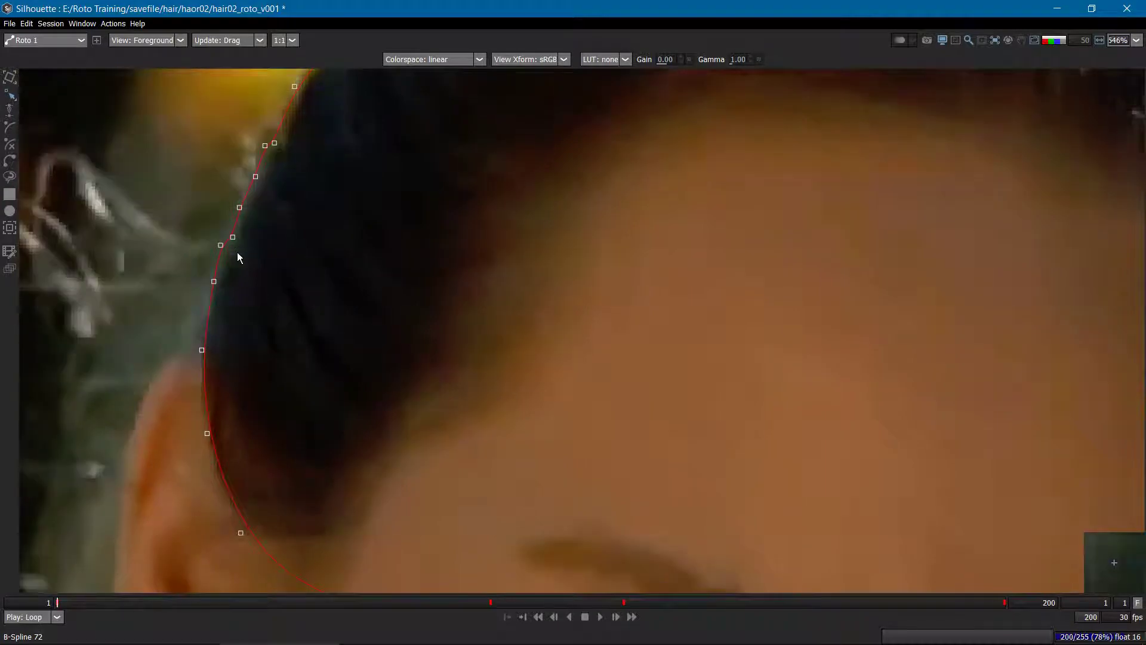
At frame 1, nudge the lower-left corner of the spline's transform box slightly inward to fit the hair by the ear.
{"action": "key", "text": "Home"}
{"action": "key", "text": "t"}
{"action": "left_click_drag", "start_coordinate": [224, 452], "coordinate": [241, 393]}
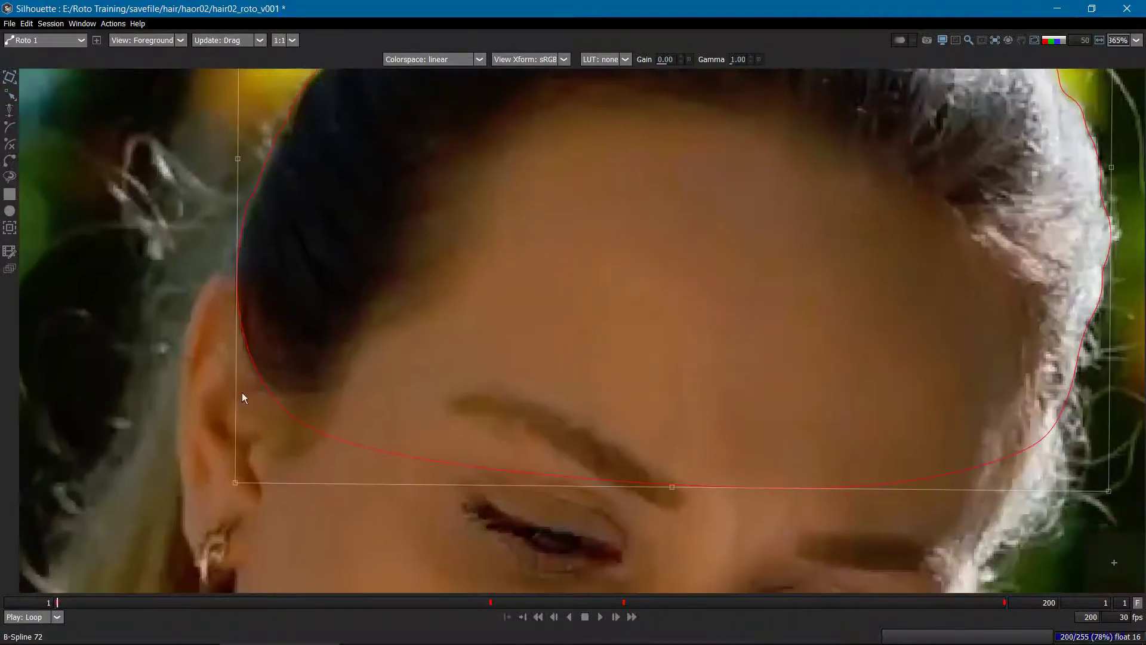
{"action": "key", "text": "shift+x"}
{"action": "key", "text": "shift+z"}
{"action": "left_click_drag", "start_coordinate": [233, 483], "coordinate": [236, 481]}
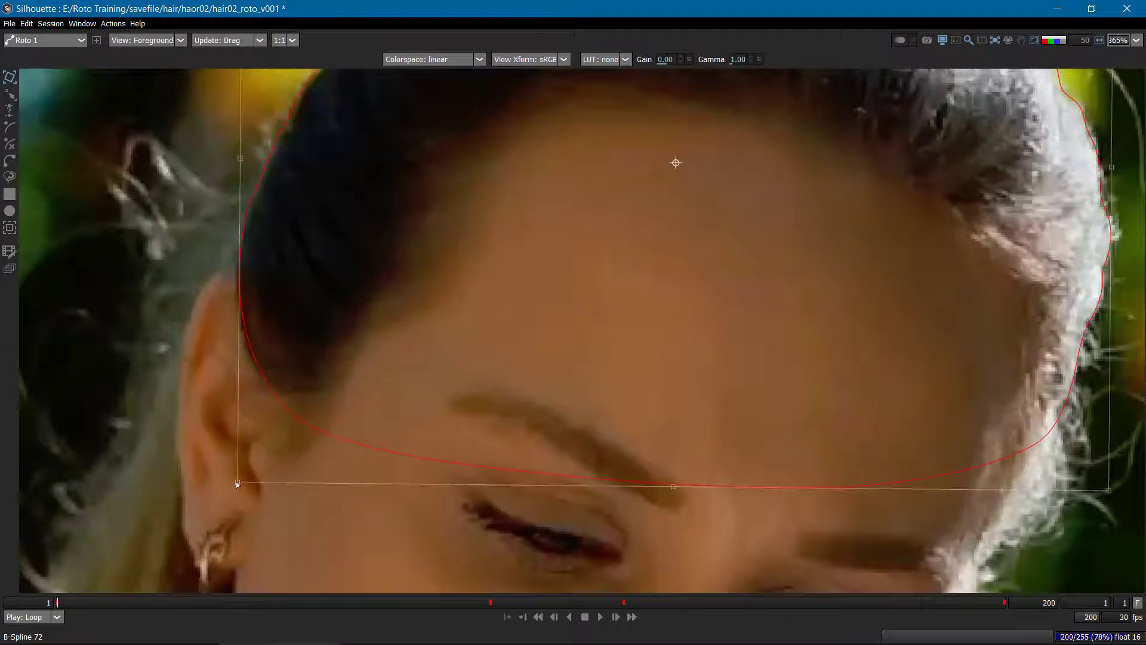
{"action": "key", "text": "shift+x"}
{"action": "key", "text": "shift+z"}
{"action": "key", "text": "shift+x"}
{"action": "key", "text": "shift+z"}
Compare the hair's upper edge with frame 92, and nudge the transform box's upper-left corner slightly inward at frame 1.
{"action": "left_click_drag", "start_coordinate": [337, 281], "coordinate": [305, 556]}
{"action": "key", "text": "shift+x"}
{"action": "key", "text": "shift+z"}
{"action": "key", "text": "shift+x"}
{"action": "key", "text": "shift+z"}
{"action": "left_click_drag", "start_coordinate": [365, 270], "coordinate": [339, 394]}
{"action": "key", "text": "shift+x"}
{"action": "key", "text": "shift+z"}
{"action": "scroll", "coordinate": [498, 259], "scroll_direction": "up", "scroll_amount": 1}
{"action": "key", "text": "shift+x"}
{"action": "key", "text": "shift+z"}
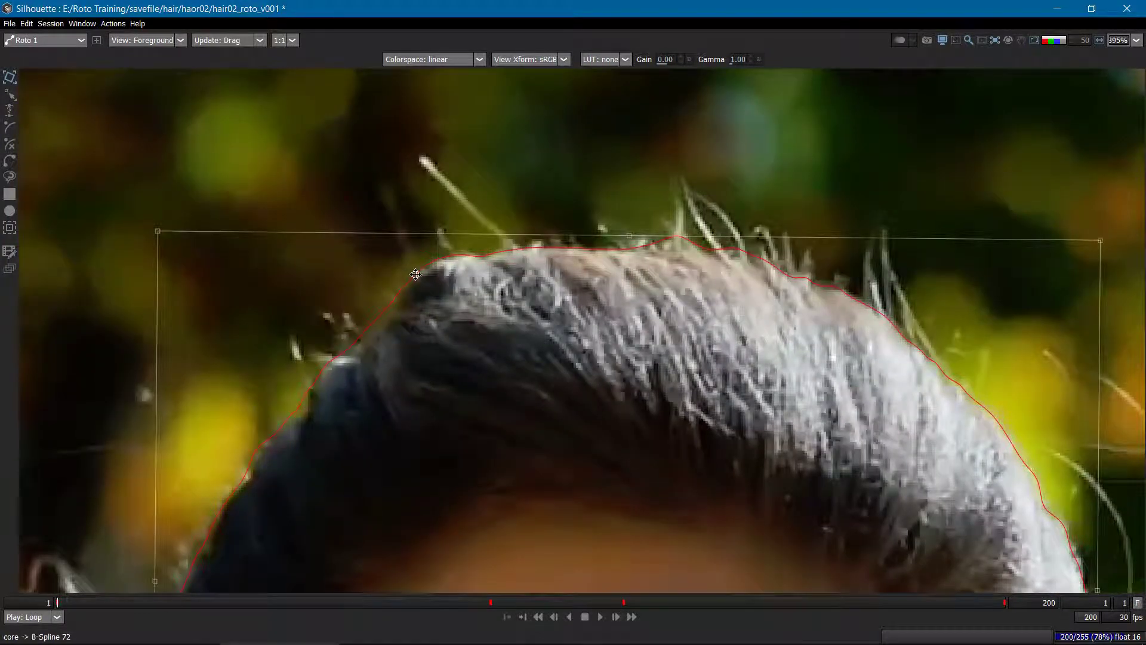
{"action": "key", "text": "shift+x"}
{"action": "key", "text": "shift+z"}
{"action": "left_click_drag", "start_coordinate": [155, 230], "coordinate": [159, 233]}
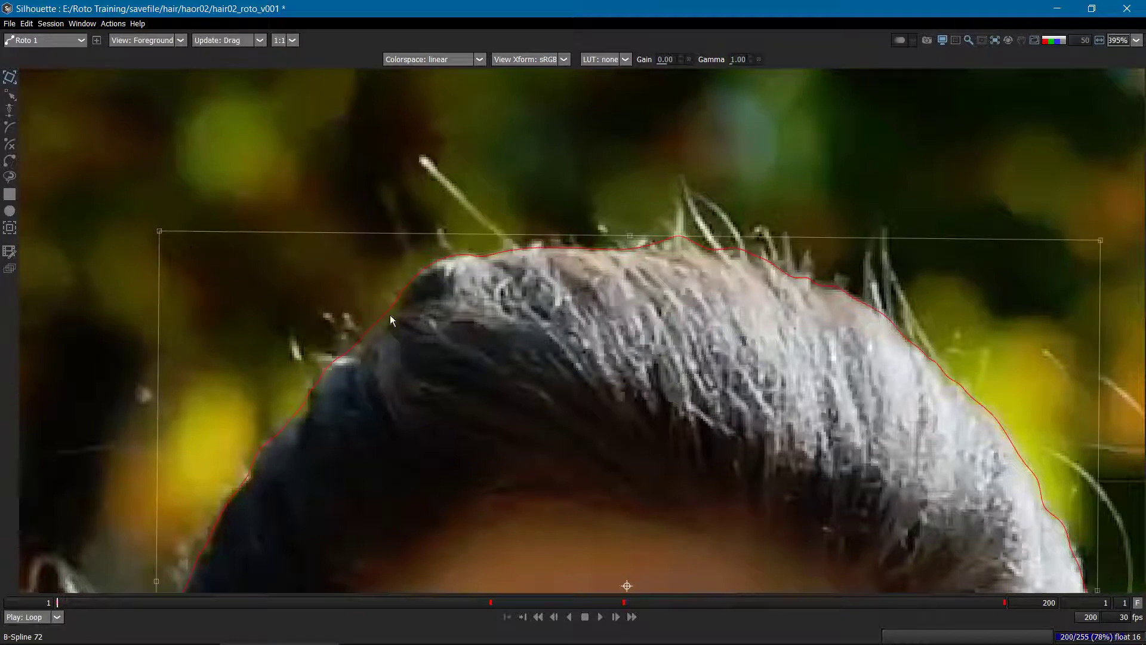
Compare the spline's upper hair edge between frames 1 and 92 at different zoom levels.
{"action": "key", "text": "shift+x"}
{"action": "key", "text": "shift+z"}
{"action": "key", "text": "shift+x"}
{"action": "scroll", "coordinate": [577, 292], "scroll_direction": "down", "scroll_amount": 4}
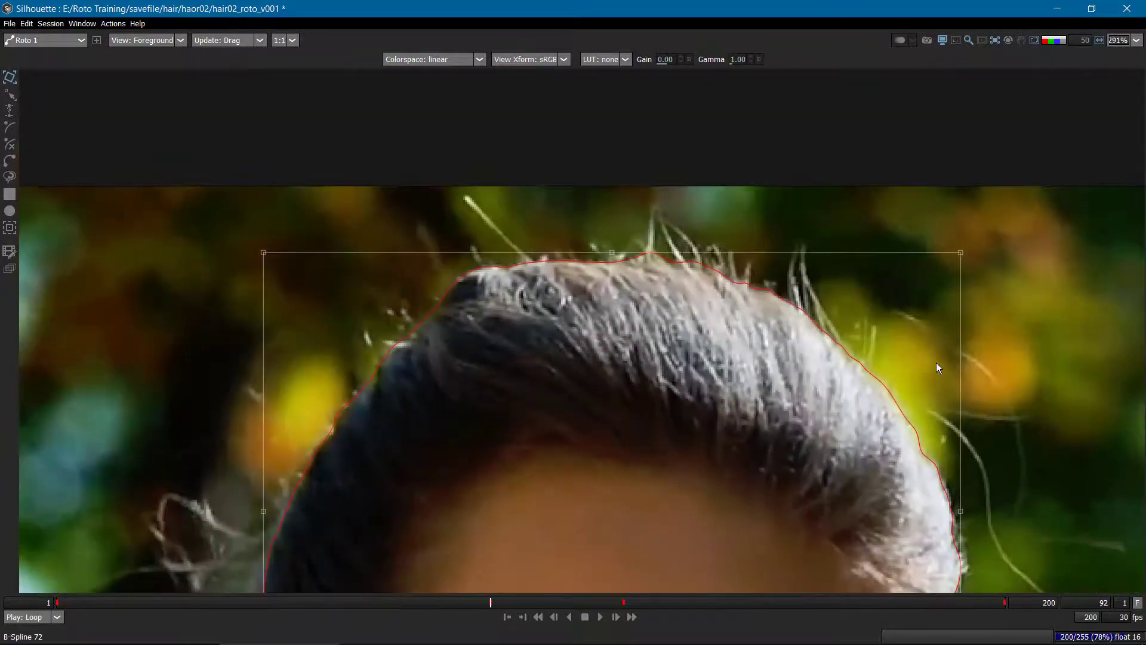
{"action": "key", "text": "shift+Left"}
{"action": "scroll", "coordinate": [770, 308], "scroll_direction": "up", "scroll_amount": 2}
{"action": "key", "text": "shift+Right"}
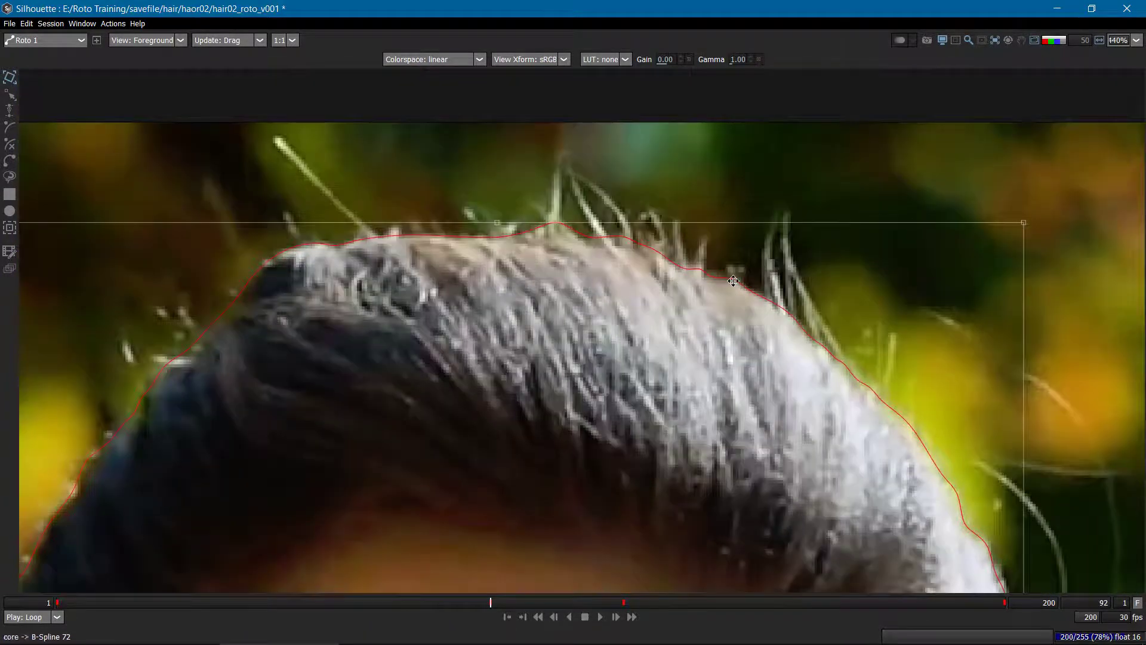
{"action": "key", "text": "shift+Left"}
{"action": "key", "text": "shift+Right"}
{"action": "key", "text": "shift+Left"}
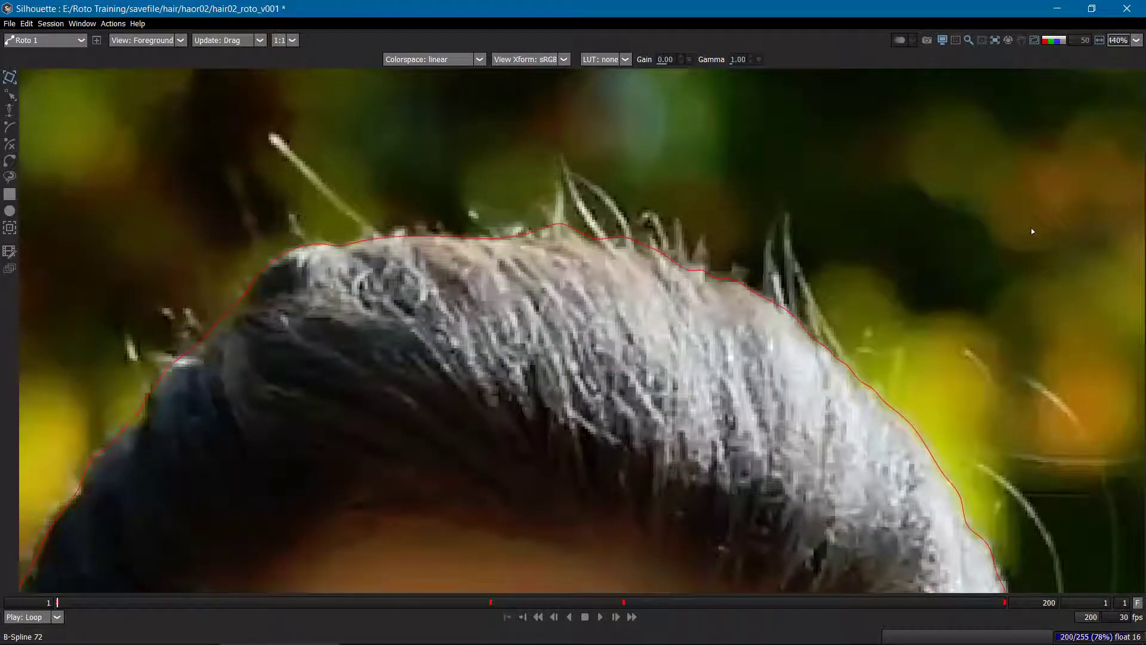
{"action": "key", "text": "shift+Right"}
{"action": "scroll", "coordinate": [1054, 368], "scroll_direction": "down", "scroll_amount": 5}
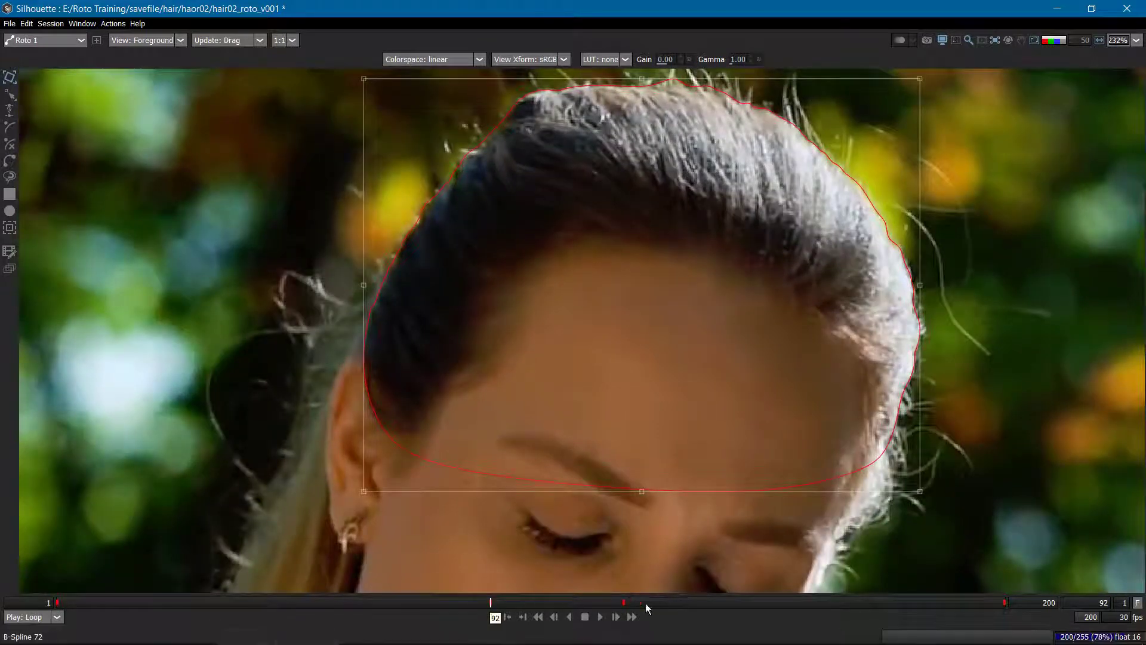
Check how the spline fits the hair at the keyframes on frames 120 and 200.
{"action": "left_click", "coordinate": [624, 602]}
{"action": "left_click_drag", "start_coordinate": [578, 225], "coordinate": [584, 332]}
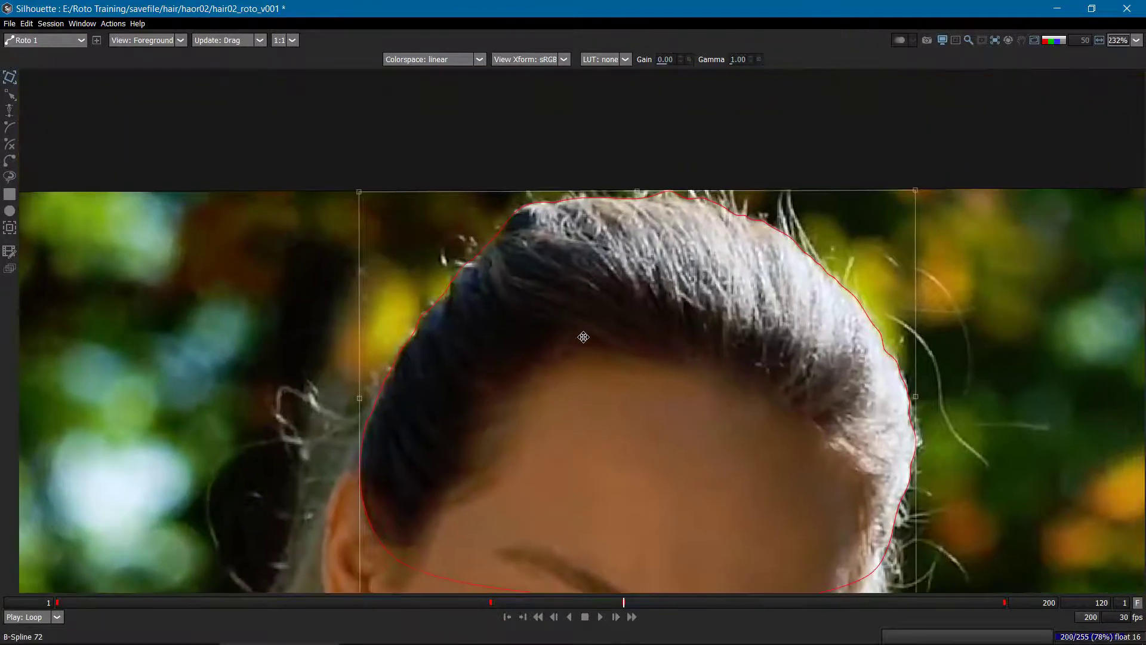
{"action": "left_click_drag", "start_coordinate": [827, 406], "coordinate": [787, 290]}
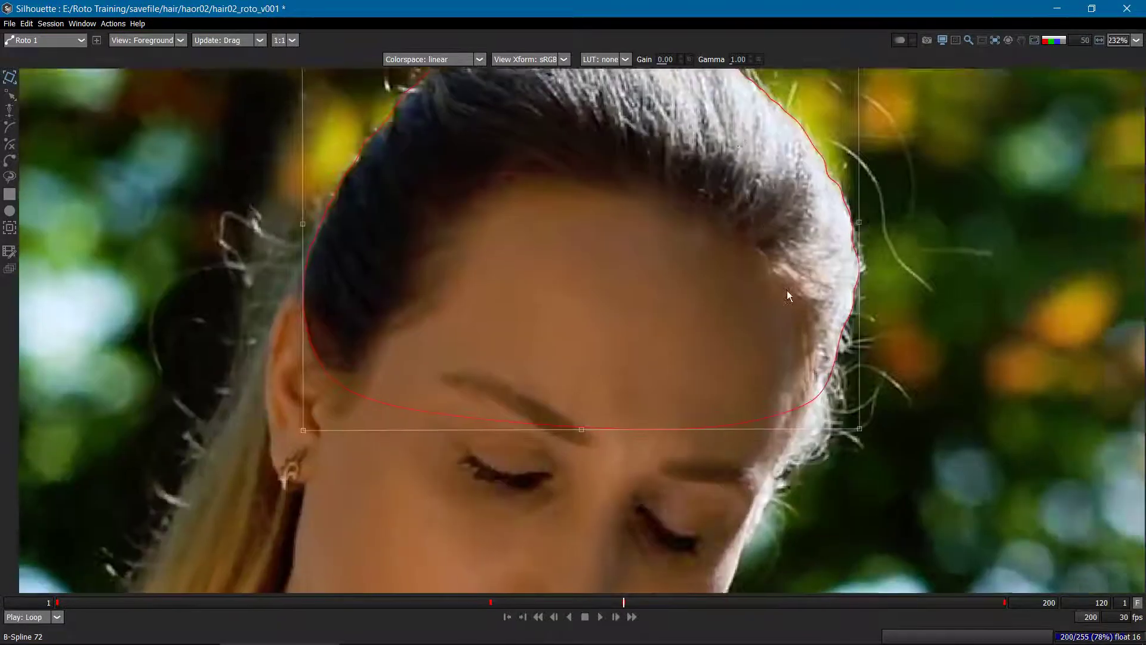
{"action": "key", "text": "End"}
{"action": "scroll", "coordinate": [878, 351], "scroll_direction": "down", "scroll_amount": 3}
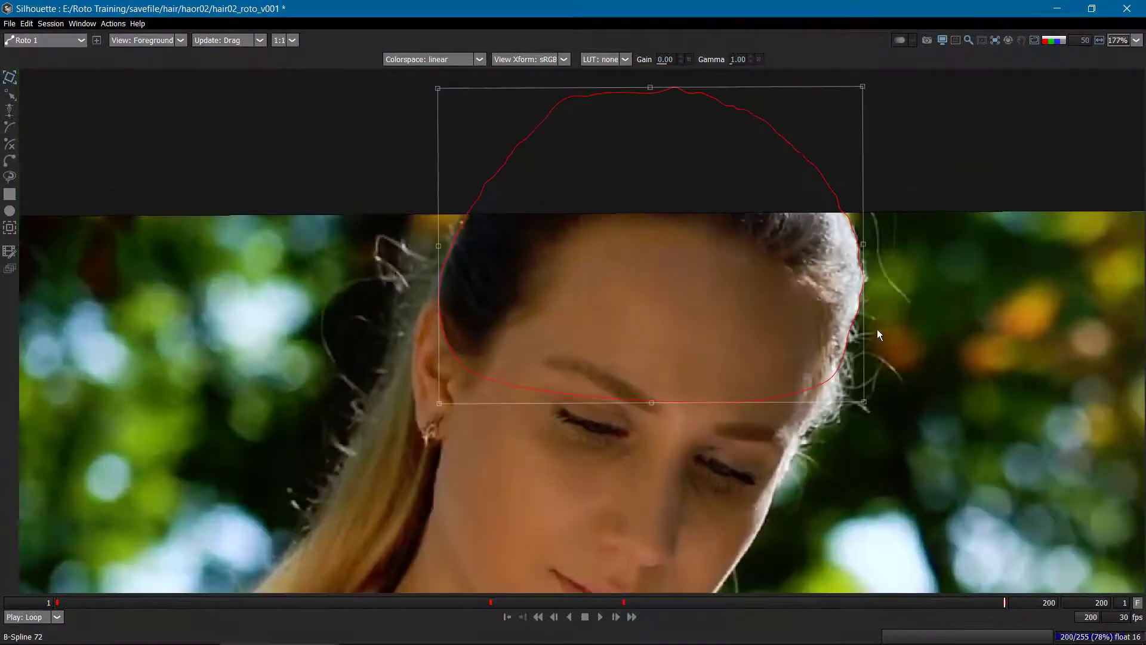
{"action": "key", "text": "shift+Left"}
{"action": "key", "text": "shift+Left"}
Deselect the spline, play the clip to review the tracked hair outline, and bring back the hidden panels.
{"action": "left_click", "coordinate": [874, 325]}
{"action": "scroll", "coordinate": [874, 326], "scroll_direction": "down", "scroll_amount": 3}
{"action": "key", "text": "l"}
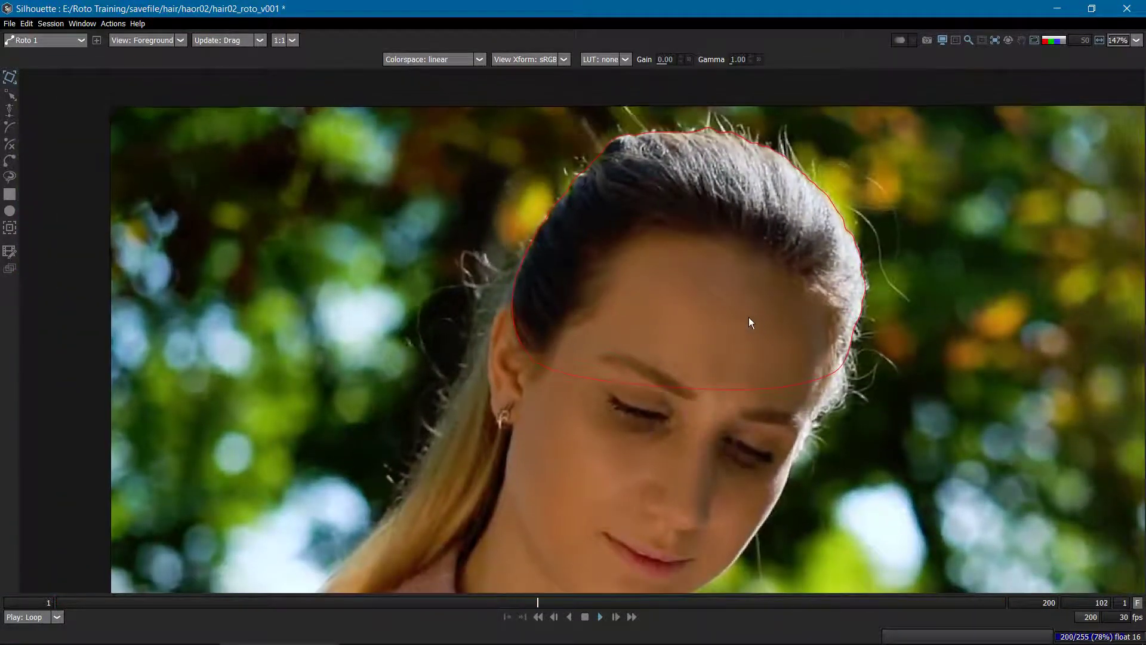
{"action": "scroll", "coordinate": [770, 288], "scroll_direction": "down", "scroll_amount": 1}
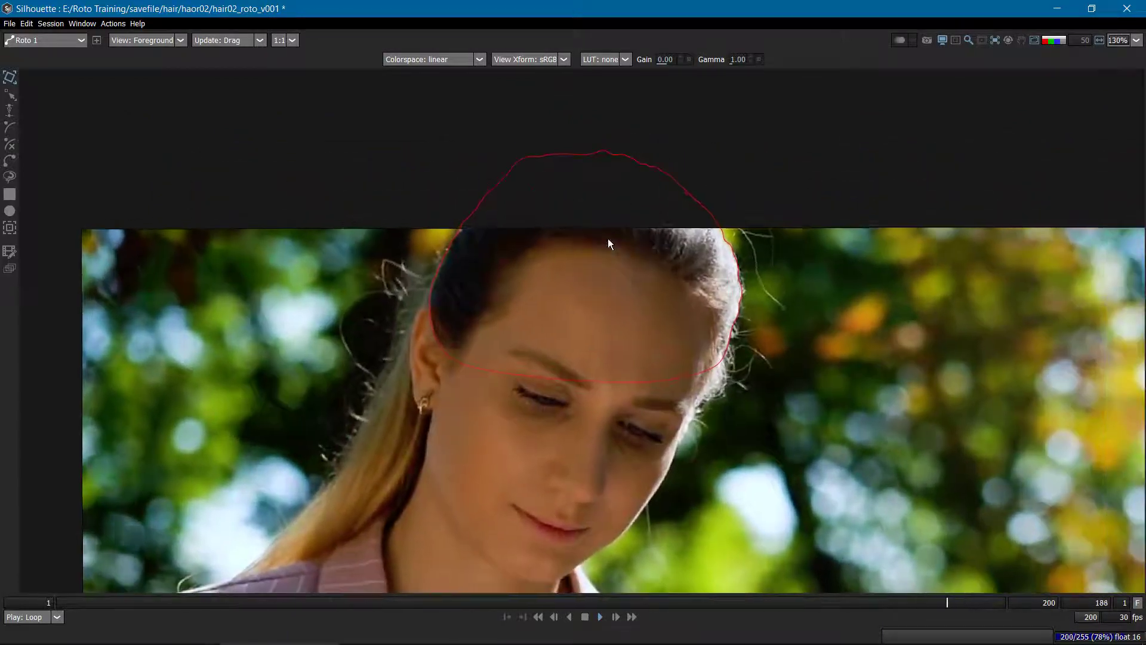
{"action": "key", "text": "grave"}
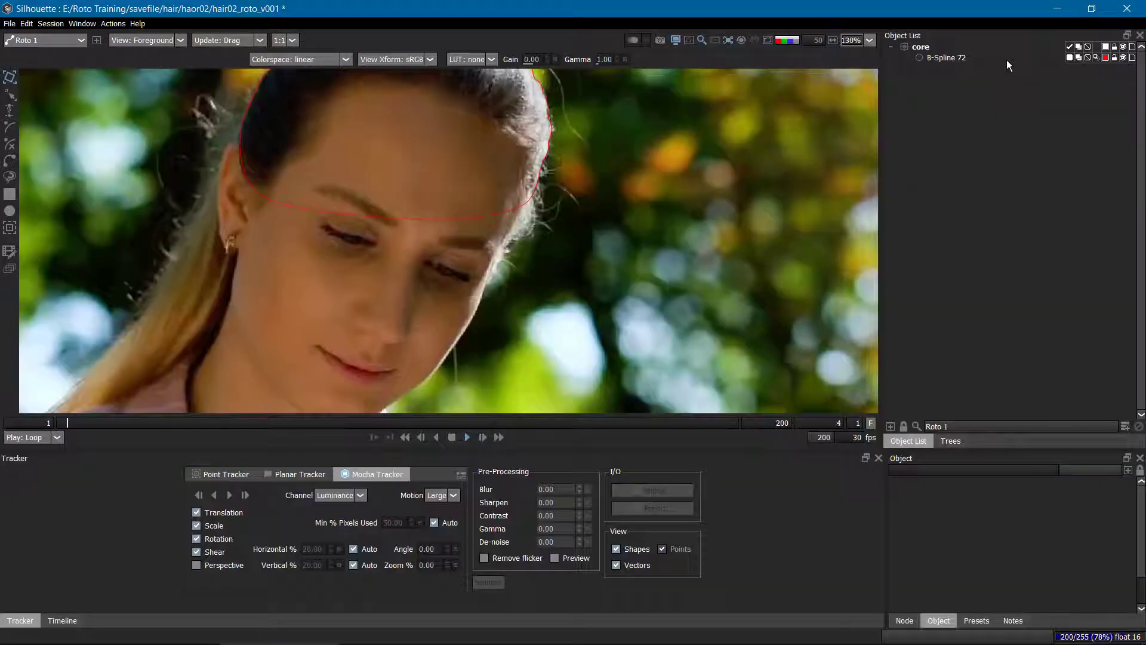
Turn off view stabilization and examine the hair outline in the moving shot.
{"action": "left_click", "coordinate": [726, 39]}
{"action": "left_click", "coordinate": [737, 54]}
{"action": "left_click_drag", "start_coordinate": [644, 144], "coordinate": [650, 271]}
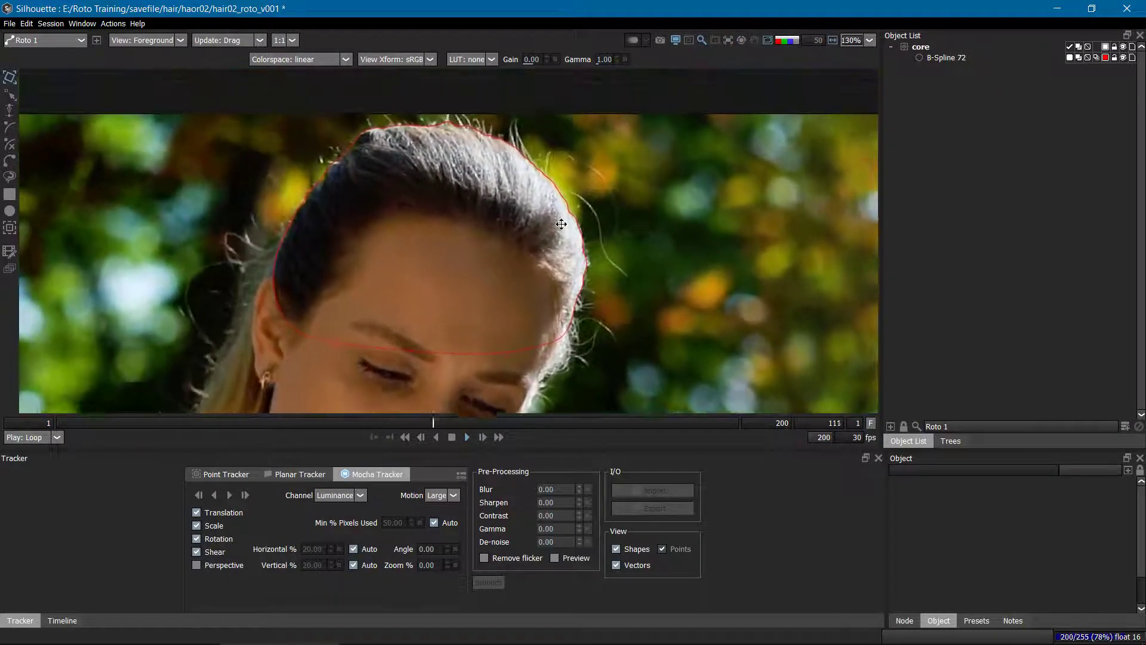
{"action": "scroll", "coordinate": [560, 197], "scroll_direction": "up", "scroll_amount": 1}
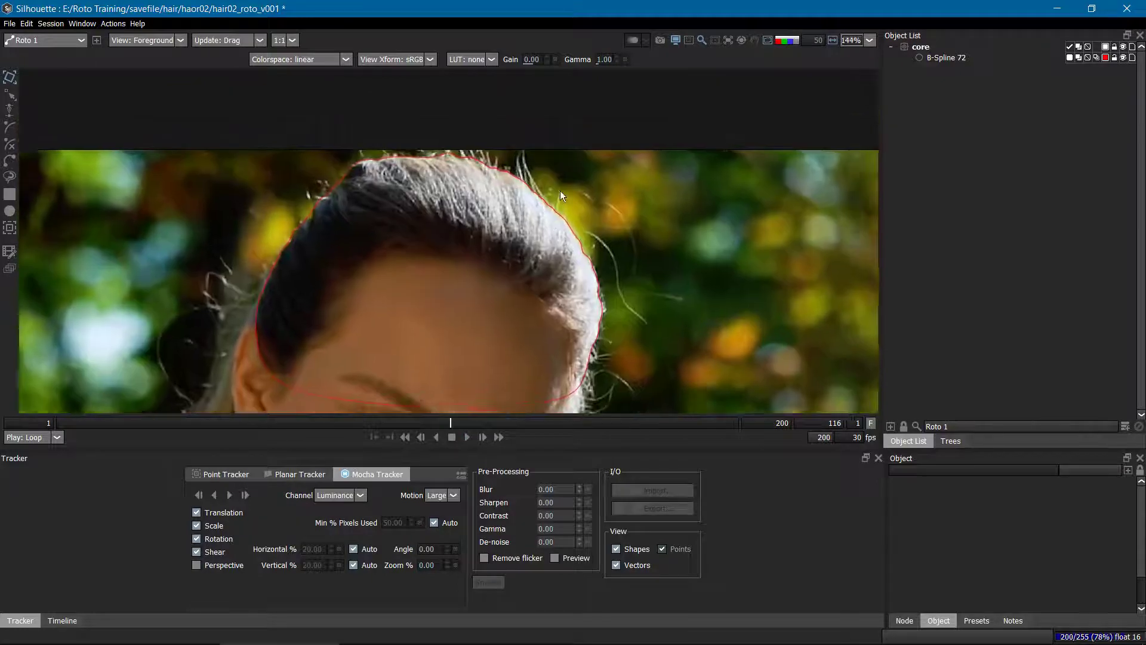
{"action": "scroll", "coordinate": [514, 250], "scroll_direction": "up", "scroll_amount": 1}
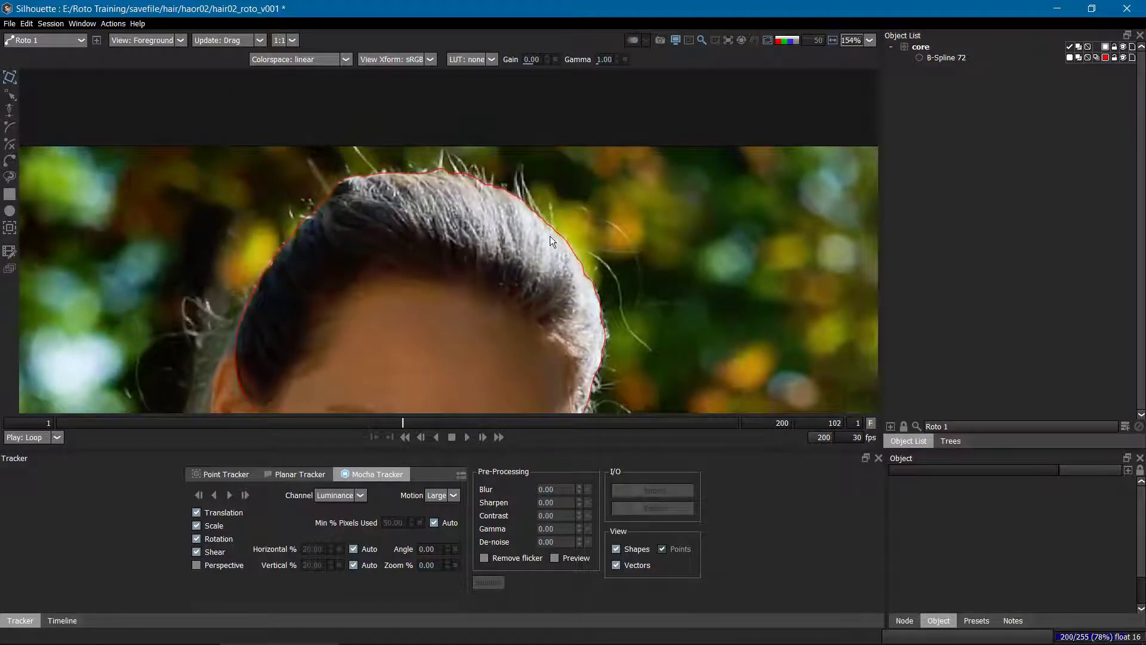
{"action": "scroll", "coordinate": [550, 235], "scroll_direction": "down", "scroll_amount": 3}
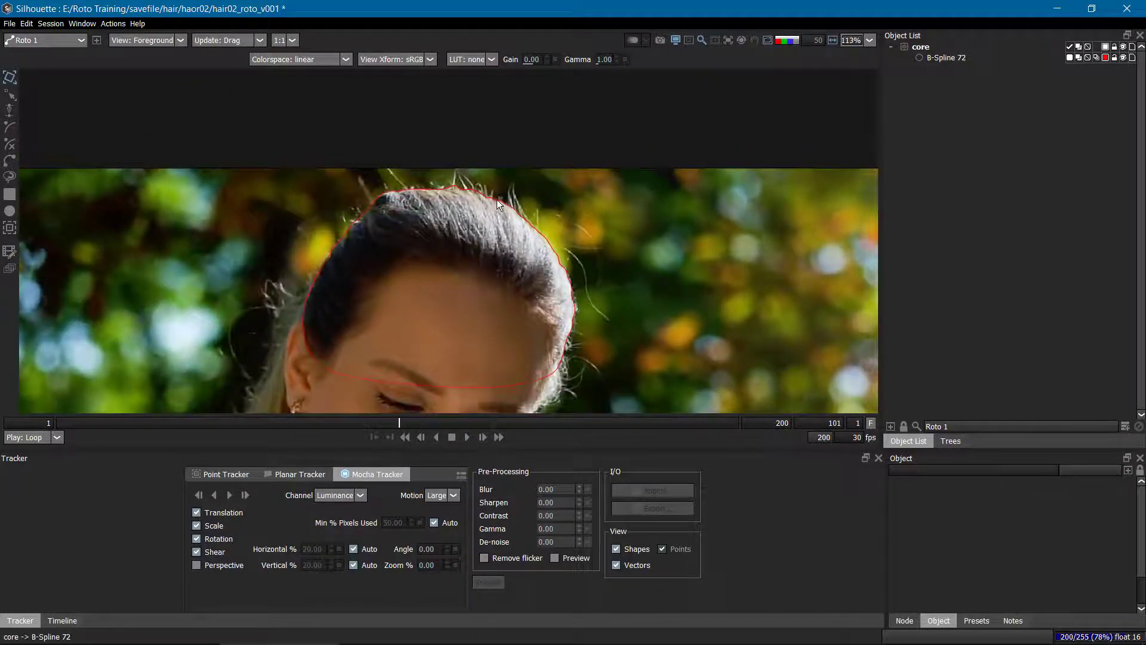
{"action": "left_click", "coordinate": [496, 200]}
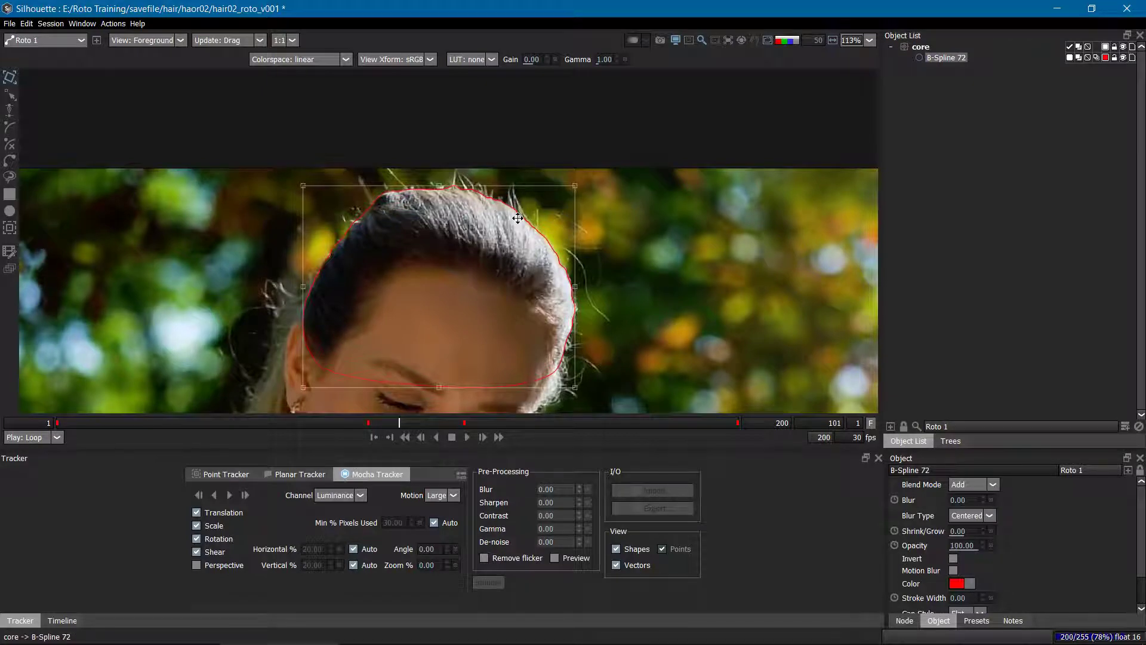
{"action": "left_click", "coordinate": [525, 152]}
{"action": "left_click_drag", "start_coordinate": [588, 139], "coordinate": [501, 242]}
{"action": "left_click", "coordinate": [746, 181]}
Duplicate the core layer and delete the B-spline from the copy.
{"action": "left_click", "coordinate": [943, 47]}
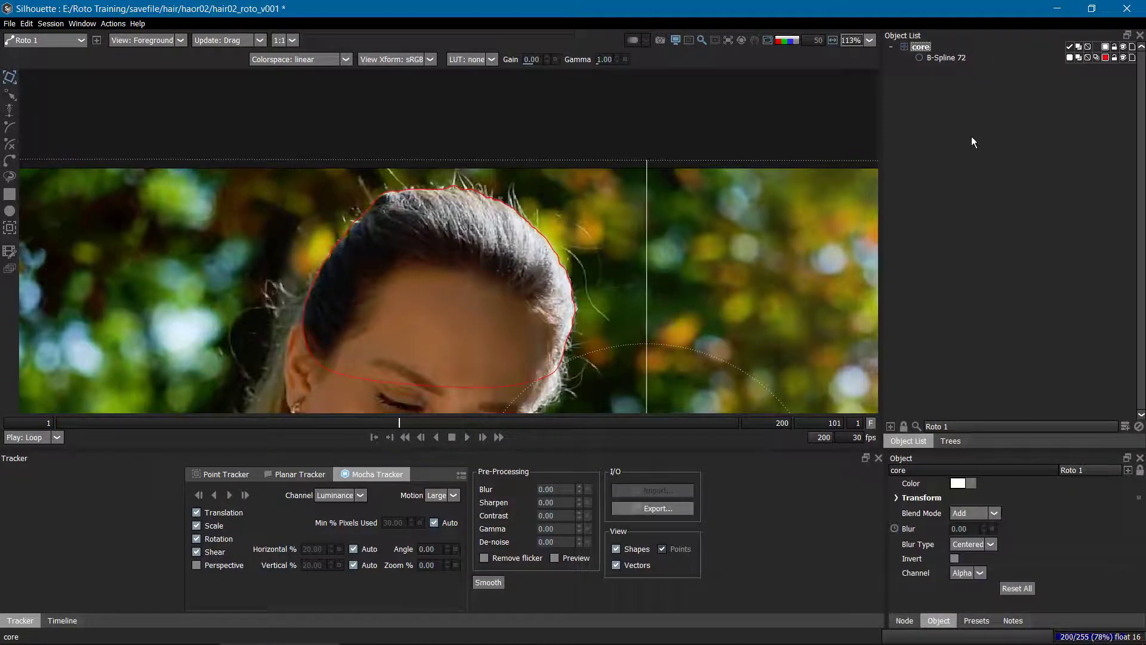
{"action": "key", "text": "ctrl+d"}
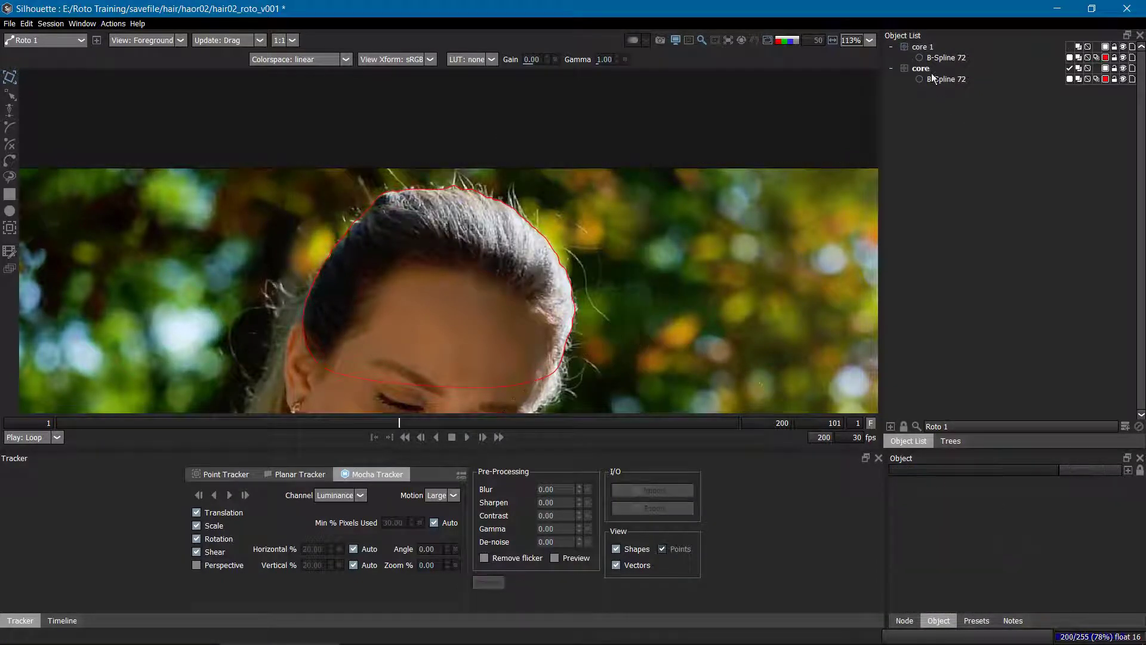
{"action": "left_click", "coordinate": [953, 58]}
{"action": "key", "text": "Delete"}
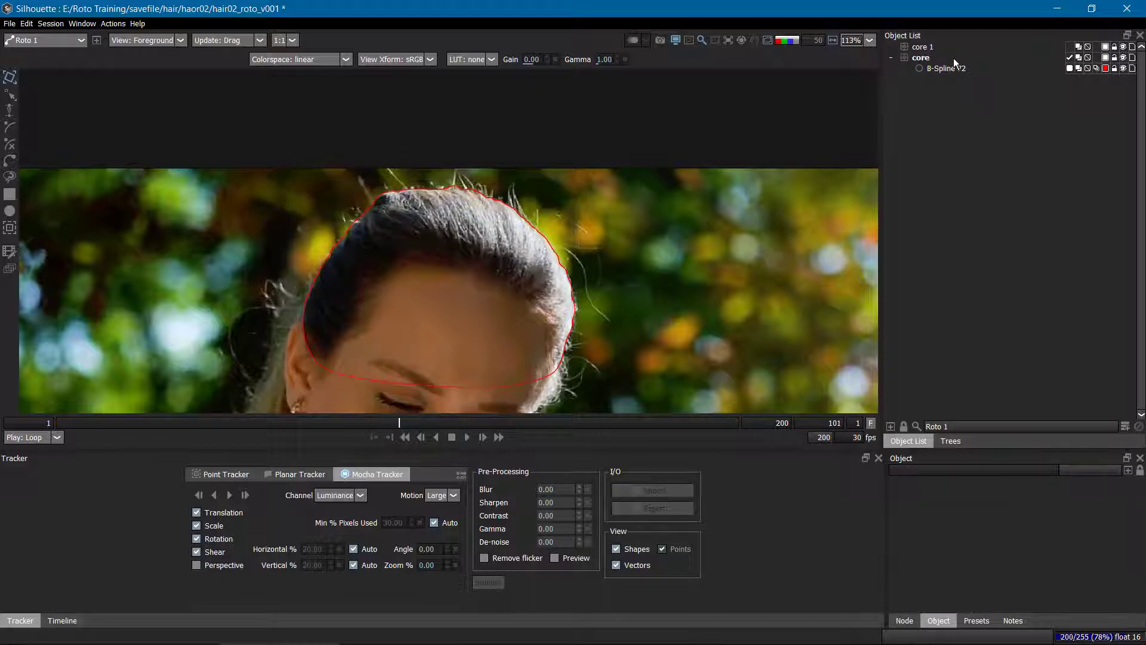
Collapse the core layer and rename its empty copy "small details".
{"action": "left_click", "coordinate": [891, 58]}
{"action": "left_click", "coordinate": [935, 46]}
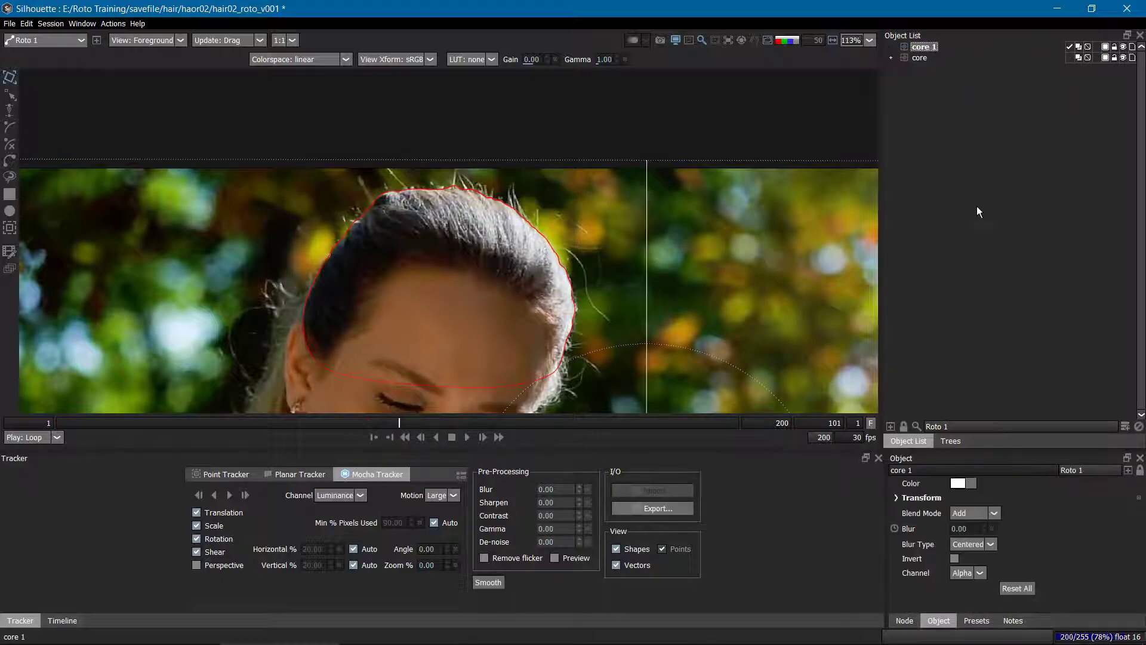
{"action": "key", "text": "shift+r"}
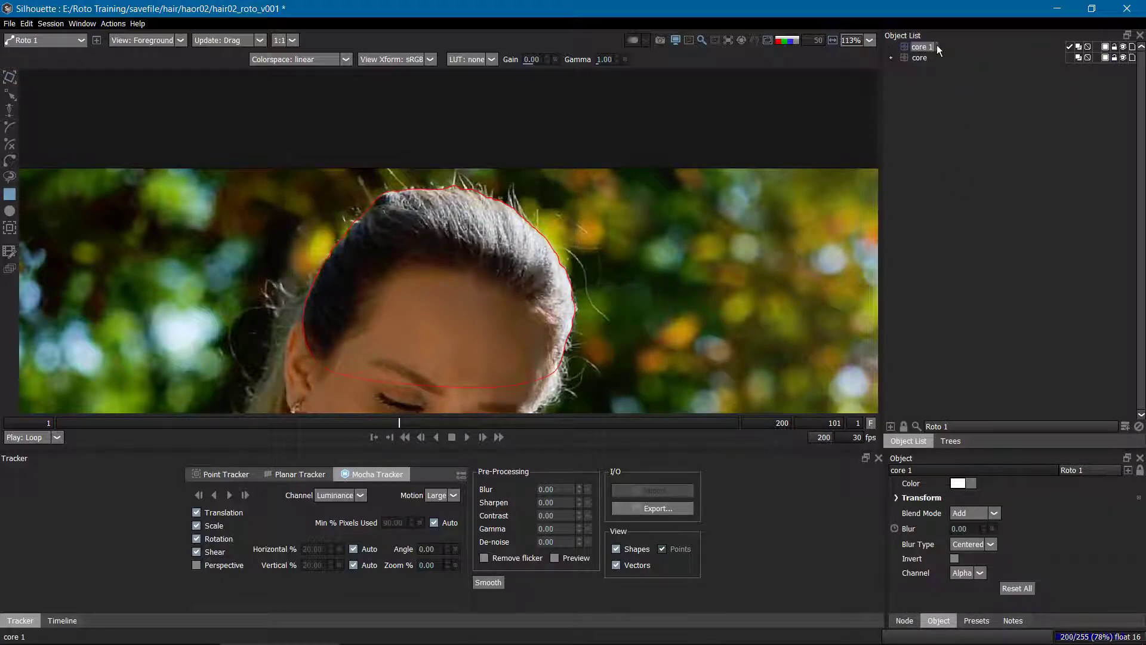
{"action": "key", "text": "F2"}
{"action": "type", "text": "small details"}
{"action": "left_click", "coordinate": [931, 119]}
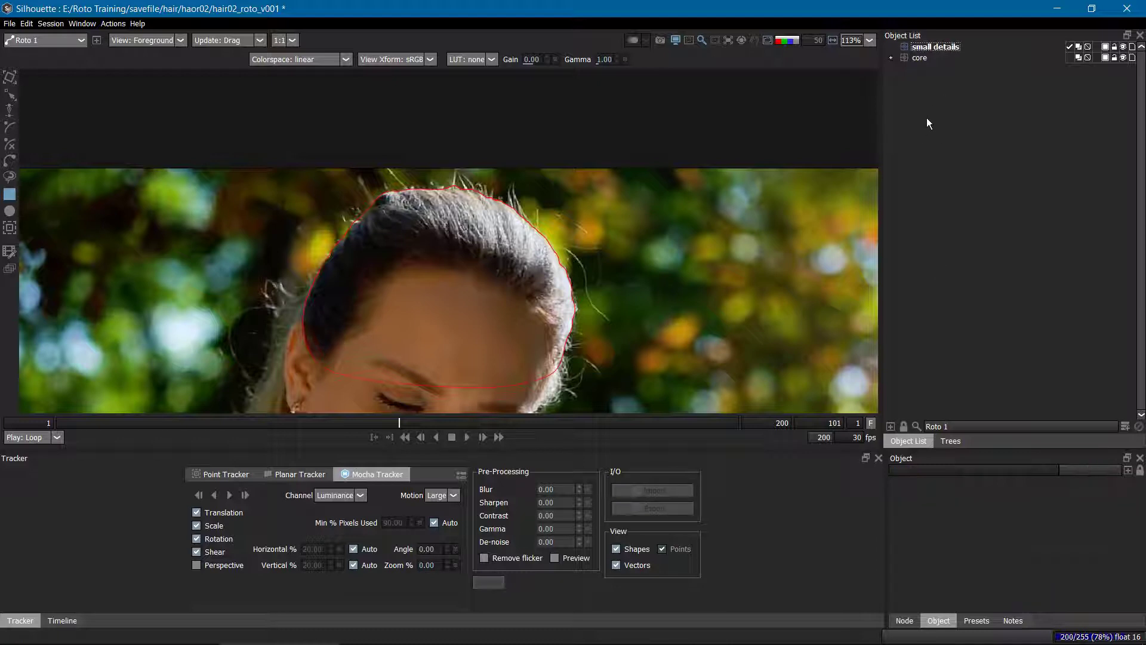
Duplicate the small details layer and rename the copy "open splines".
{"action": "left_click", "coordinate": [945, 49]}
{"action": "key", "text": "ctrl+d"}
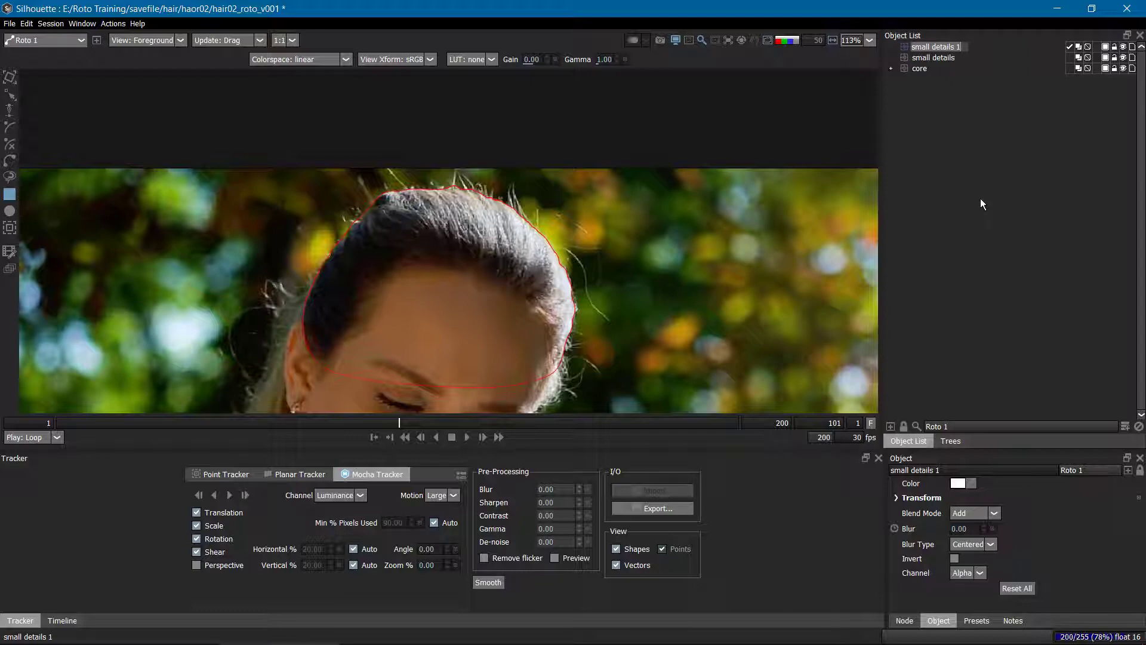
{"action": "type", "text": "open splines"}
{"action": "left_click", "coordinate": [982, 149]}
Make the small details layer active and enlarge the viewer to full size.
{"action": "scroll", "coordinate": [495, 265], "scroll_direction": "up", "scroll_amount": 2}
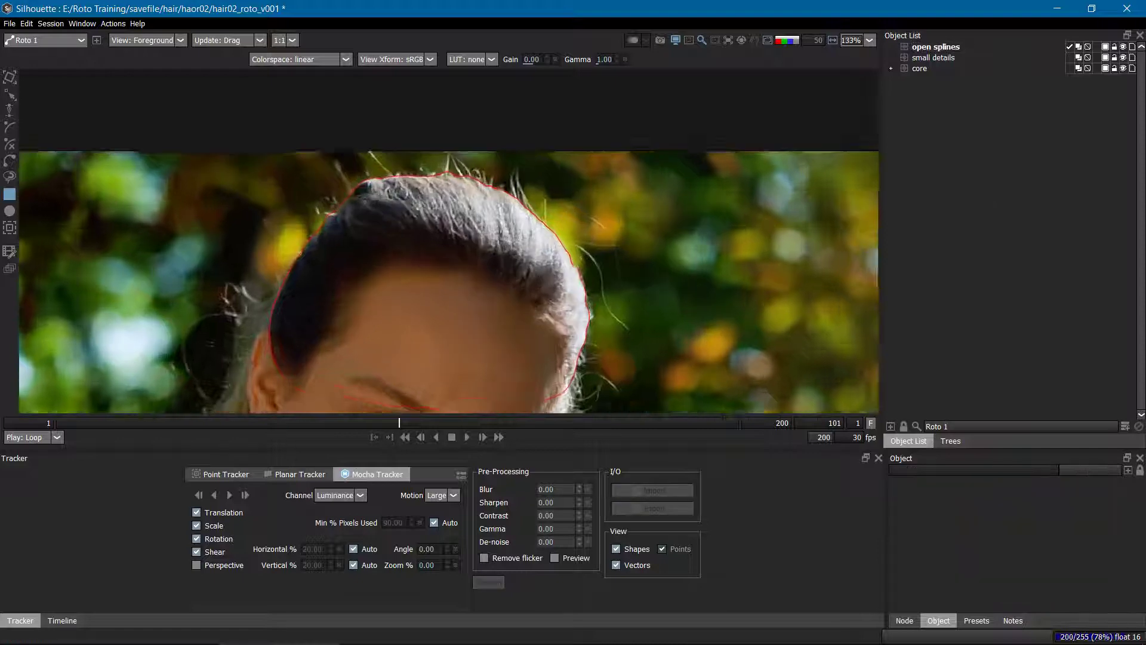
{"action": "left_click", "coordinate": [934, 57]}
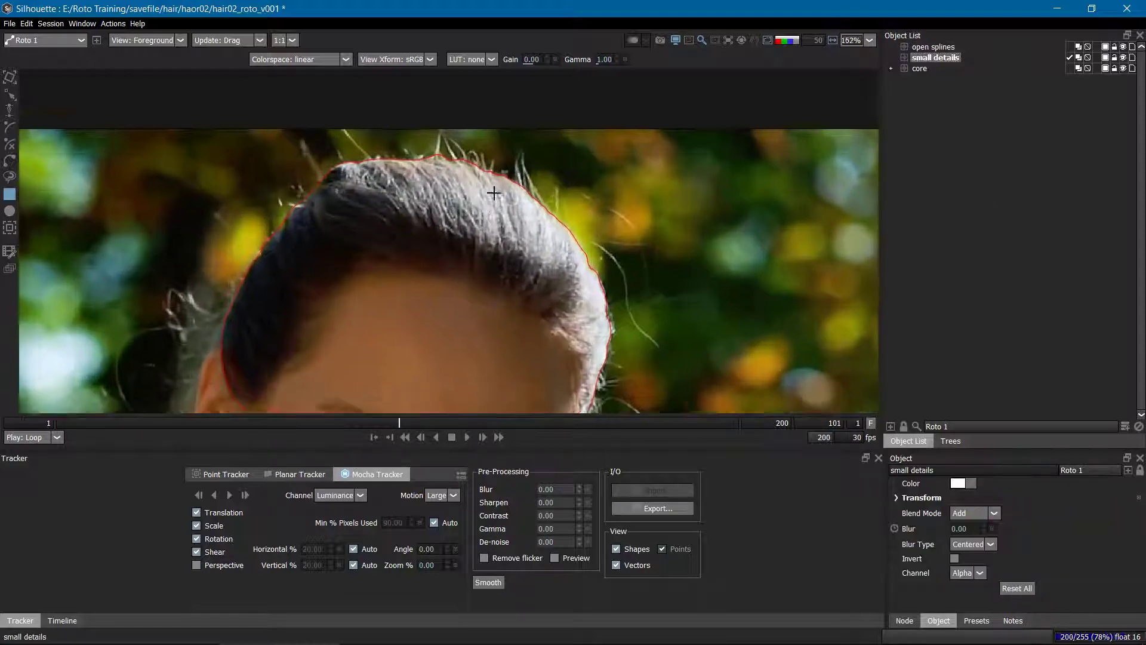
{"action": "scroll", "coordinate": [516, 175], "scroll_direction": "up", "scroll_amount": 2}
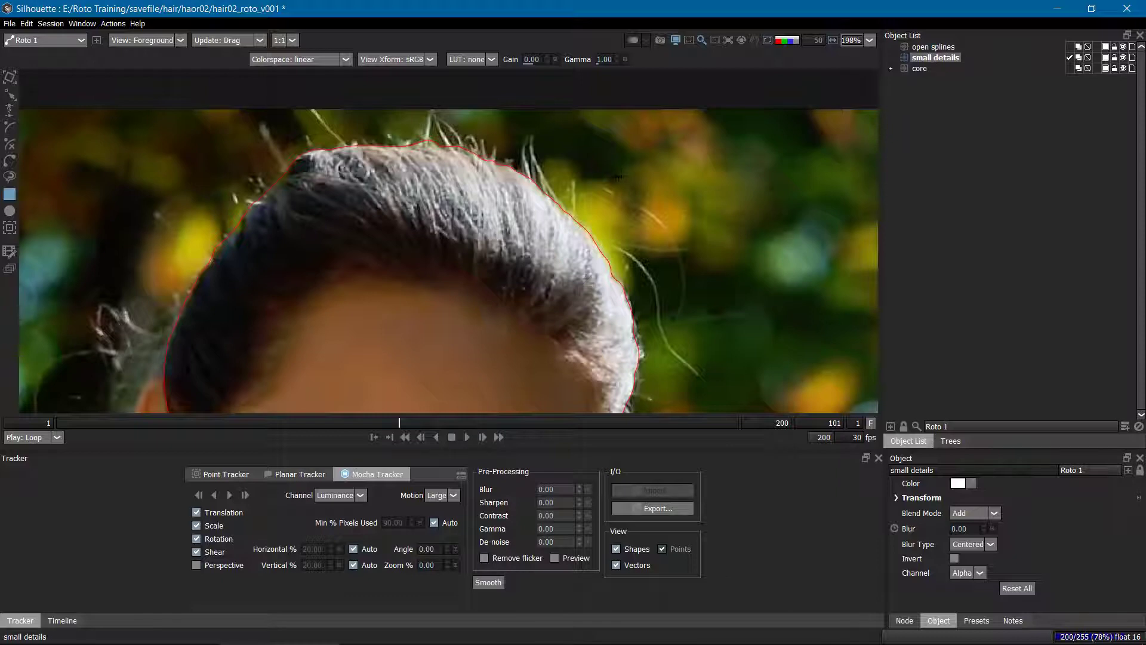
{"action": "key", "text": "grave"}
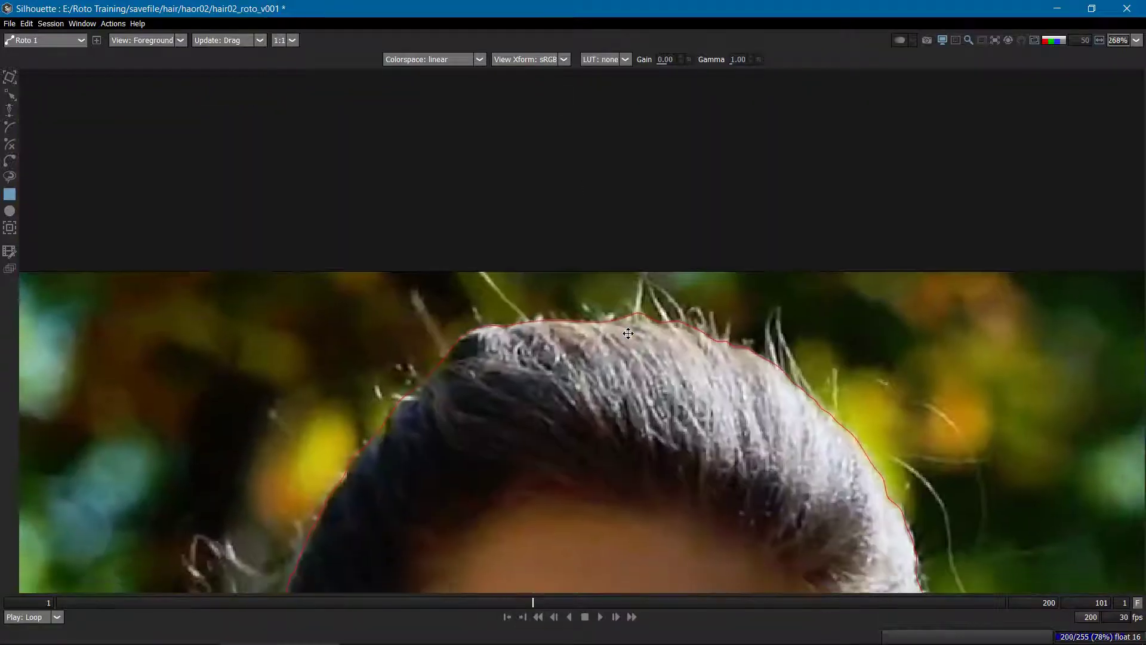
Review the stray hairs along the clip and stabilize the view on the active layer, small details.
{"action": "left_click_drag", "start_coordinate": [628, 333], "coordinate": [353, 228]}
{"action": "key", "text": "l"}
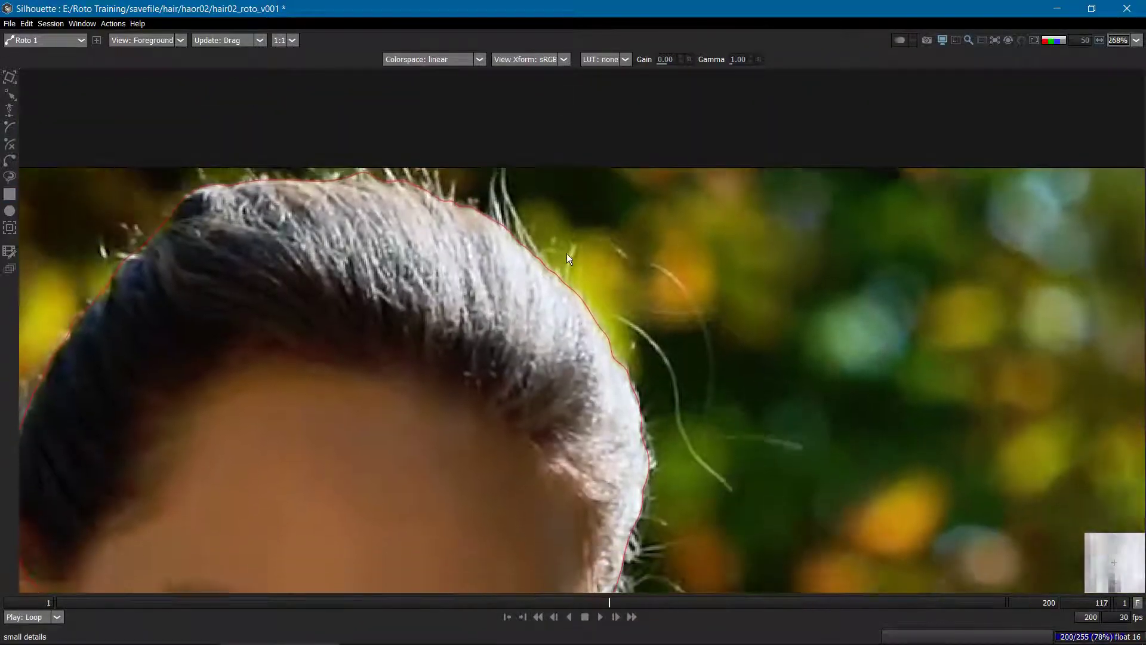
{"action": "left_click_drag", "start_coordinate": [567, 253], "coordinate": [48, 244]}
{"action": "left_click_drag", "start_coordinate": [453, 361], "coordinate": [554, 304]}
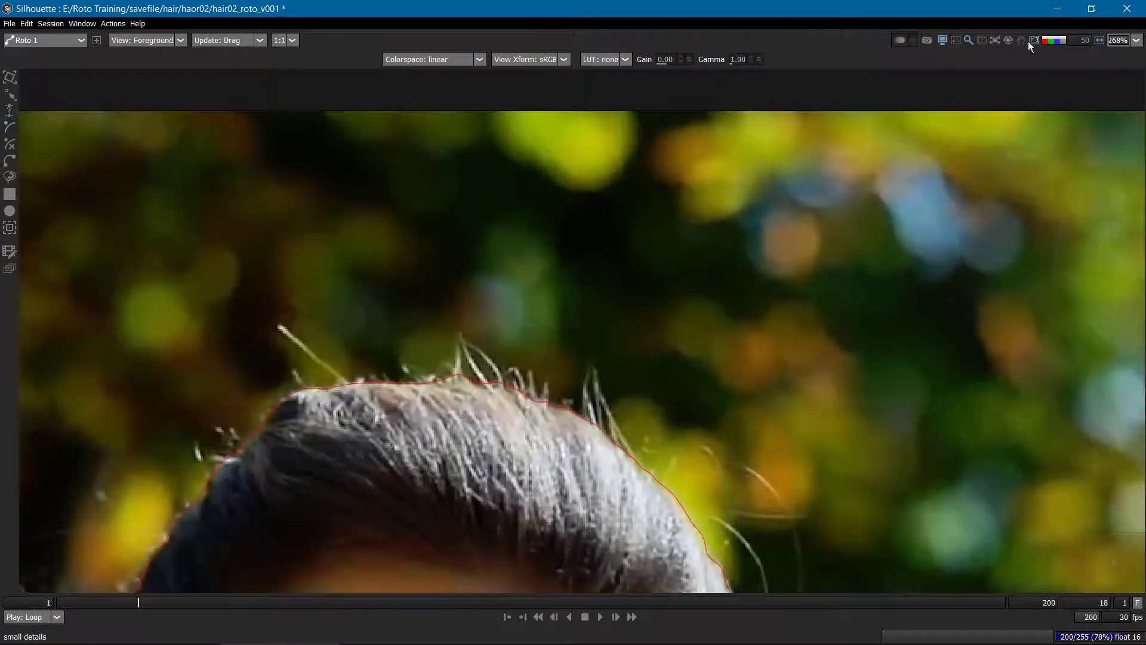
{"action": "left_click", "coordinate": [996, 39]}
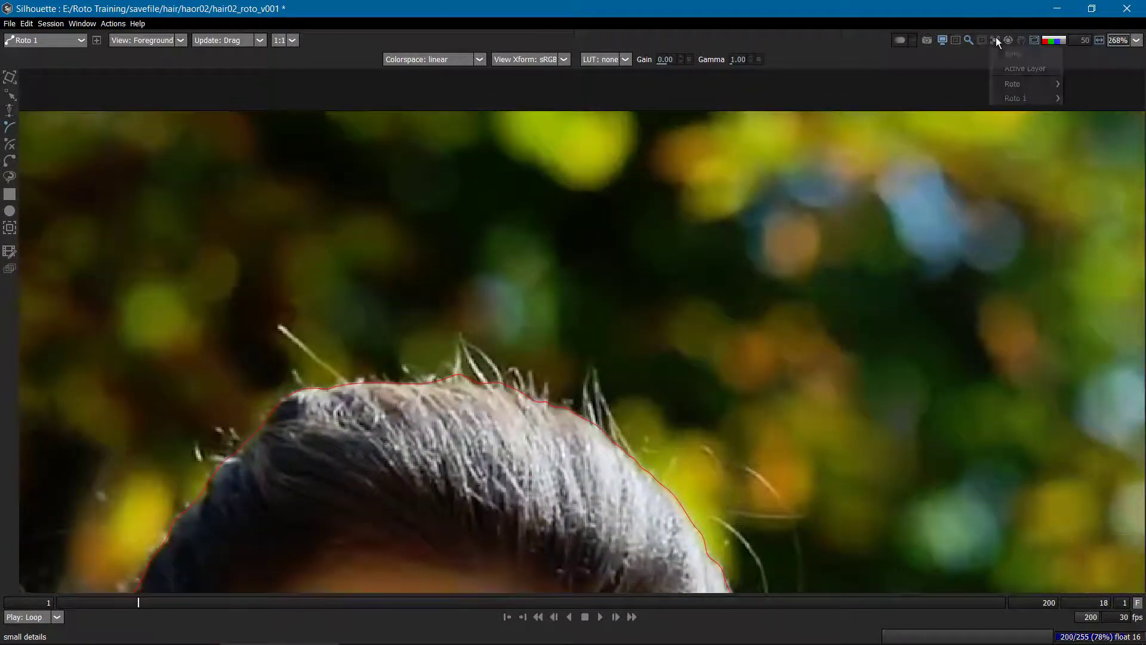
{"action": "left_click", "coordinate": [1005, 67]}
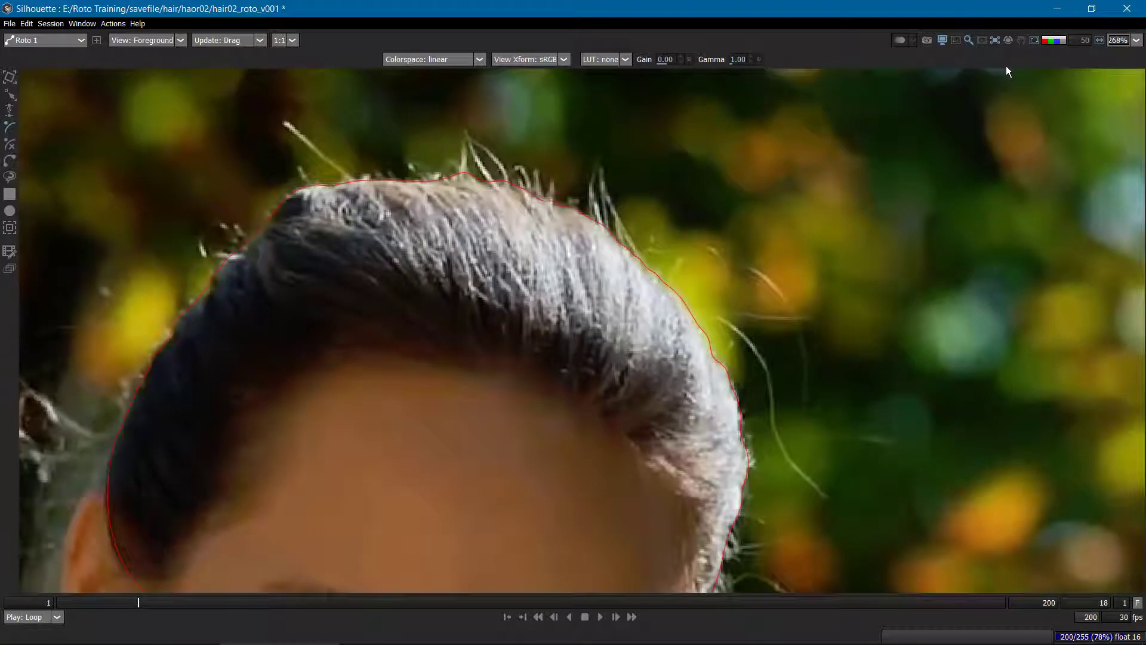
{"action": "key", "text": "F2"}
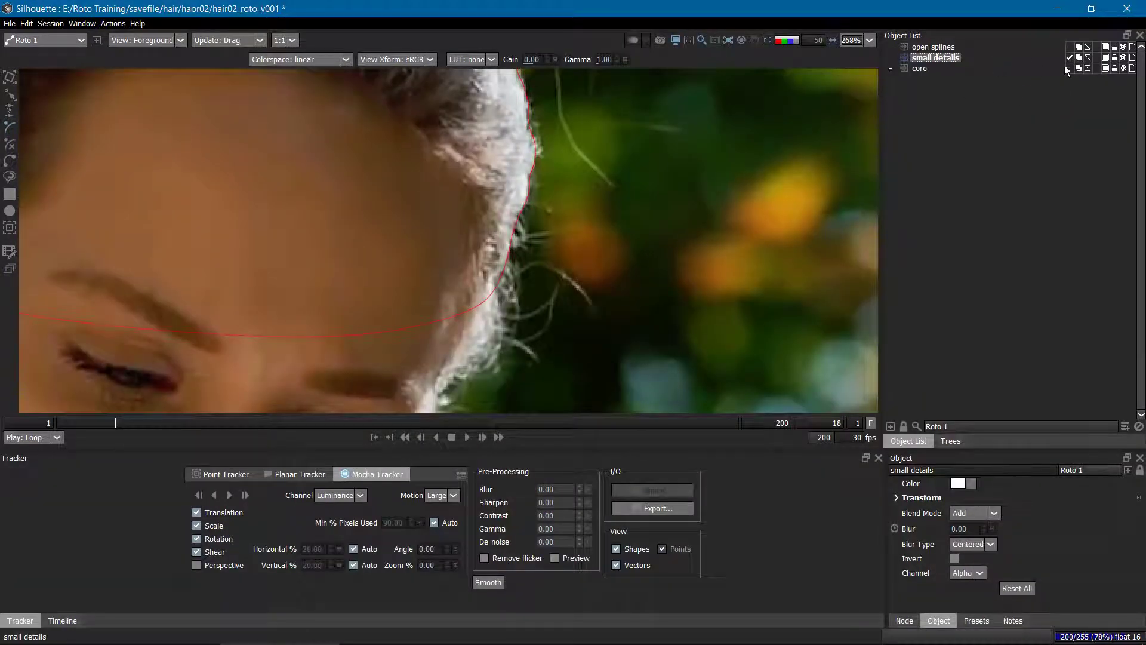
{"action": "key", "text": "grave"}
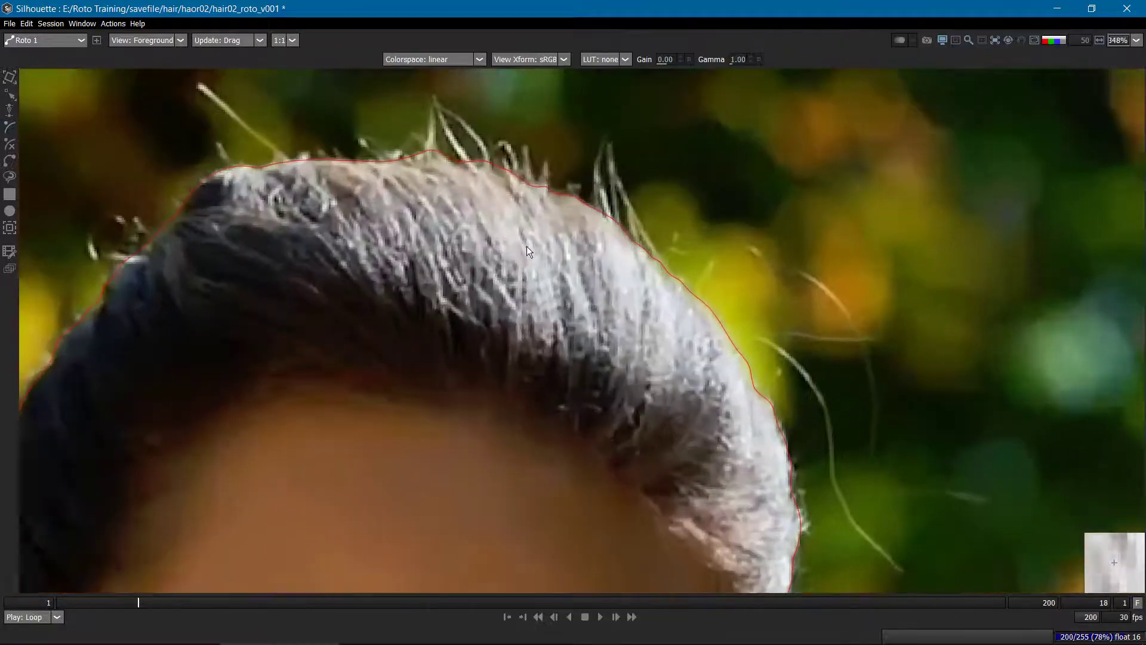
Draw a narrow closed B-spline around the thin upright stray hair right of the crown on frame 26.
{"action": "scroll", "coordinate": [527, 242], "scroll_direction": "up", "scroll_amount": 2}
{"action": "left_click_drag", "start_coordinate": [614, 221], "coordinate": [610, 231]}
{"action": "key", "text": "l"}
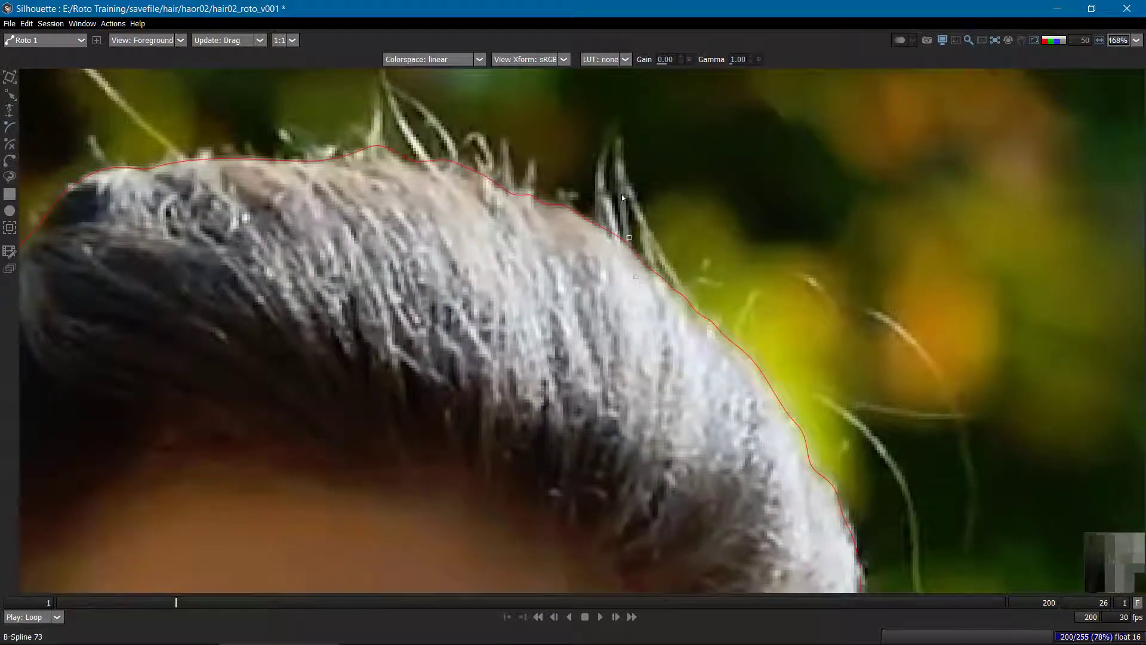
{"action": "left_click_drag", "start_coordinate": [621, 194], "coordinate": [623, 194]}
{"action": "left_click", "coordinate": [620, 137]}
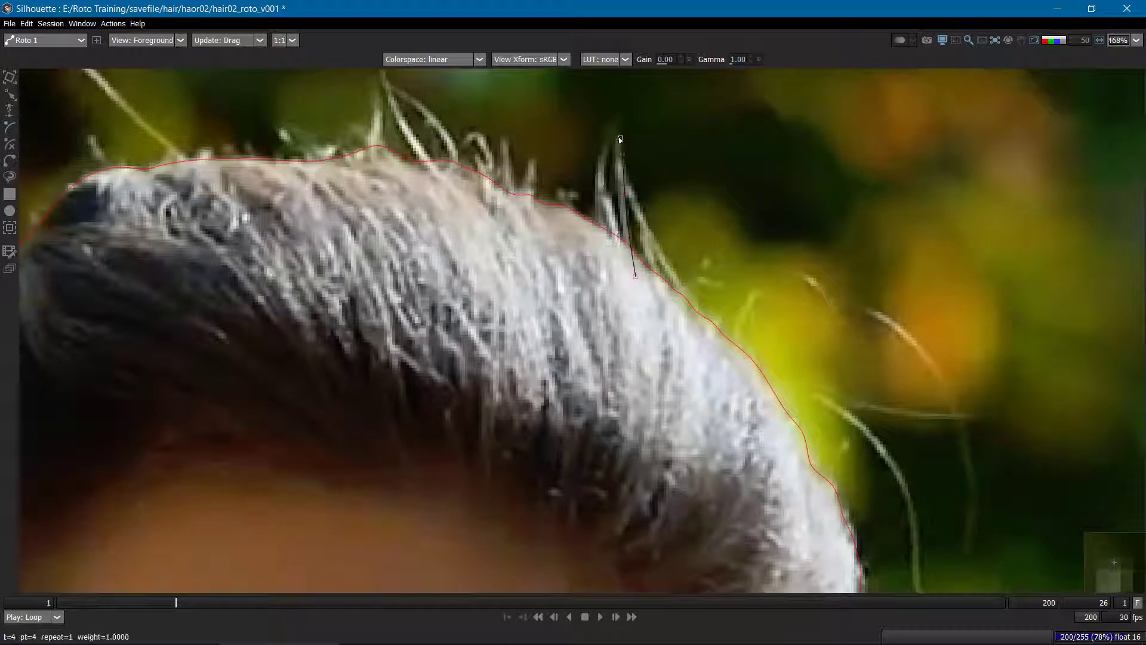
{"action": "left_click", "coordinate": [615, 139]}
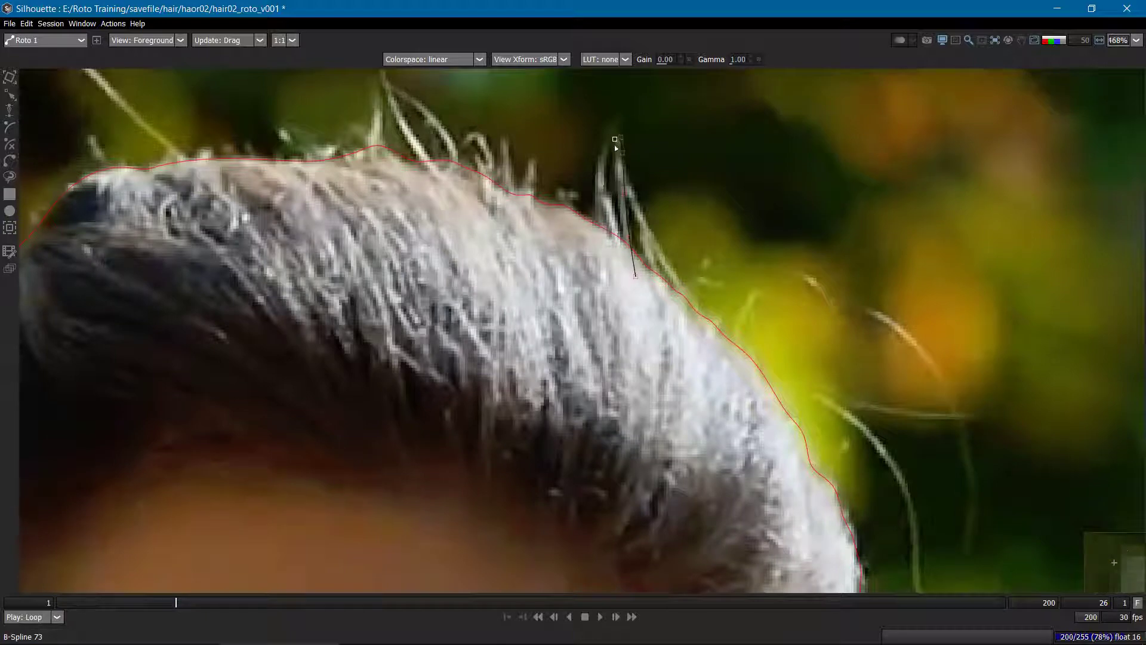
{"action": "left_click", "coordinate": [620, 212]}
{"action": "left_click", "coordinate": [623, 240]}
{"action": "left_click", "coordinate": [629, 282]}
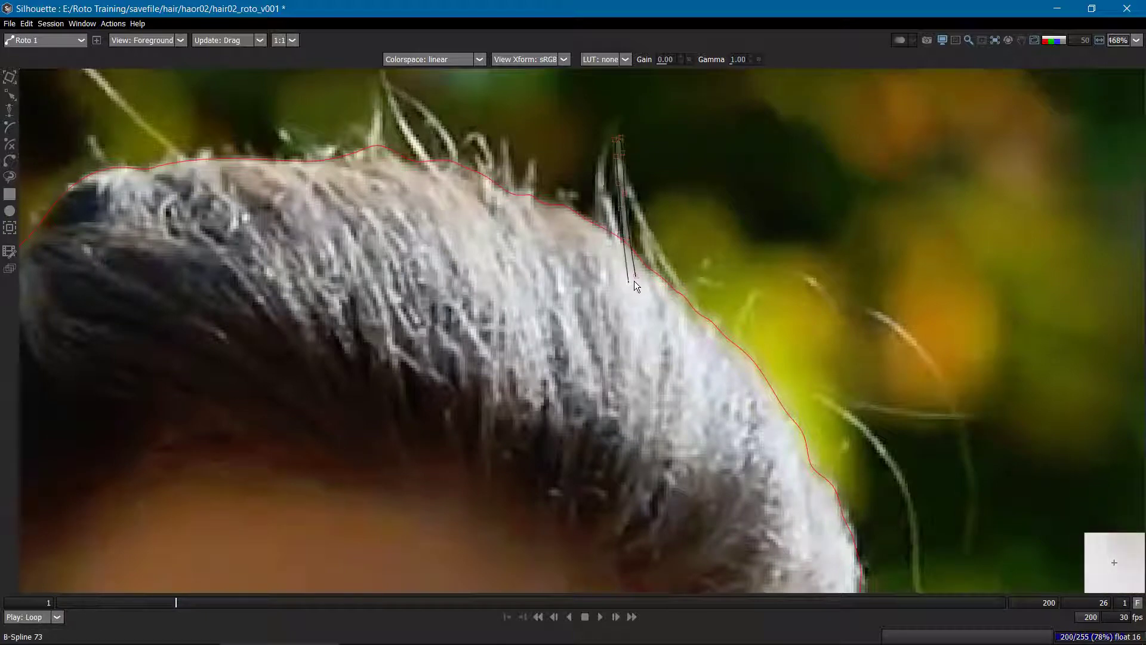
{"action": "left_click", "coordinate": [635, 277]}
Keyframe the upper points of the new stray-hair spline to follow the hair from frame 26 through frame 41.
{"action": "left_click_drag", "start_coordinate": [750, 127], "coordinate": [582, 377]}
{"action": "key", "text": "x"}
{"action": "key", "text": "x"}
{"action": "key", "text": "x"}
{"action": "key", "text": "x"}
{"action": "key", "text": "x"}
{"action": "key", "text": "x"}
{"action": "key", "text": "x"}
{"action": "key", "text": "x"}
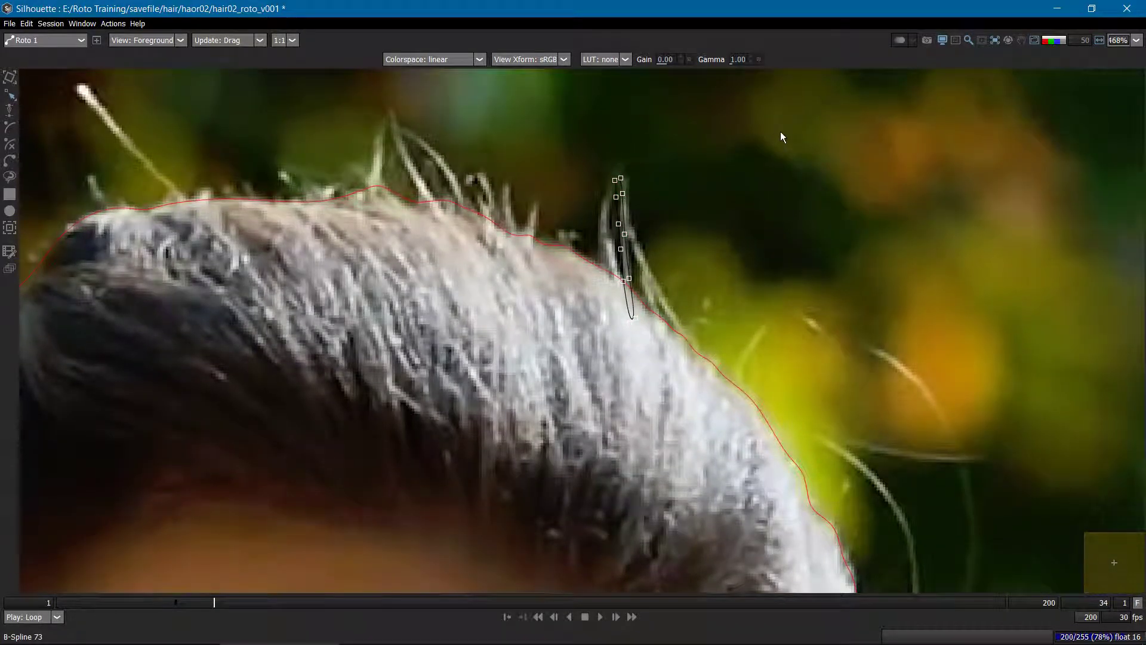
{"action": "left_click_drag", "start_coordinate": [759, 129], "coordinate": [561, 264]}
{"action": "key", "text": "Right"}
{"action": "key", "text": "Right"}
{"action": "key", "text": "x"}
{"action": "key", "text": "x"}
{"action": "key", "text": "x"}
{"action": "key", "text": "x"}
{"action": "key", "text": "x"}
{"action": "key", "text": "x"}
{"action": "key", "text": "x"}
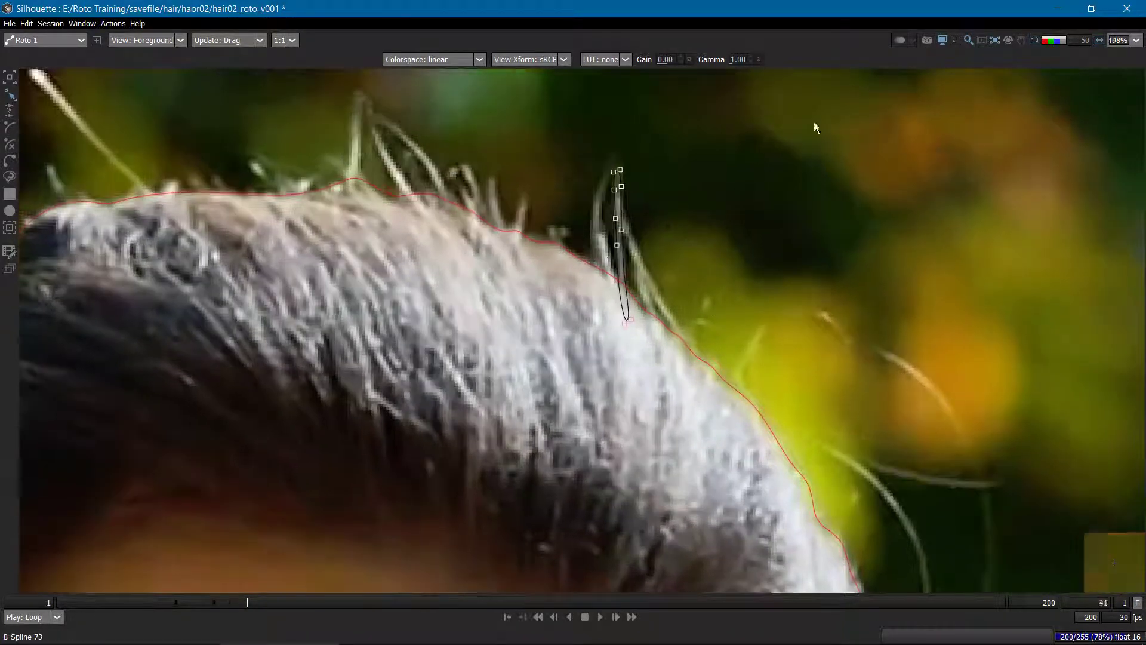
Continue rotating and adjusting the spline's upper points to match the moving hair through the frames beyond 73.
{"action": "key", "text": "x"}
{"action": "key", "text": "x"}
{"action": "key", "text": "x"}
{"action": "key", "text": "x"}
{"action": "key", "text": "x"}
{"action": "key", "text": "x"}
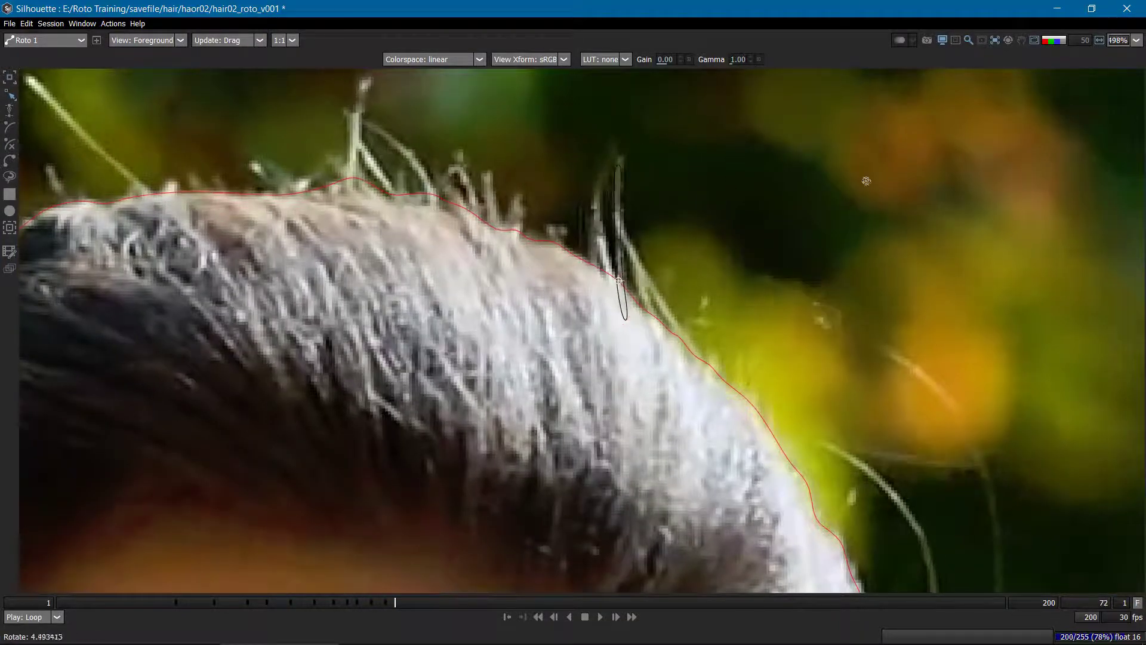
{"action": "scroll", "coordinate": [601, 208], "scroll_direction": "up", "scroll_amount": 3}
{"action": "scroll", "coordinate": [643, 317], "scroll_direction": "down", "scroll_amount": 2}
{"action": "key", "text": "x"}
{"action": "scroll", "coordinate": [650, 286], "scroll_direction": "up", "scroll_amount": 1}
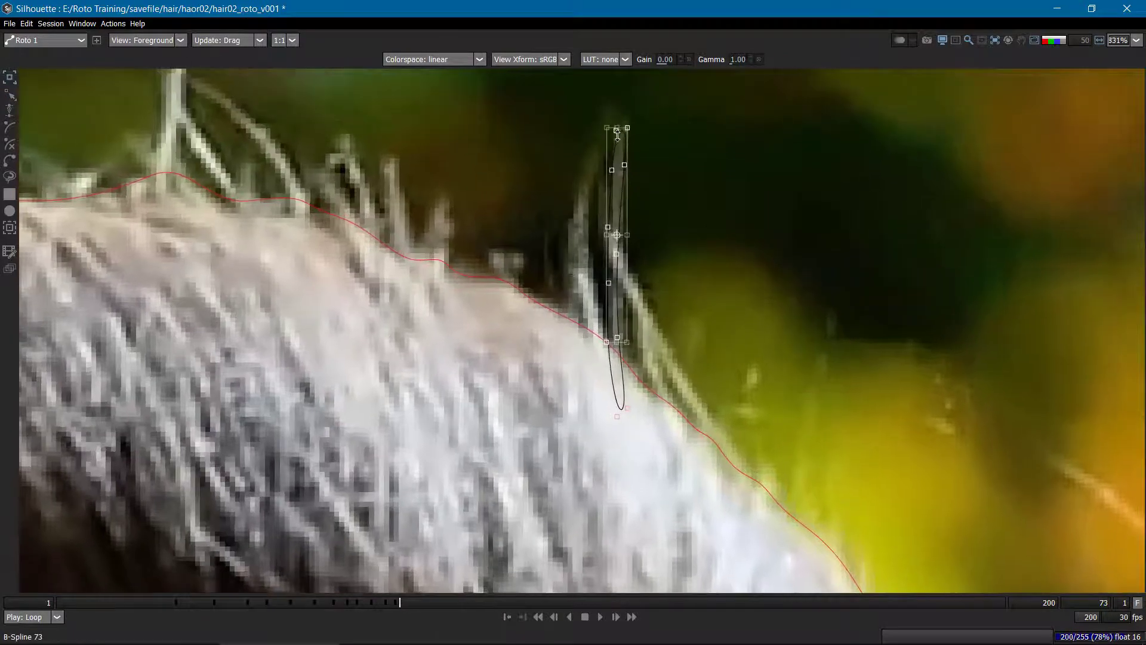
{"action": "key", "text": "x"}
{"action": "key", "text": "x"}
Review how closely the animated spline follows the upright stray hair at different frames along the clip.
{"action": "scroll", "coordinate": [725, 244], "scroll_direction": "down", "scroll_amount": 3}
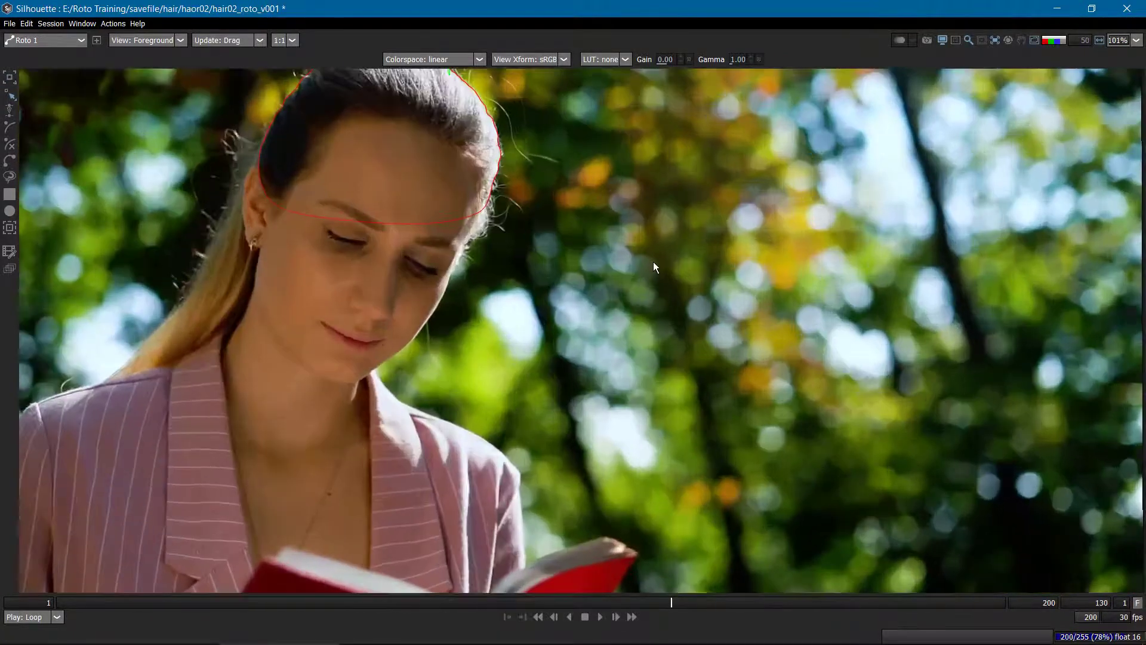
{"action": "scroll", "coordinate": [525, 188], "scroll_direction": "up", "scroll_amount": 5}
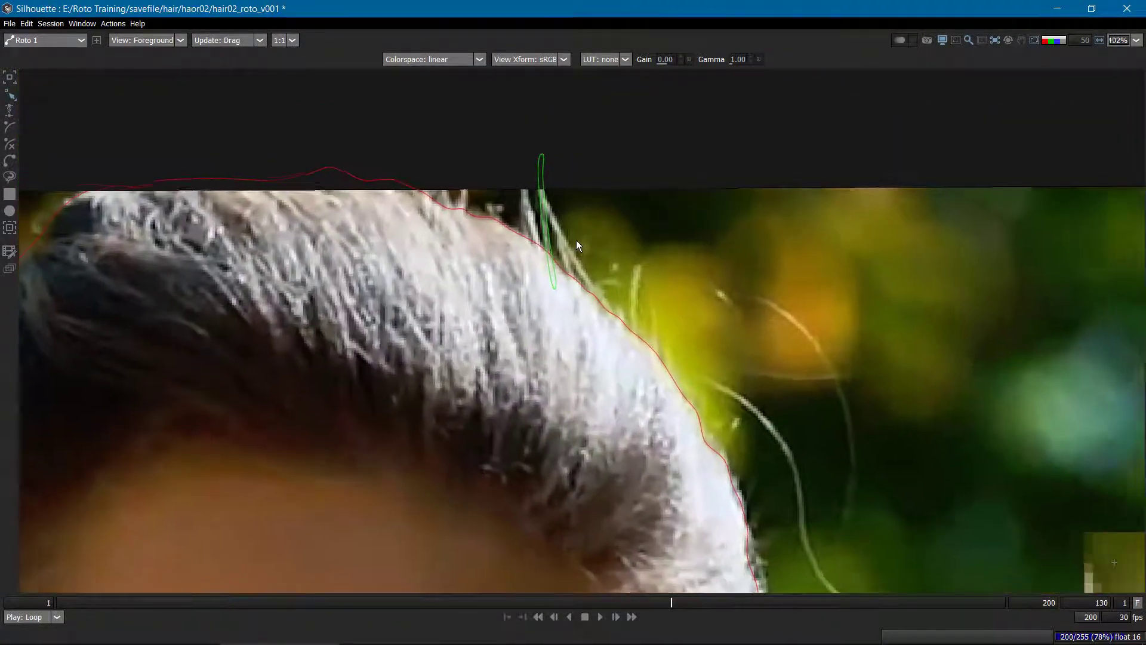
{"action": "scroll", "coordinate": [589, 216], "scroll_direction": "up", "scroll_amount": 1}
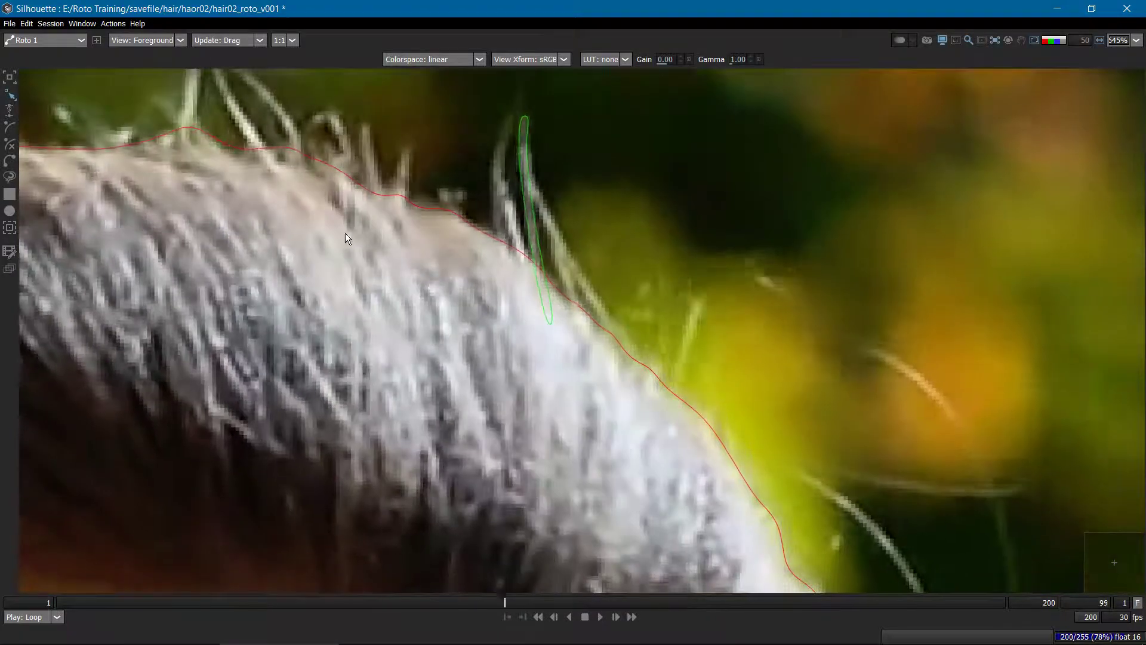
{"action": "scroll", "coordinate": [346, 256], "scroll_direction": "down", "scroll_amount": 2}
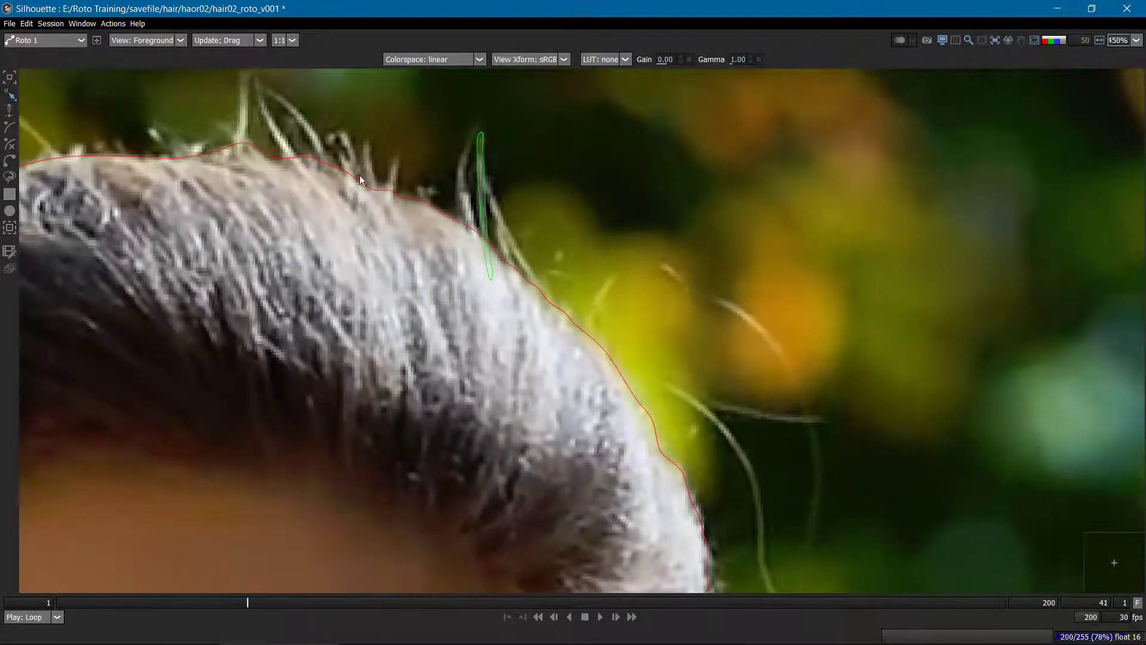
{"action": "scroll", "coordinate": [425, 197], "scroll_direction": "down", "scroll_amount": 2}
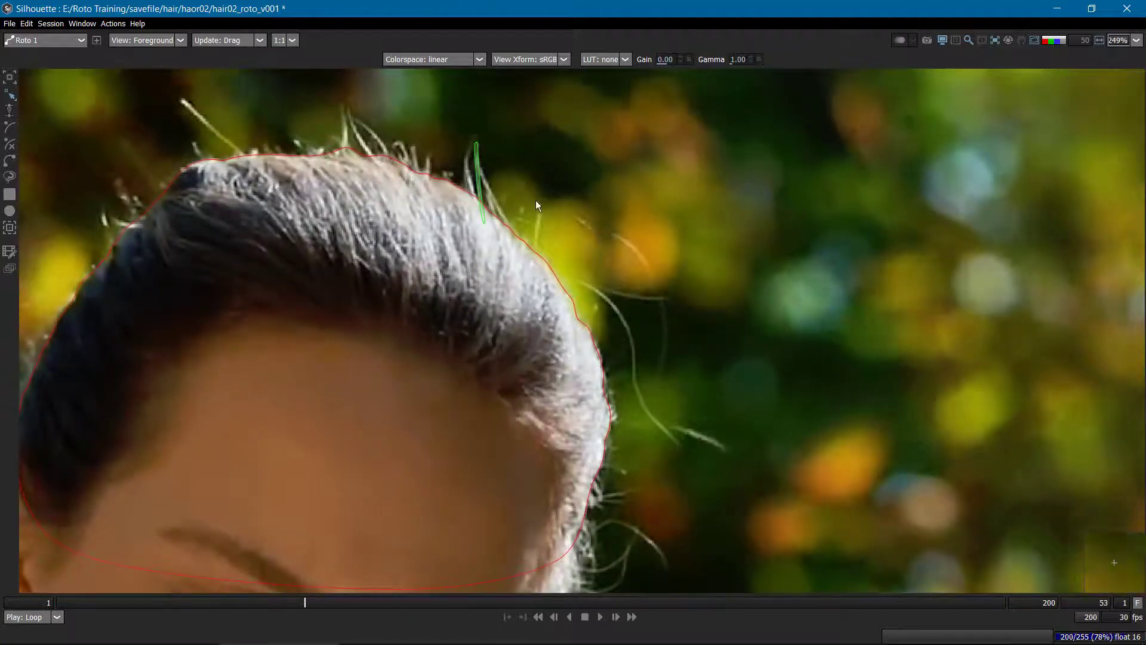
{"action": "scroll", "coordinate": [466, 250], "scroll_direction": "up", "scroll_amount": 1}
Select all points of the stray-hair spline on frame 43, try transforming them, and undo the change.
{"action": "left_click", "coordinate": [464, 236]}
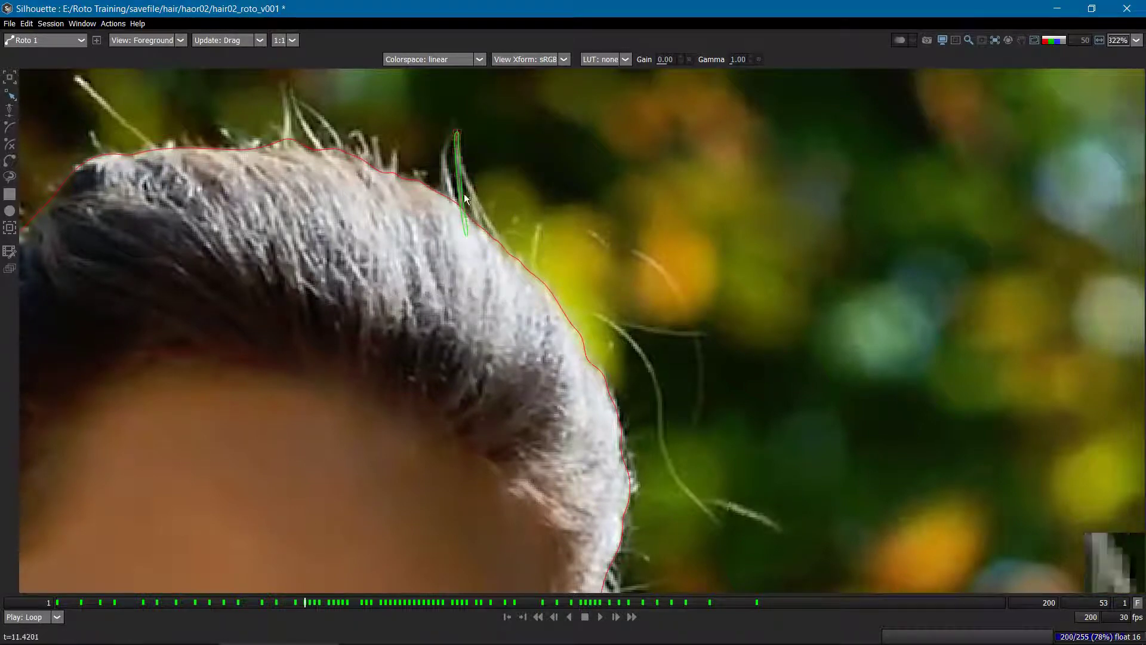
{"action": "left_click_drag", "start_coordinate": [506, 117], "coordinate": [412, 211]}
{"action": "left_click_drag", "start_coordinate": [586, 155], "coordinate": [504, 168]}
{"action": "left_click", "coordinate": [414, 290]}
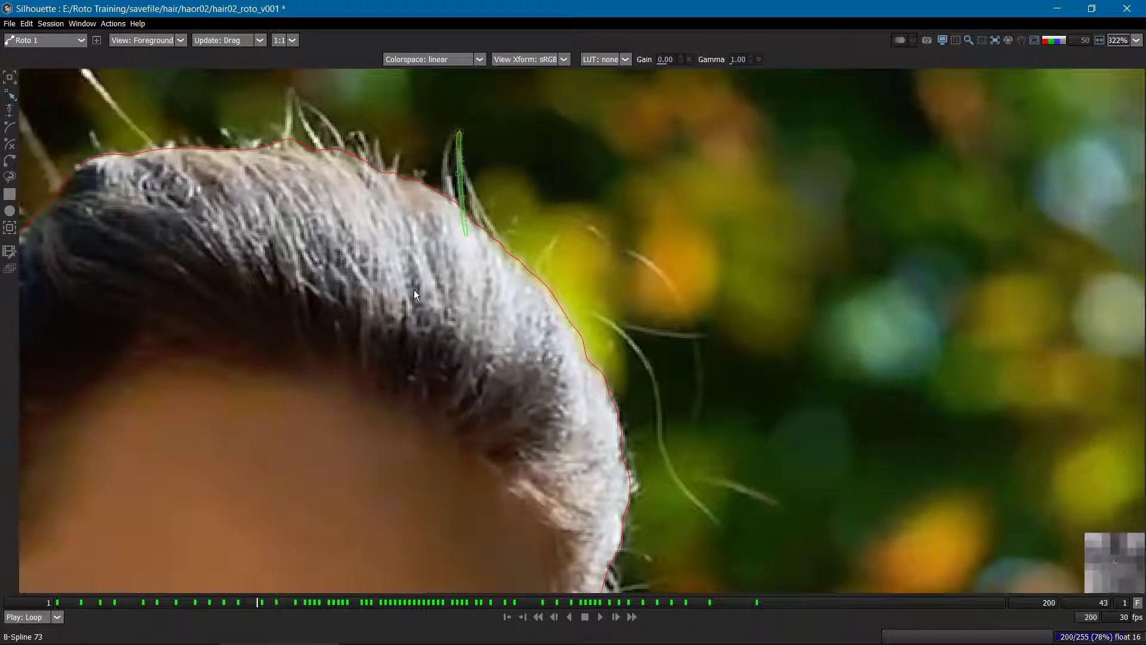
{"action": "scroll", "coordinate": [477, 251], "scroll_direction": "up", "scroll_amount": 2}
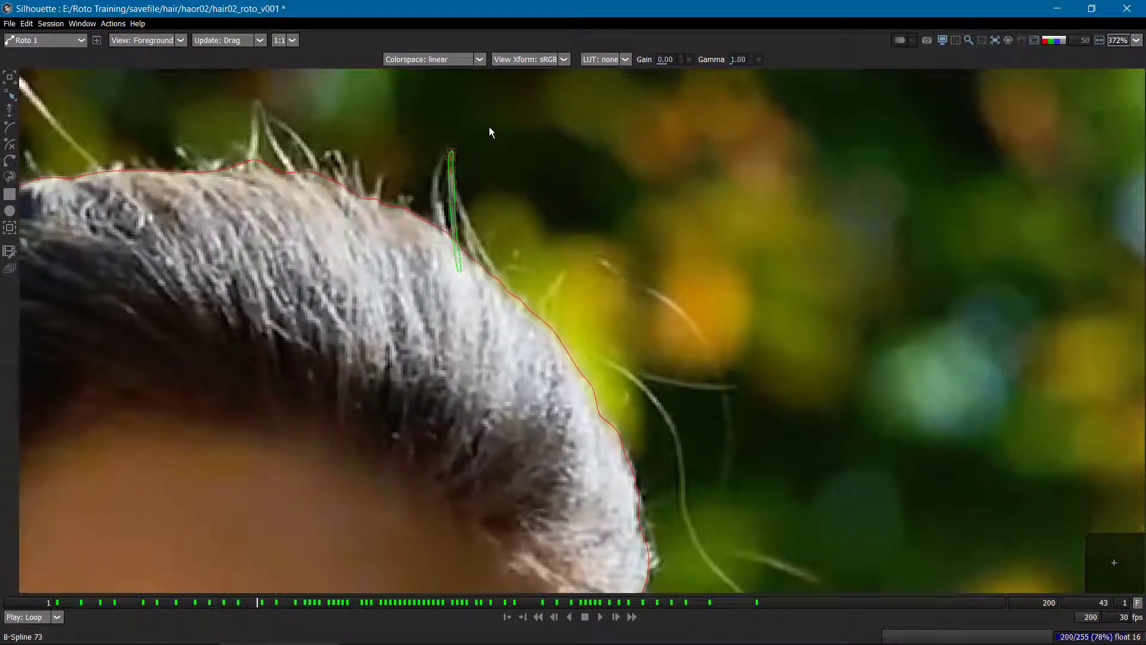
{"action": "left_click_drag", "start_coordinate": [489, 127], "coordinate": [420, 234]}
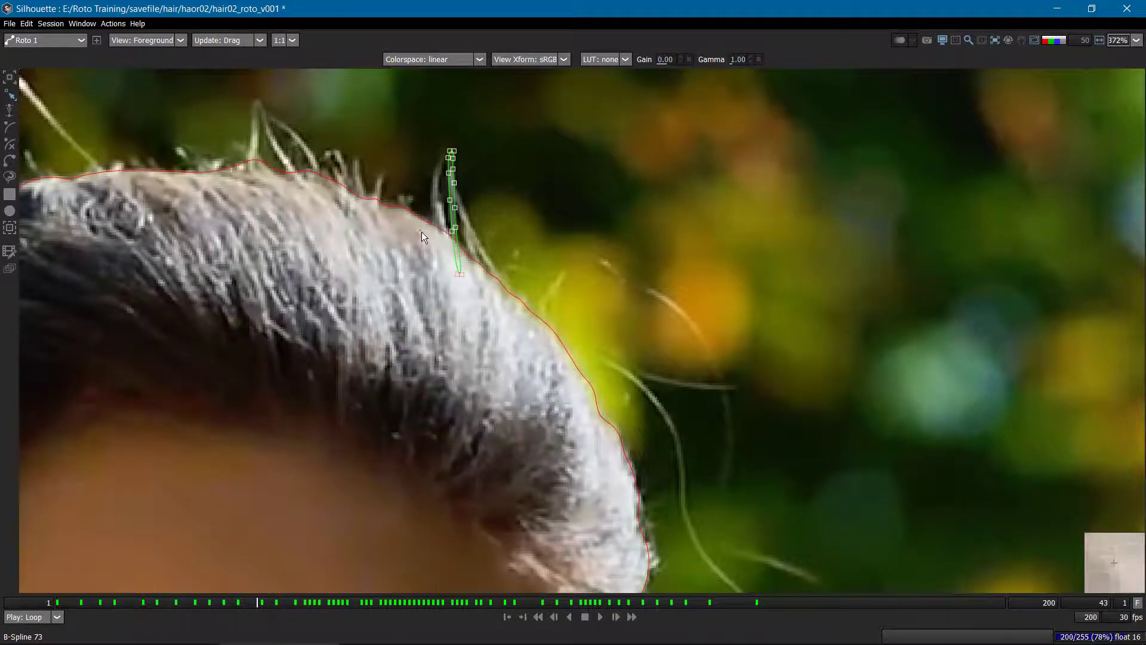
{"action": "key", "text": "t"}
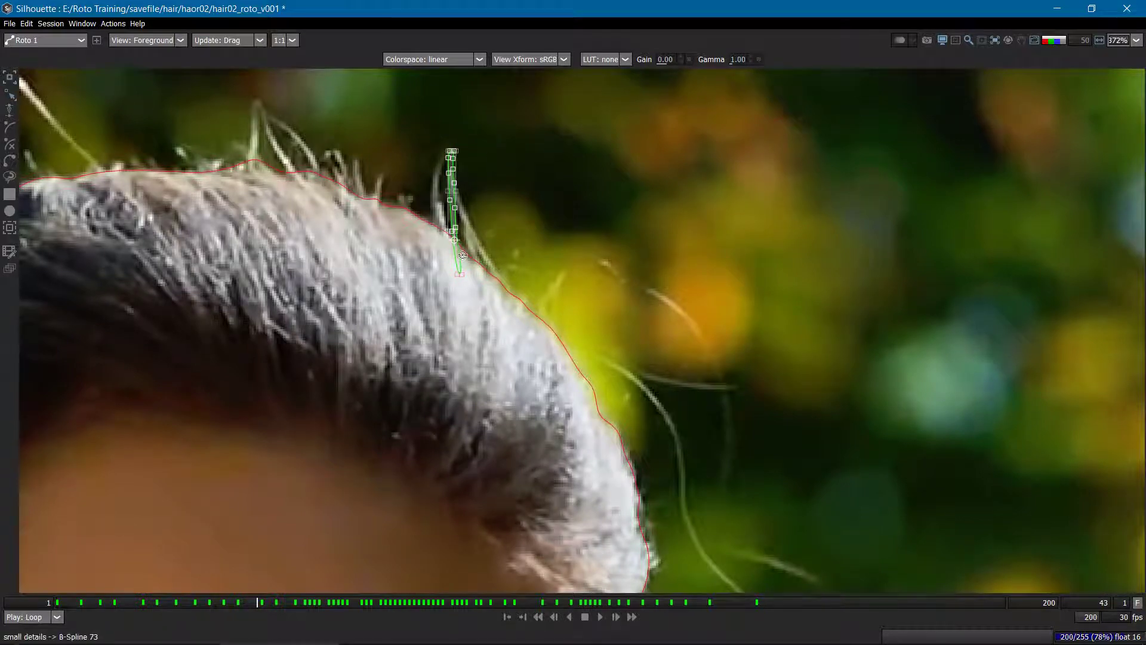
{"action": "left_click_drag", "start_coordinate": [491, 132], "coordinate": [710, 308]}
{"action": "key", "text": "ctrl+z"}
{"action": "left_click", "coordinate": [531, 187]}
{"action": "scroll", "coordinate": [490, 200], "scroll_direction": "down", "scroll_amount": 1}
{"action": "scroll", "coordinate": [500, 222], "scroll_direction": "up", "scroll_amount": 1}
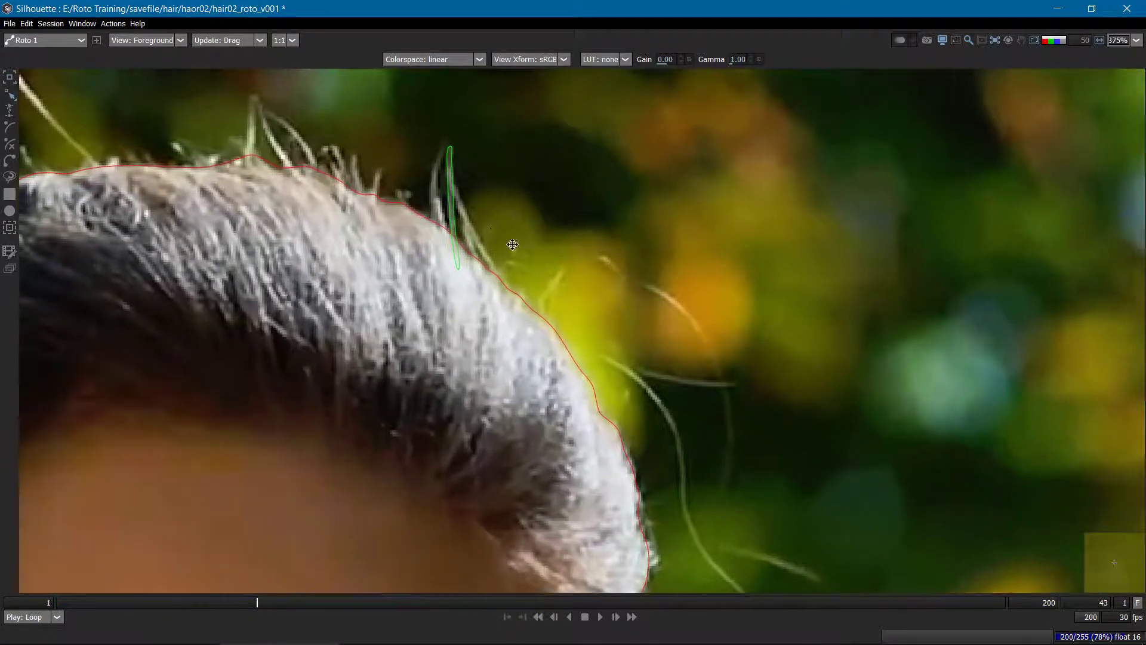
Examine the remaining stray hairs around both sides of the head on frame 43.
{"action": "left_click_drag", "start_coordinate": [508, 231], "coordinate": [552, 265]}
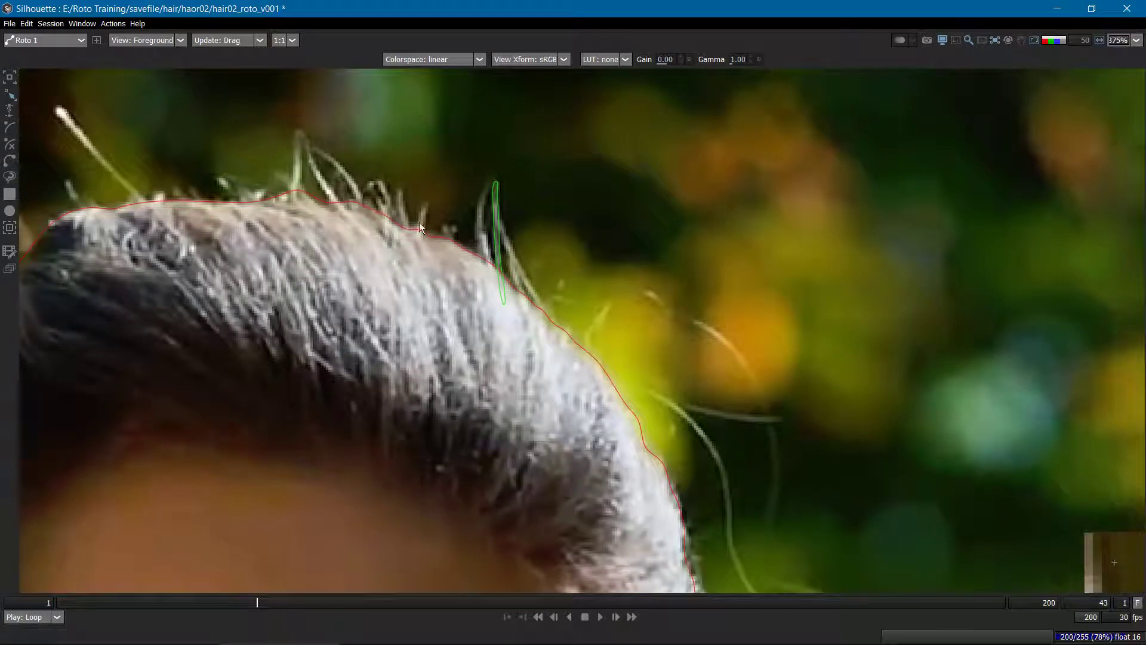
{"action": "scroll", "coordinate": [495, 240], "scroll_direction": "down", "scroll_amount": 5}
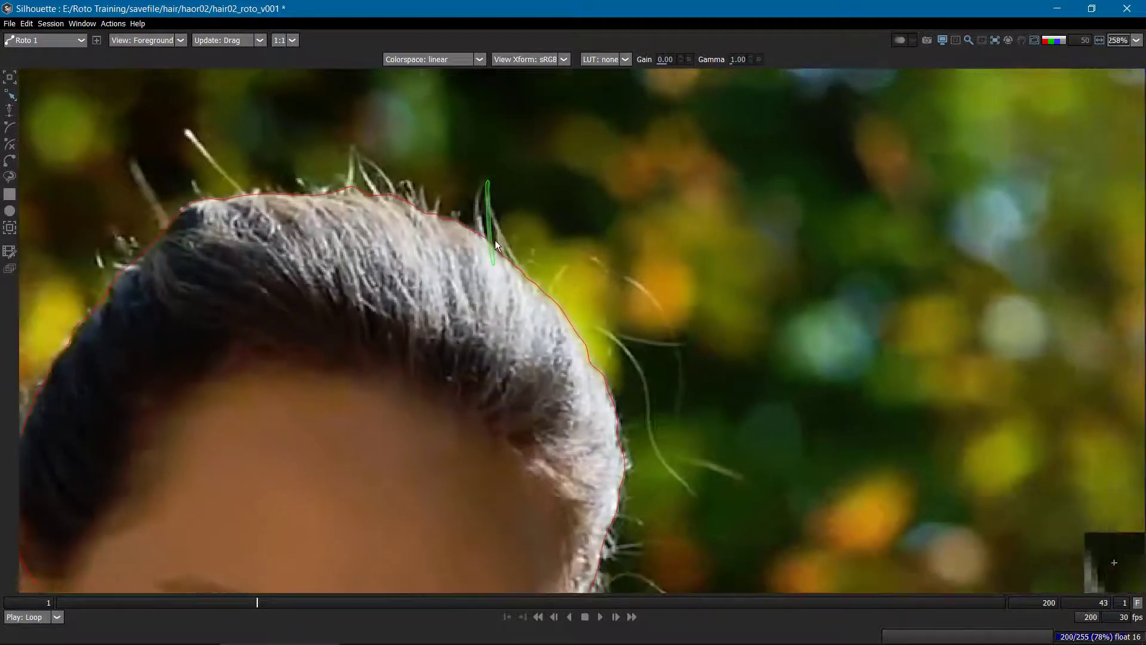
{"action": "left_click", "coordinate": [486, 213]}
{"action": "left_click_drag", "start_coordinate": [543, 136], "coordinate": [392, 251]}
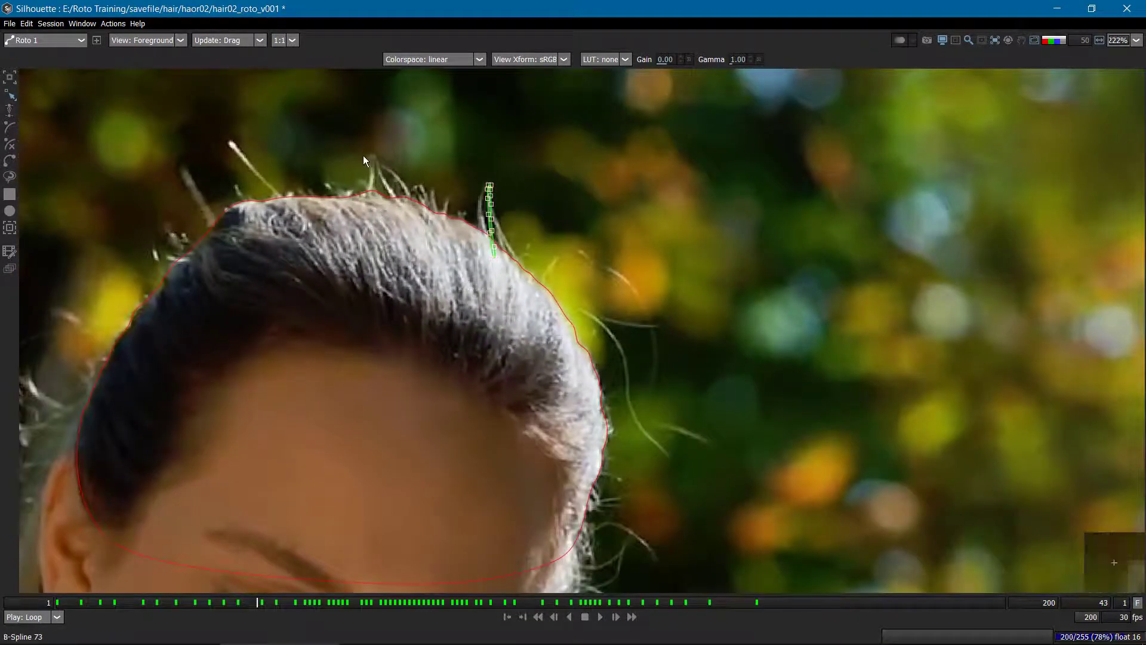
{"action": "left_click", "coordinate": [605, 221]}
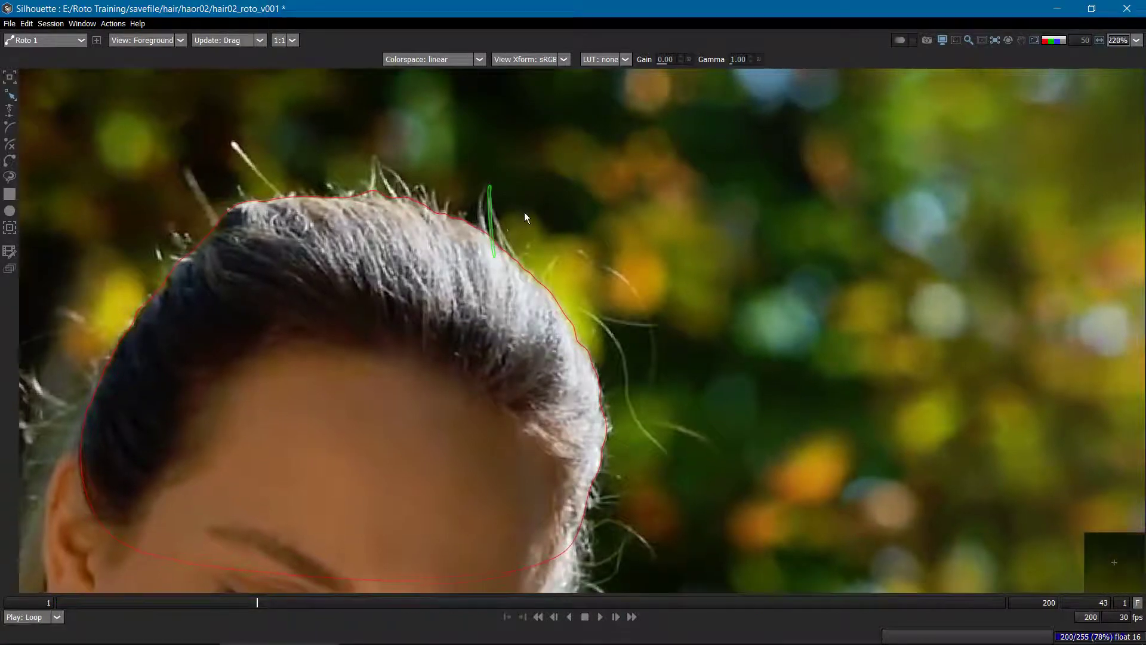
{"action": "scroll", "coordinate": [520, 214], "scroll_direction": "up", "scroll_amount": 2}
{"action": "scroll", "coordinate": [573, 176], "scroll_direction": "down", "scroll_amount": 2}
{"action": "left_click_drag", "start_coordinate": [577, 328], "coordinate": [584, 191]}
{"action": "scroll", "coordinate": [583, 191], "scroll_direction": "down", "scroll_amount": 1}
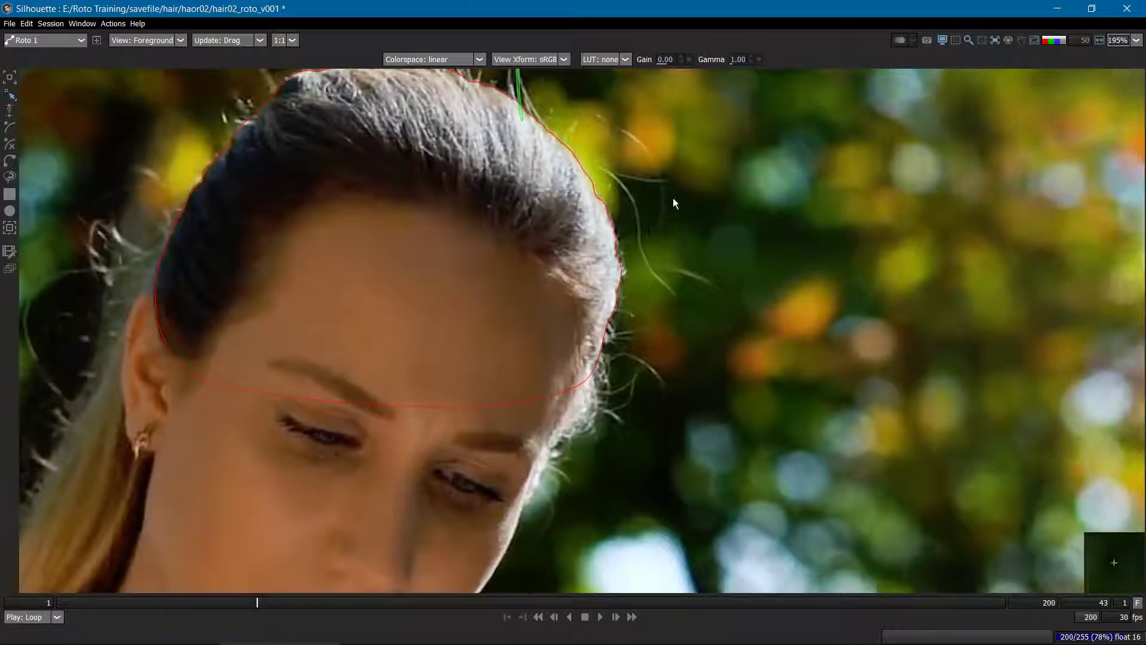
{"action": "left_click_drag", "start_coordinate": [604, 309], "coordinate": [600, 229]}
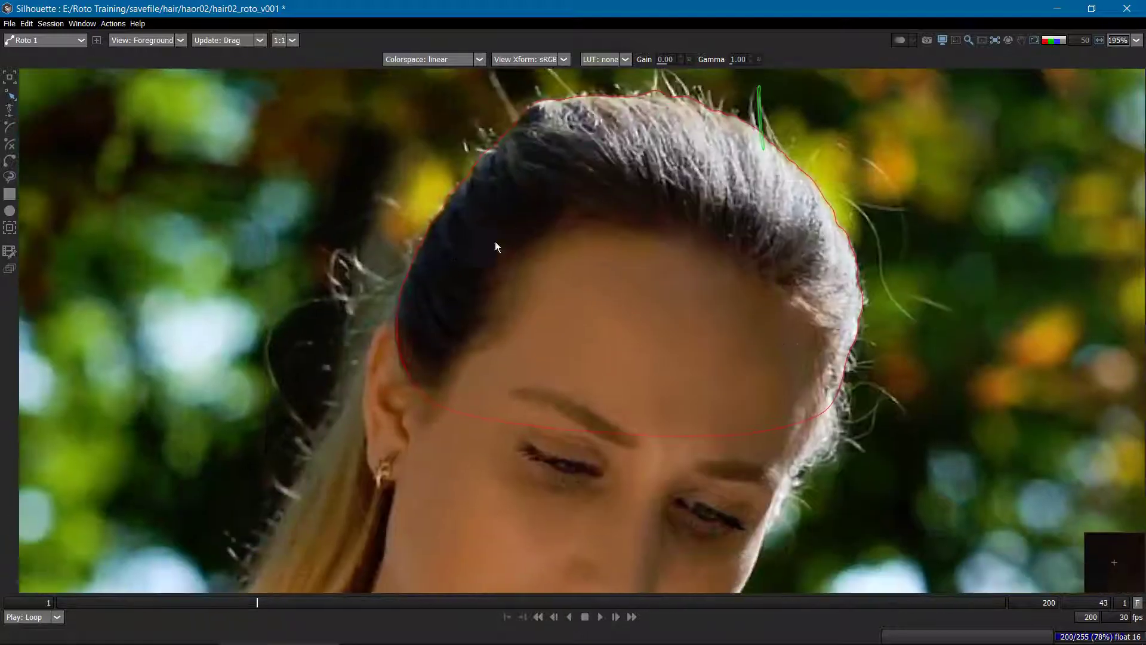
{"action": "scroll", "coordinate": [596, 257], "scroll_direction": "down", "scroll_amount": 1}
{"action": "left_click_drag", "start_coordinate": [698, 227], "coordinate": [617, 255]}
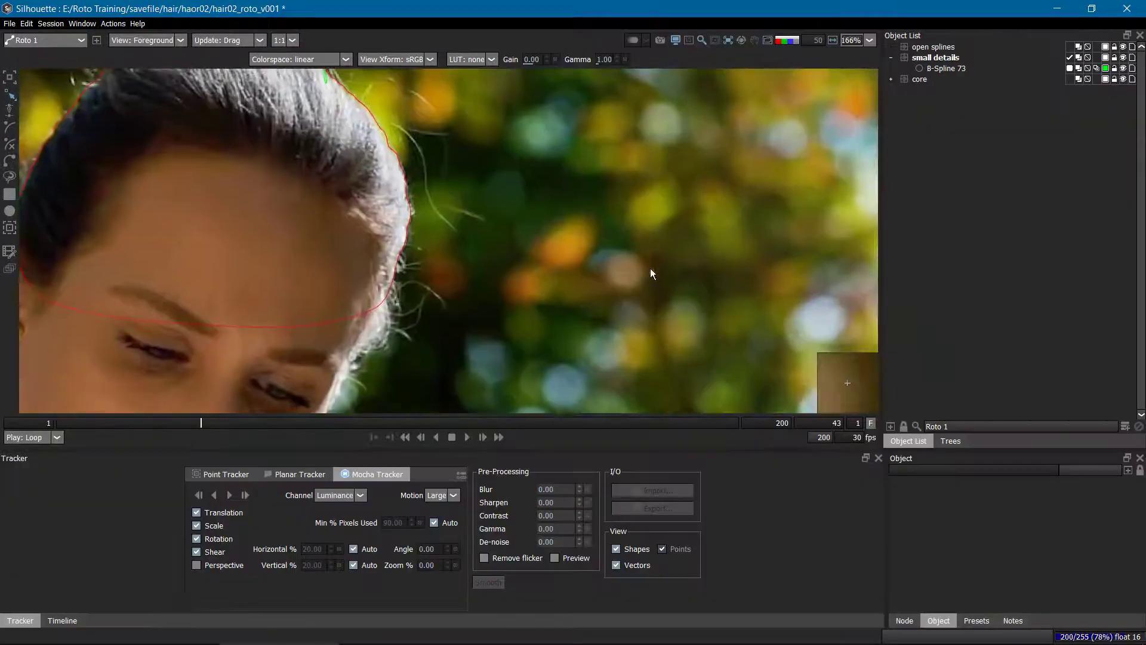
Collapse the small details layer, make open splines active, and show the long curved stray hair full size on frame 130.
{"action": "left_click", "coordinate": [889, 58]}
{"action": "left_click", "coordinate": [935, 48]}
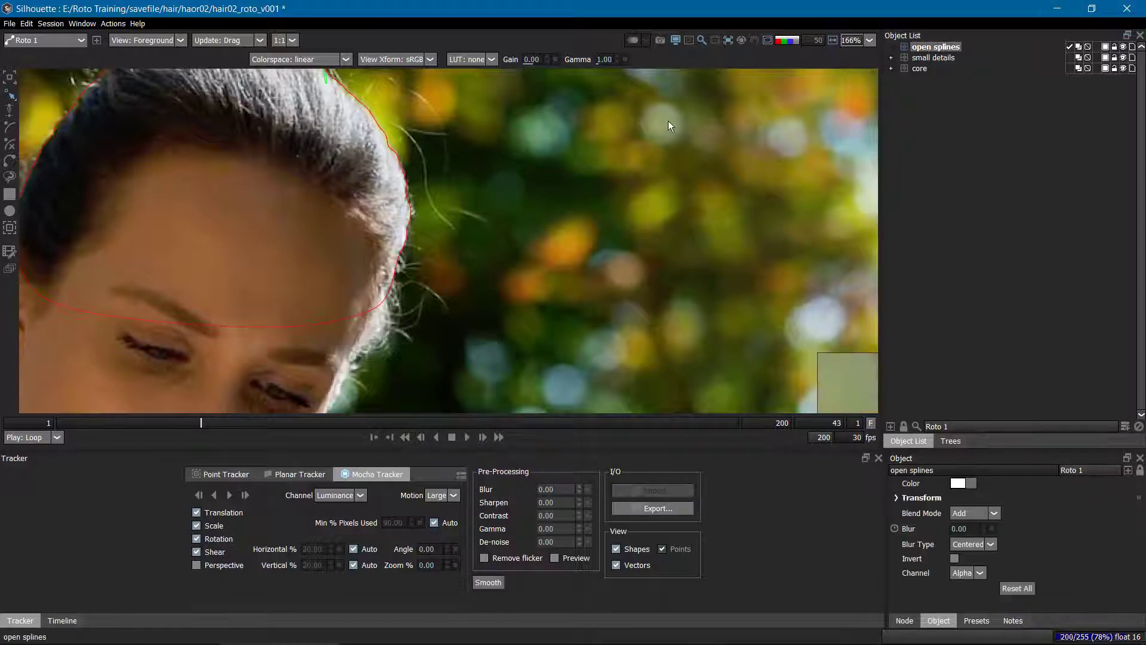
{"action": "key", "text": "grave"}
{"action": "scroll", "coordinate": [593, 161], "scroll_direction": "up", "scroll_amount": 6}
{"action": "left_click_drag", "start_coordinate": [551, 473], "coordinate": [561, 292]}
{"action": "scroll", "coordinate": [573, 278], "scroll_direction": "up", "scroll_amount": 1}
{"action": "left_click_drag", "start_coordinate": [625, 245], "coordinate": [1129, 237]}
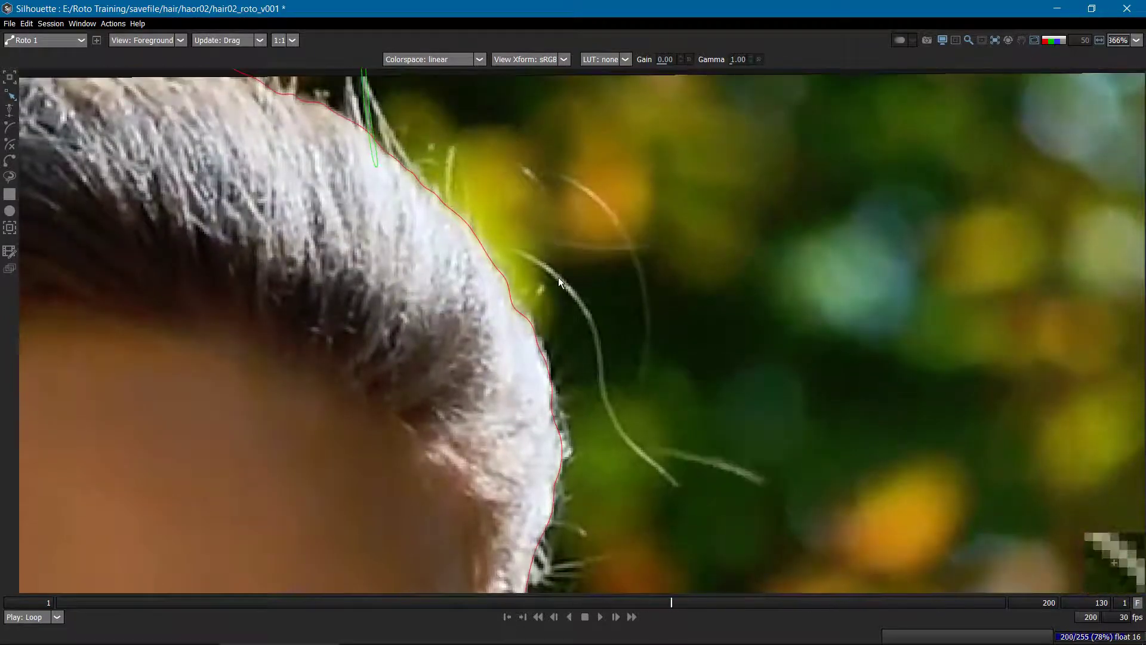
{"action": "scroll", "coordinate": [561, 205], "scroll_direction": "up", "scroll_amount": 1}
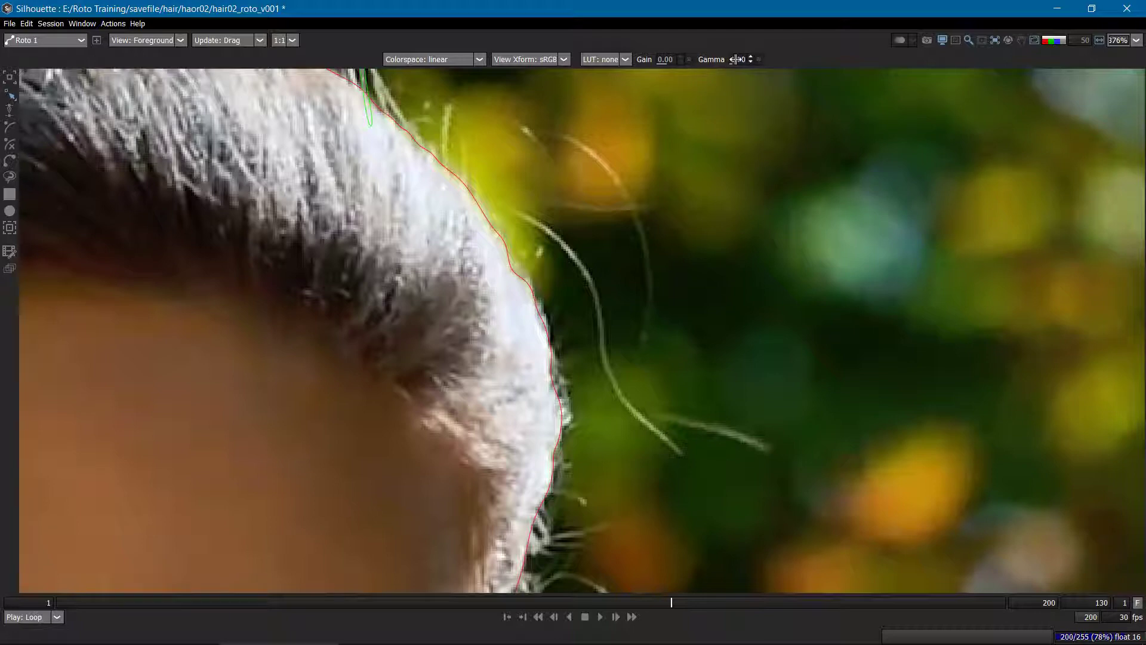
Try a viewer gamma of 0.20 and a gain of -4.41 to check the hair's contrast, and reset both.
{"action": "left_click_drag", "start_coordinate": [738, 60], "coordinate": [714, 61]}
{"action": "left_click", "coordinate": [714, 59]}
{"action": "left_click", "coordinate": [716, 61]}
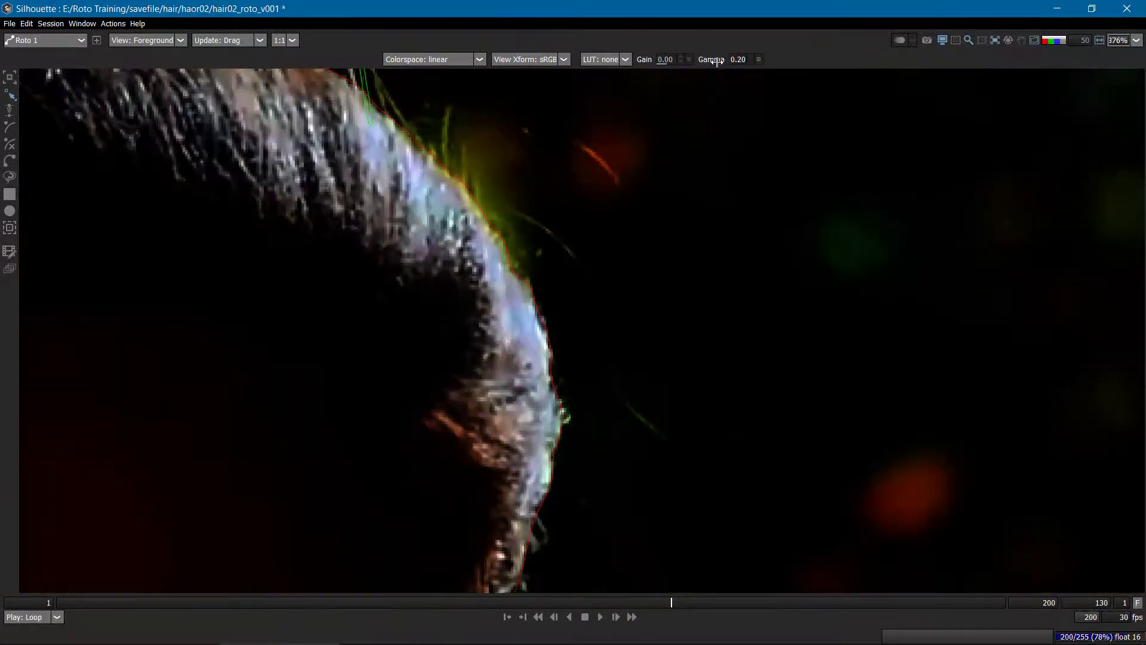
{"action": "left_click", "coordinate": [758, 60]}
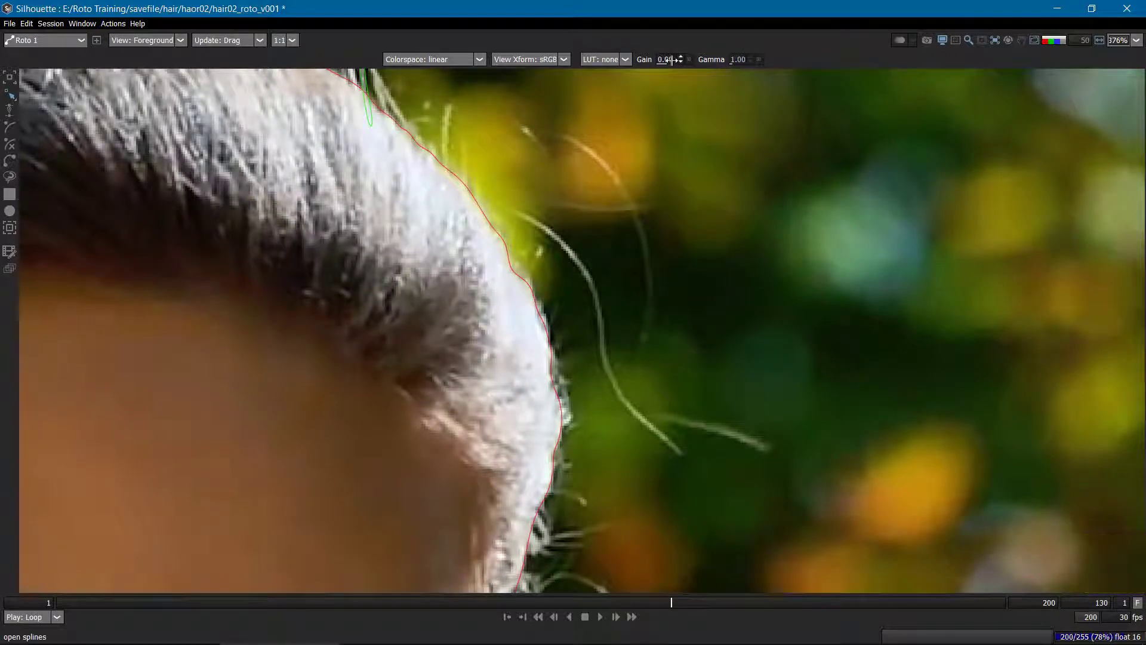
{"action": "left_click_drag", "start_coordinate": [672, 60], "coordinate": [632, 62]}
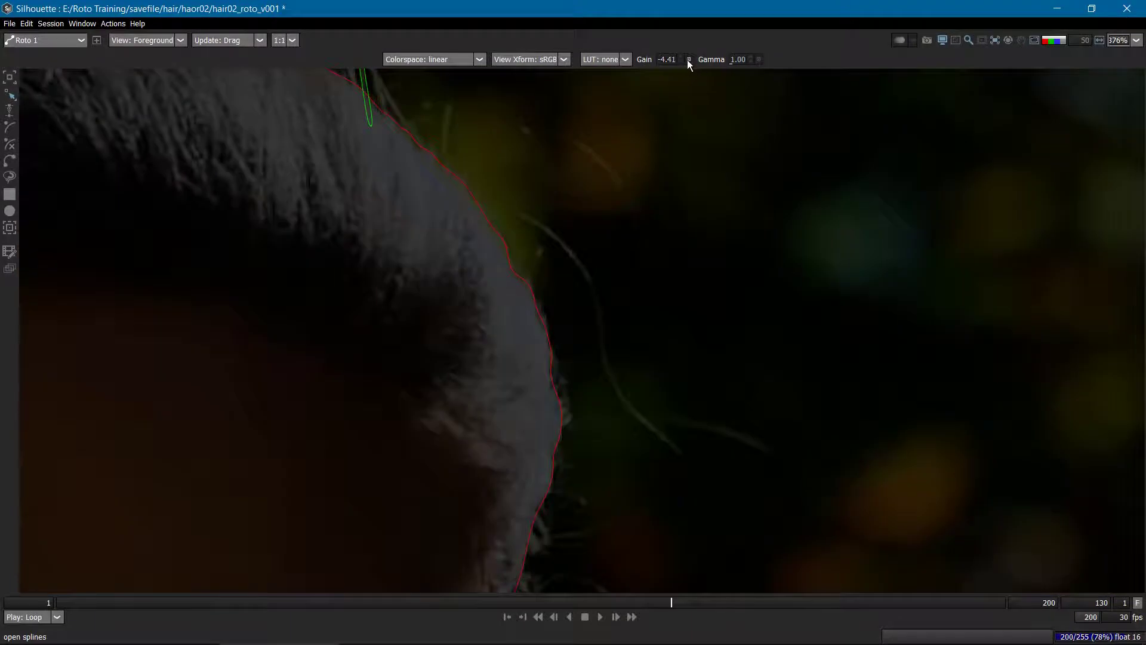
{"action": "left_click", "coordinate": [688, 60]}
{"action": "mouse_move", "coordinate": [739, 61]}
{"action": "left_mouse_down"}
{"action": "mouse_move", "coordinate": [760, 60]}
{"action": "mouse_move", "coordinate": [731, 62]}
{"action": "left_mouse_up"}
{"action": "left_click", "coordinate": [758, 59]}
{"action": "left_click", "coordinate": [758, 59]}
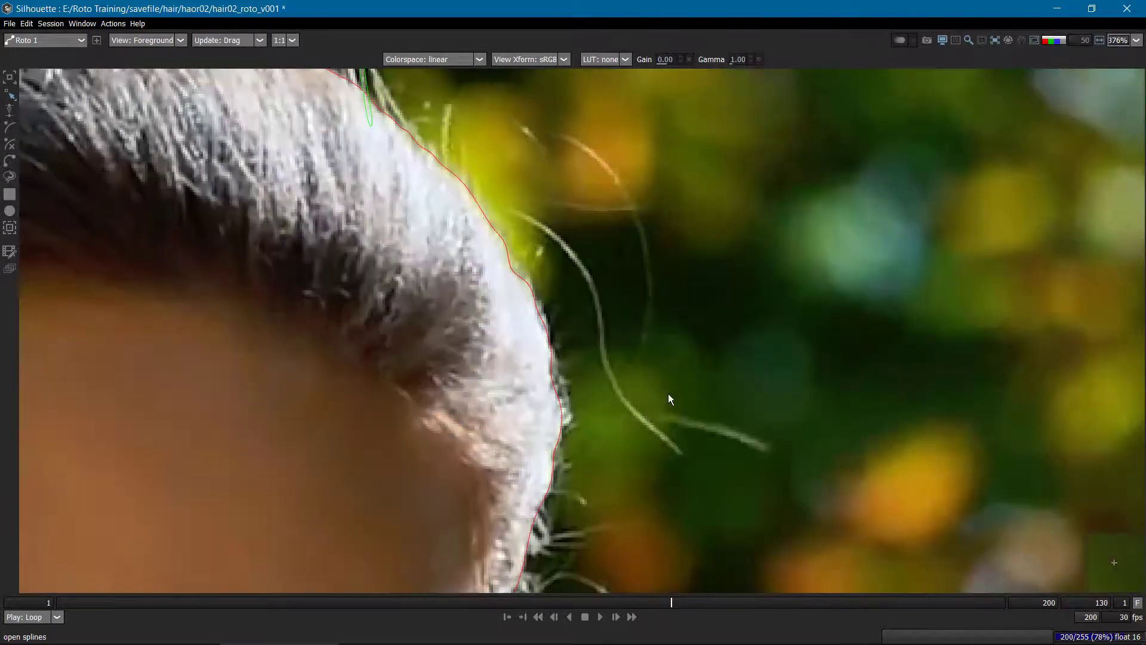
Draw an open B-spline along the long curved stray hair on frame 130, from its tip into the hair mass, and fine-tune its upper points.
{"action": "scroll", "coordinate": [683, 453], "scroll_direction": "up", "scroll_amount": 1}
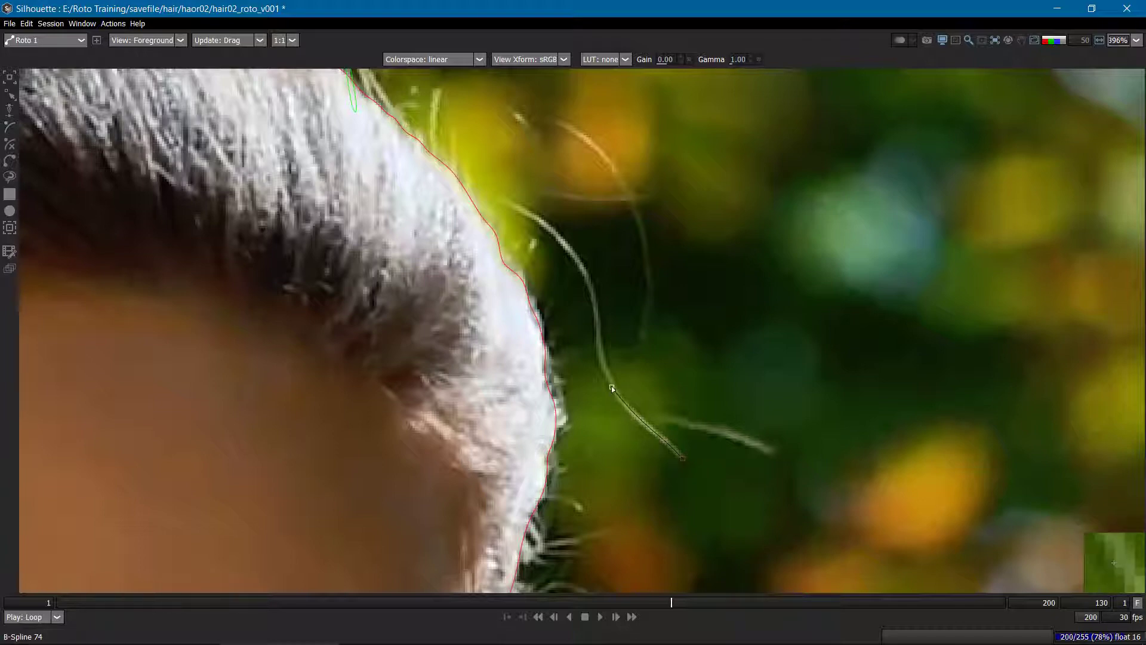
{"action": "left_click", "coordinate": [598, 347]}
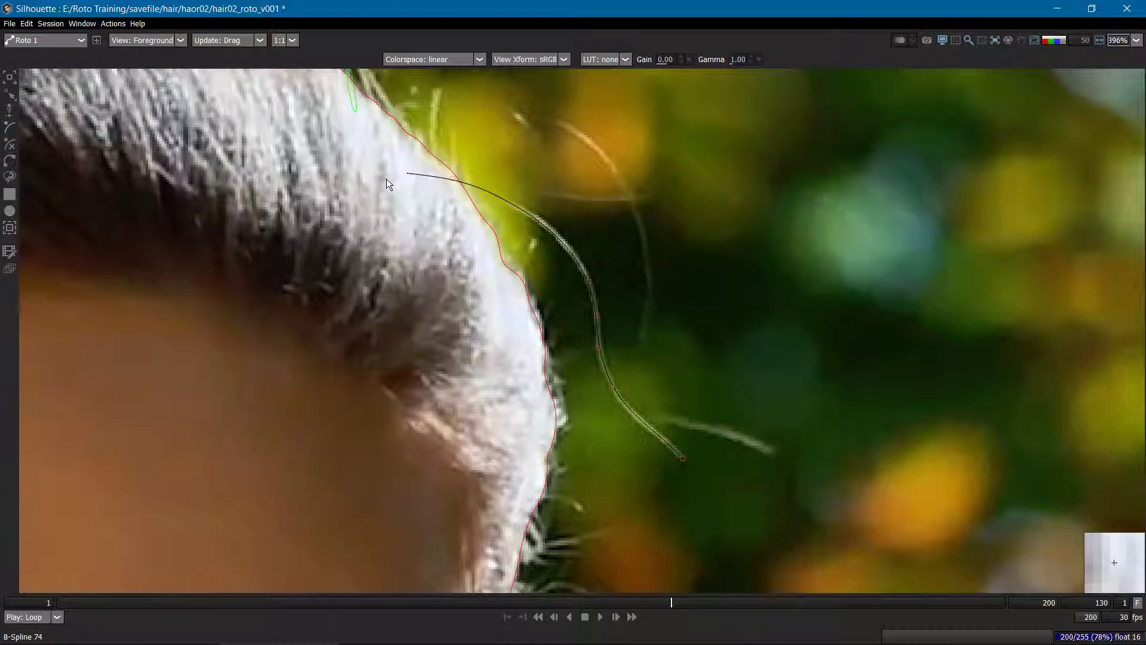
{"action": "left_click", "coordinate": [367, 172]}
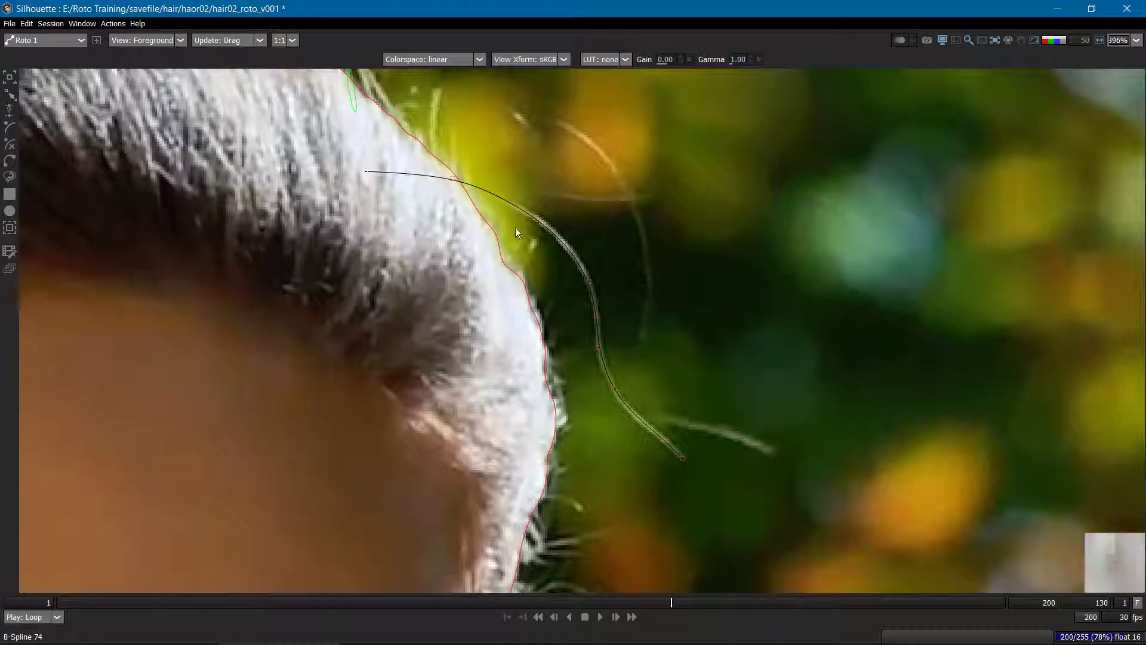
{"action": "left_click_drag", "start_coordinate": [646, 175], "coordinate": [509, 283]}
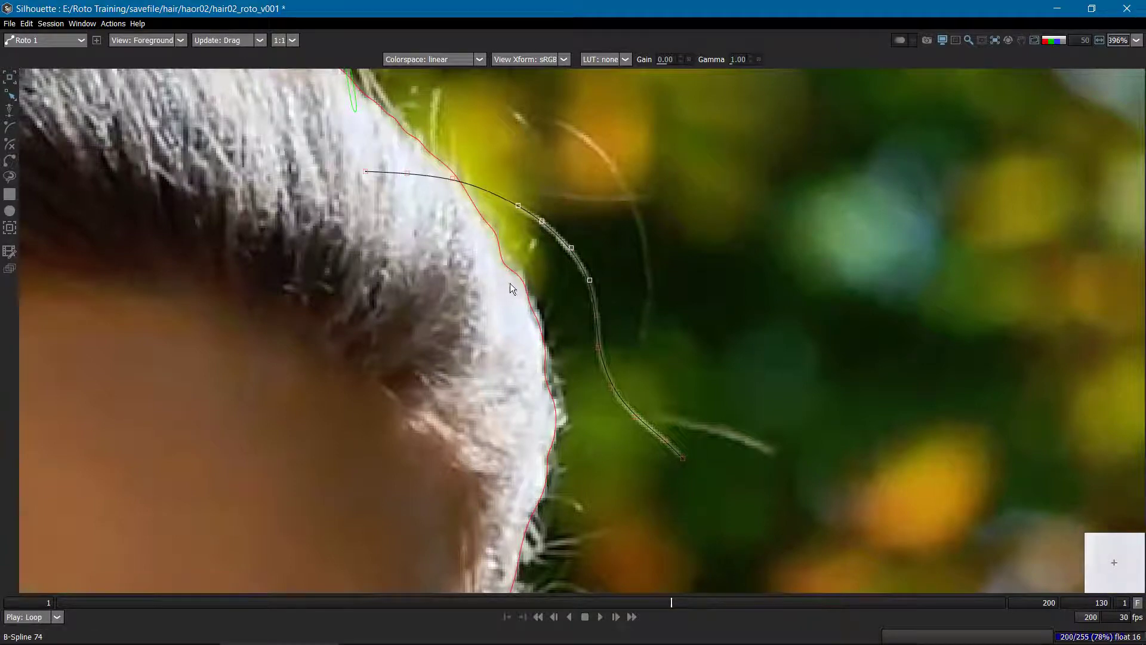
{"action": "left_click_drag", "start_coordinate": [698, 219], "coordinate": [700, 292]}
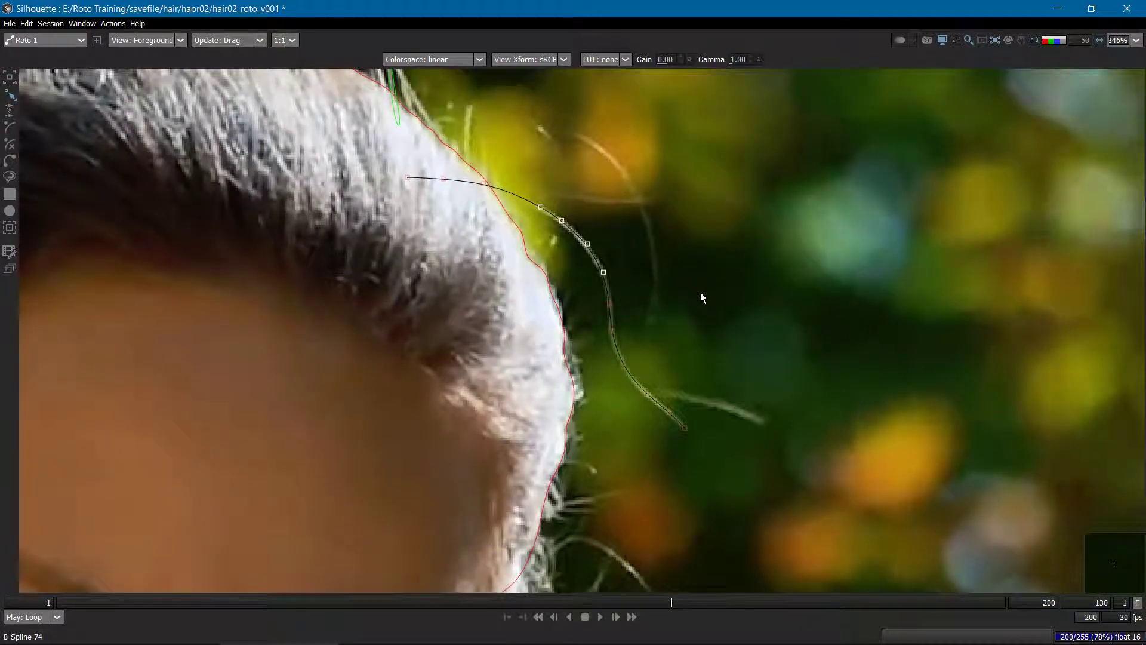
Advance to frame 134 and realign the long stray hair's spline, including its tip points, with the hair.
{"action": "left_click", "coordinate": [492, 141]}
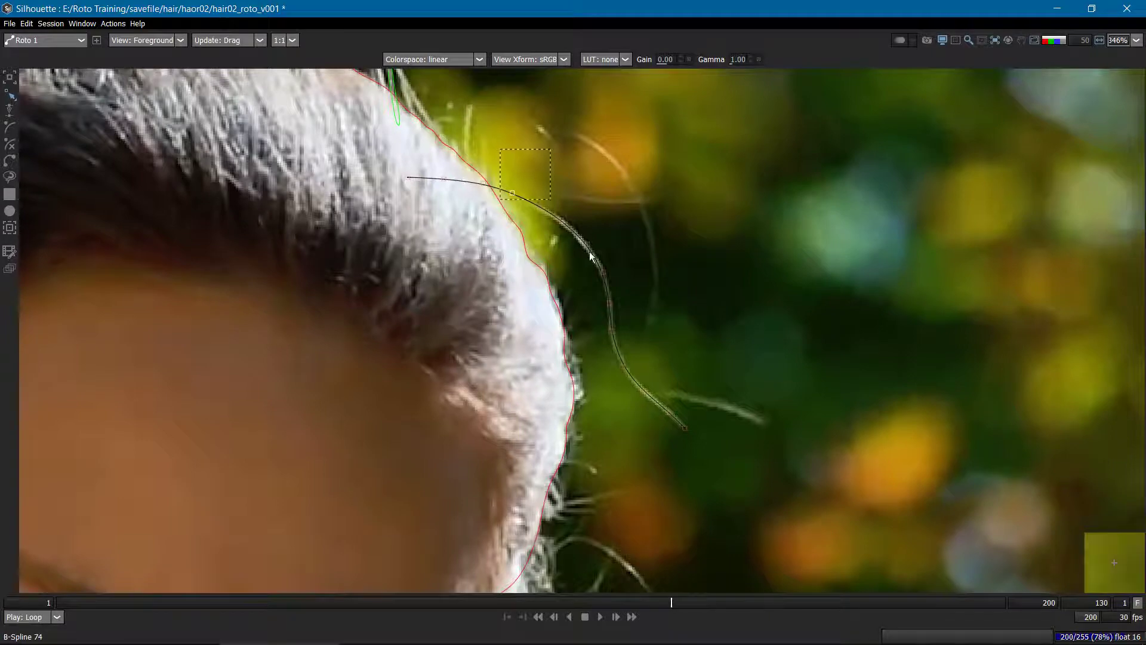
{"action": "left_click_drag", "start_coordinate": [502, 149], "coordinate": [842, 519]}
{"action": "scroll", "coordinate": [753, 418], "scroll_direction": "up", "scroll_amount": 3}
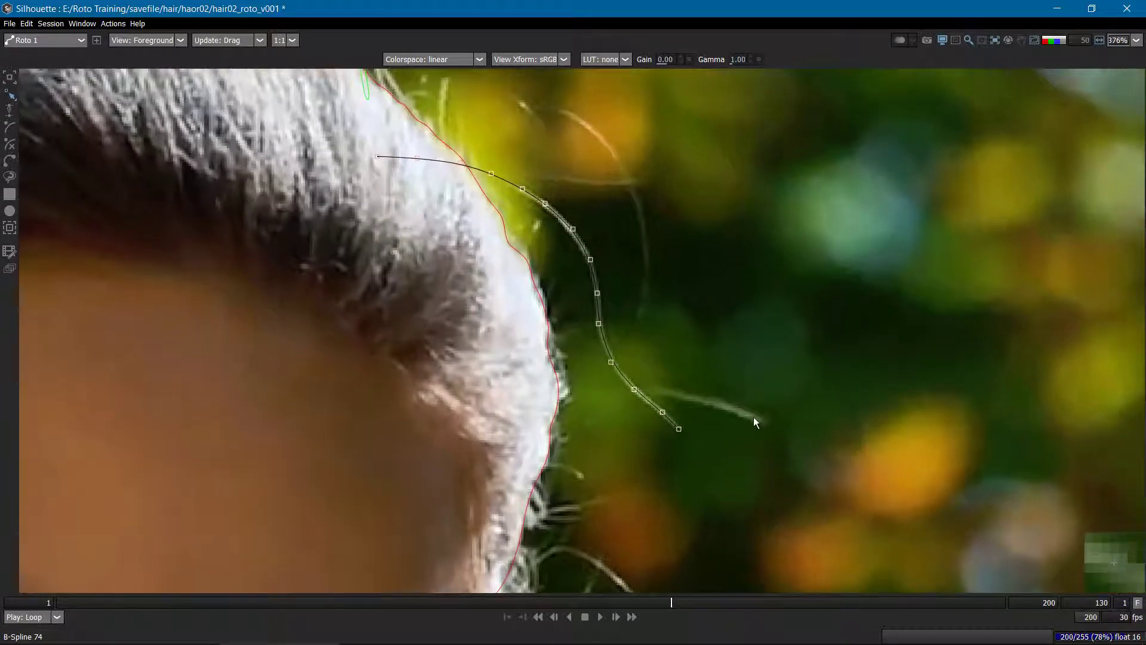
{"action": "key", "text": "x"}
{"action": "key", "text": "x"}
{"action": "key", "text": "x"}
{"action": "key", "text": "x"}
{"action": "scroll", "coordinate": [576, 253], "scroll_direction": "up", "scroll_amount": 1}
{"action": "scroll", "coordinate": [577, 253], "scroll_direction": "up", "scroll_amount": 1}
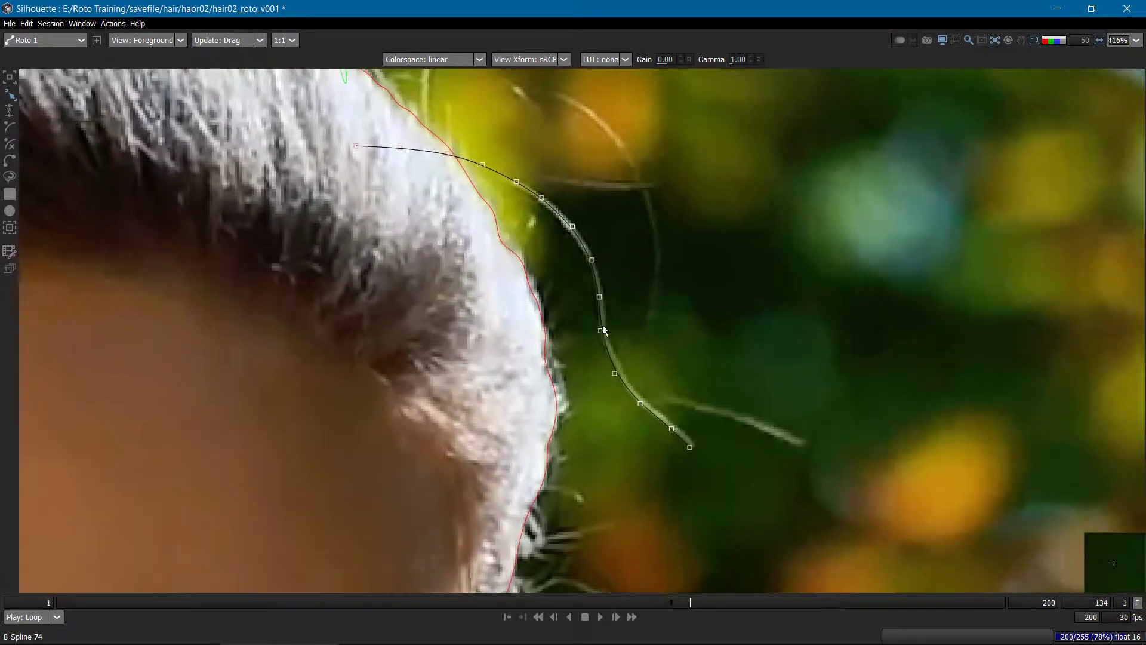
{"action": "left_click_drag", "start_coordinate": [573, 278], "coordinate": [785, 493]}
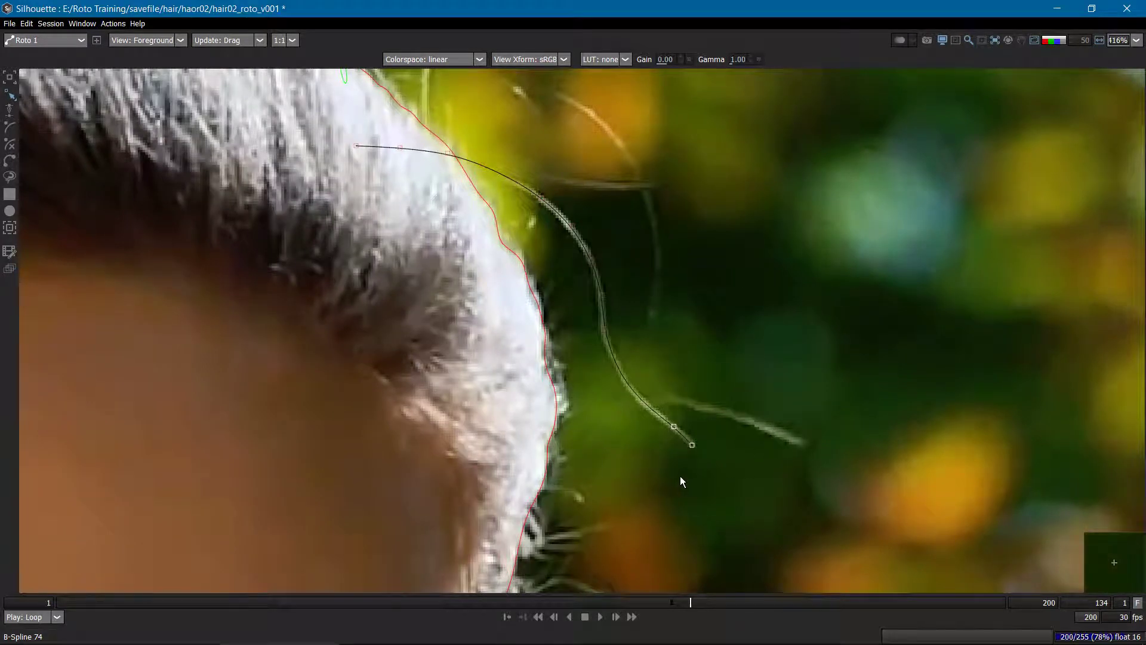
On frame 138, adjust the upper and lower points of the long stray-hair spline to match the hair.
{"action": "key", "text": "Right"}
{"action": "key", "text": "Right"}
{"action": "key", "text": "Right"}
{"action": "key", "text": "Right"}
{"action": "left_click_drag", "start_coordinate": [754, 182], "coordinate": [480, 334]}
{"action": "left_click_drag", "start_coordinate": [742, 347], "coordinate": [624, 460]}
{"action": "scroll", "coordinate": [712, 446], "scroll_direction": "down", "scroll_amount": 1}
{"action": "scroll", "coordinate": [652, 404], "scroll_direction": "up", "scroll_amount": 5}
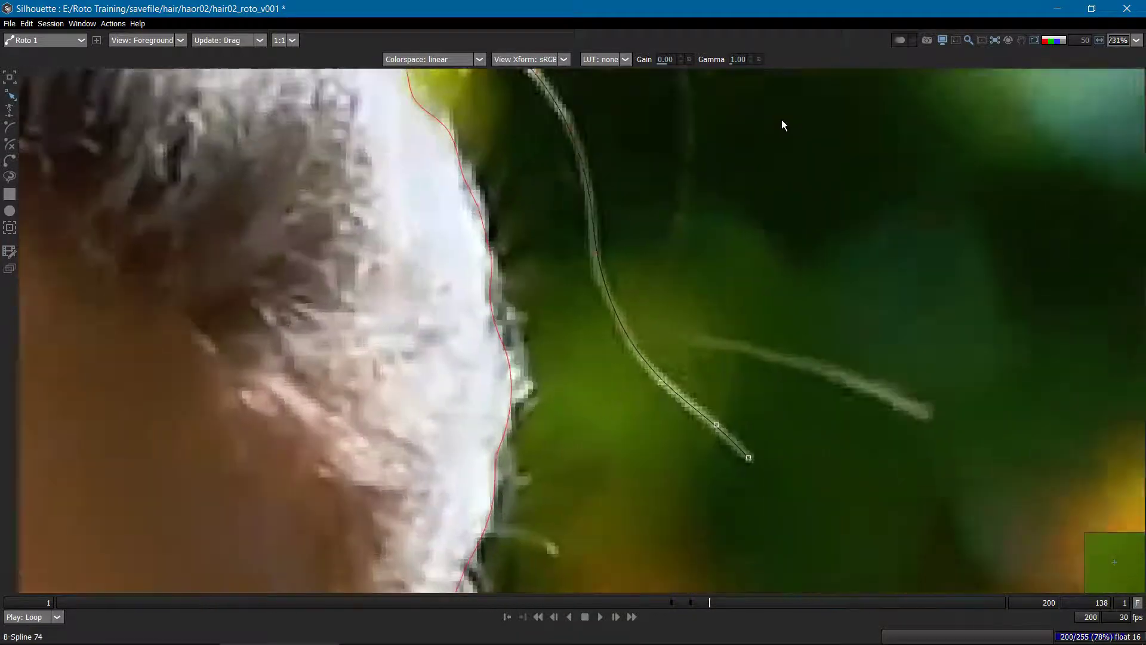
{"action": "scroll", "coordinate": [743, 428], "scroll_direction": "down", "scroll_amount": 3}
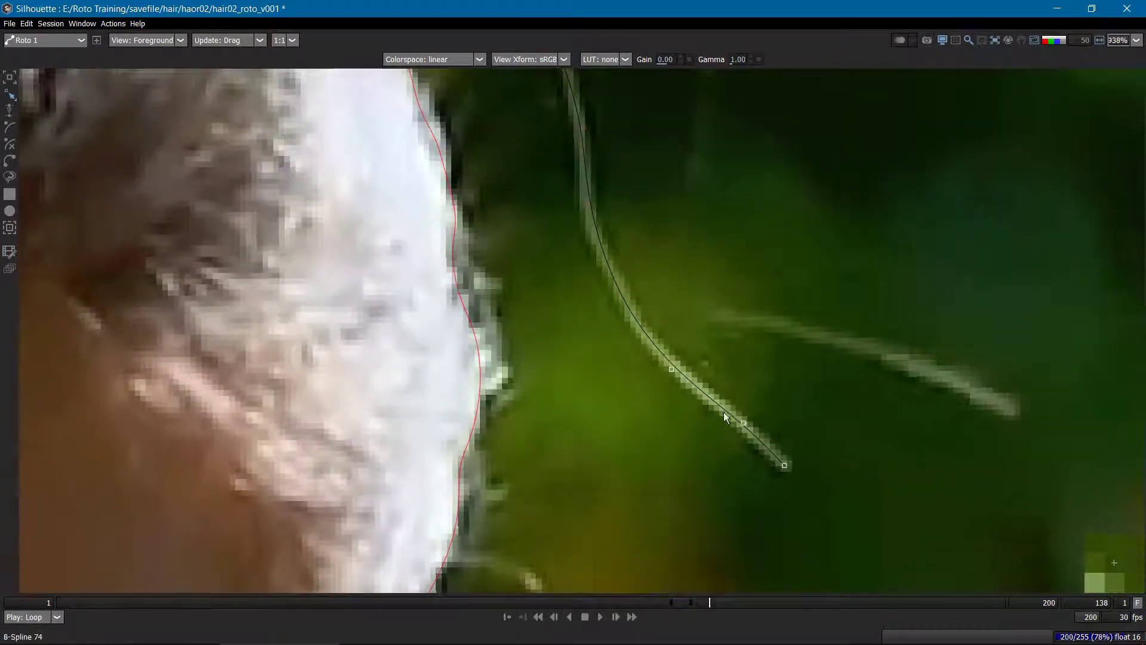
On frame 142, correct the middle and upper points of the open spline so it follows the stray hair.
{"action": "key", "text": "Right"}
{"action": "key", "text": "Right"}
{"action": "key", "text": "Right"}
{"action": "key", "text": "Right"}
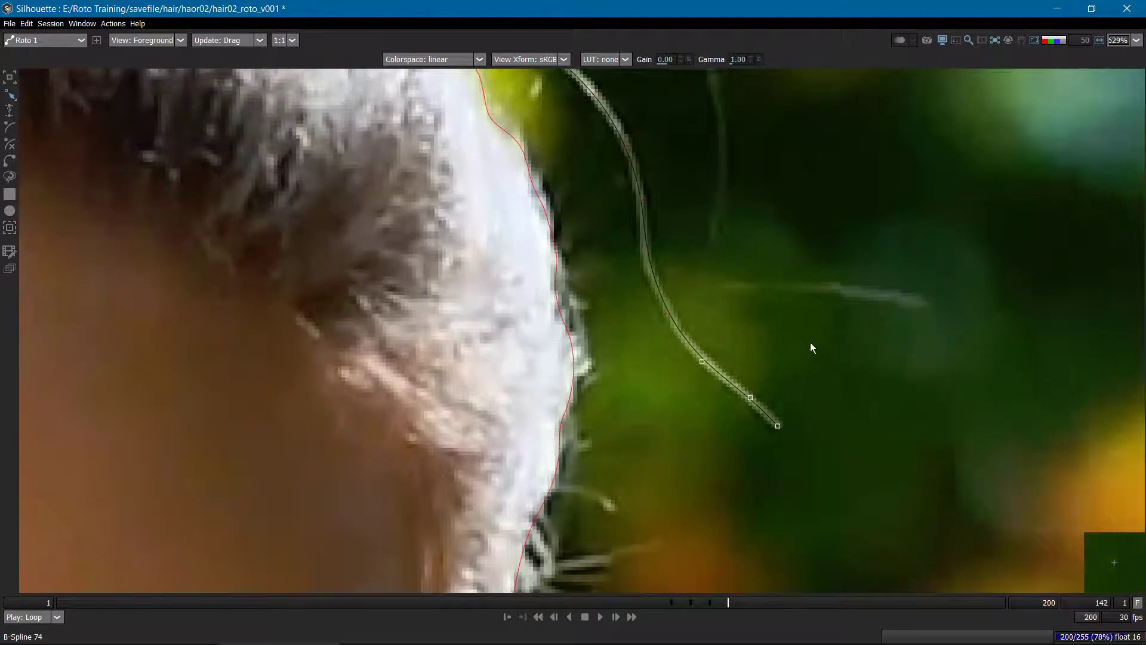
{"action": "scroll", "coordinate": [842, 309], "scroll_direction": "down", "scroll_amount": 1}
{"action": "left_click", "coordinate": [675, 316]}
{"action": "left_click_drag", "start_coordinate": [740, 90], "coordinate": [741, 160]}
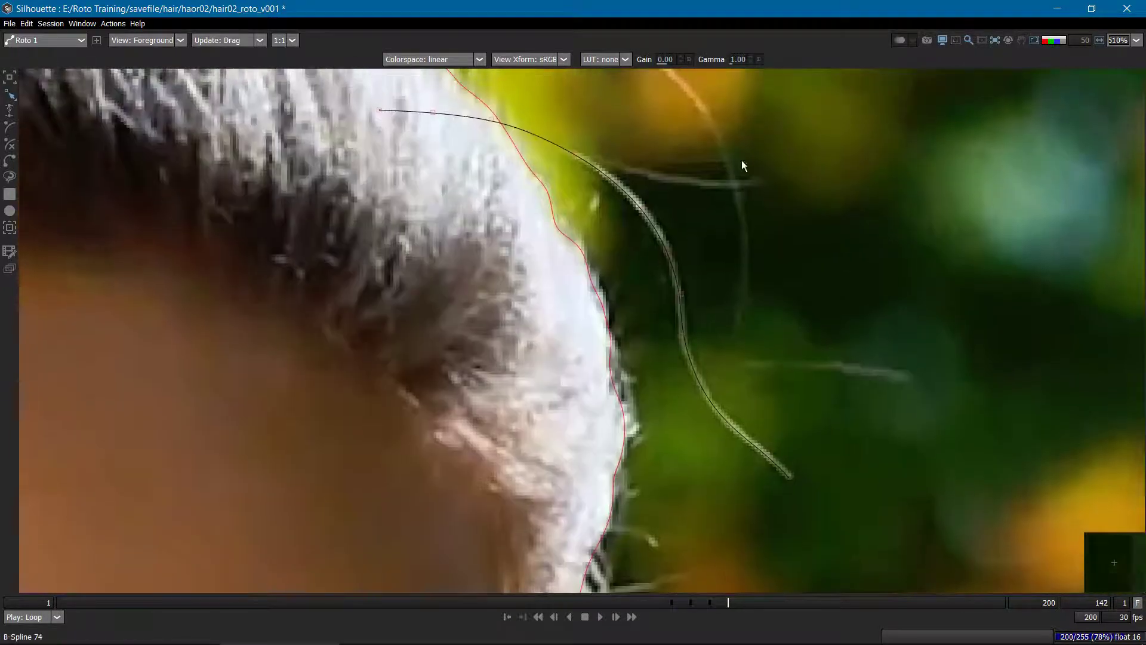
{"action": "scroll", "coordinate": [621, 287], "scroll_direction": "down", "scroll_amount": 3}
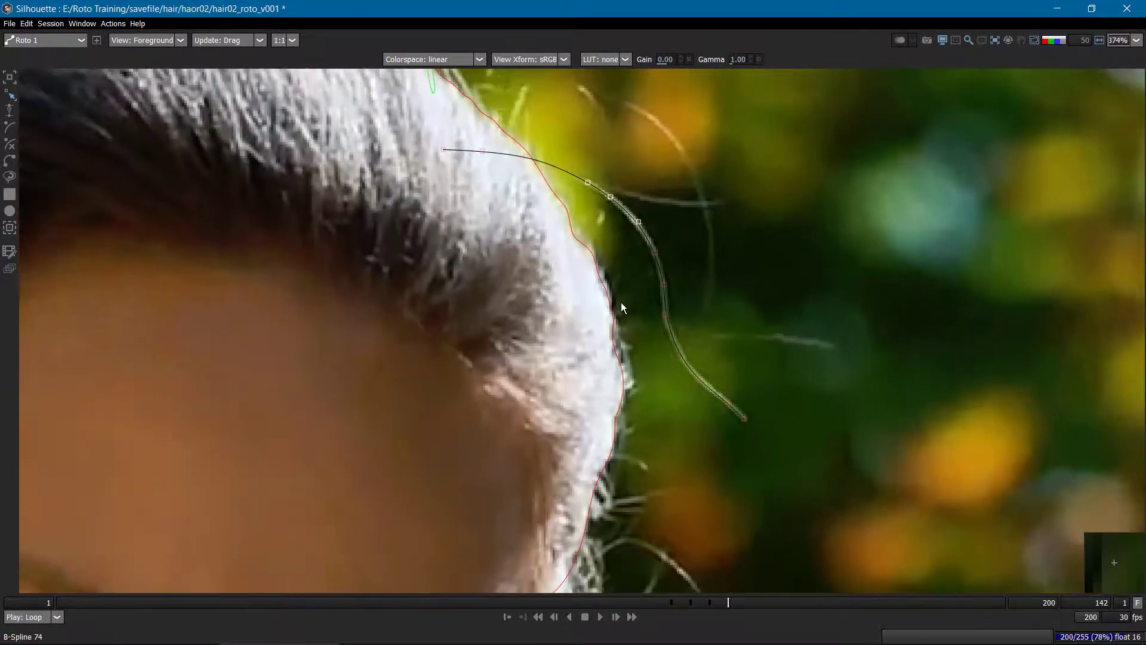
On frame 146, nudge the upper curve and the tip points of the open spline onto the stray hair.
{"action": "key", "text": "Right"}
{"action": "key", "text": "Right"}
{"action": "key", "text": "Right"}
{"action": "key", "text": "Right"}
{"action": "left_click_drag", "start_coordinate": [767, 146], "coordinate": [542, 315]}
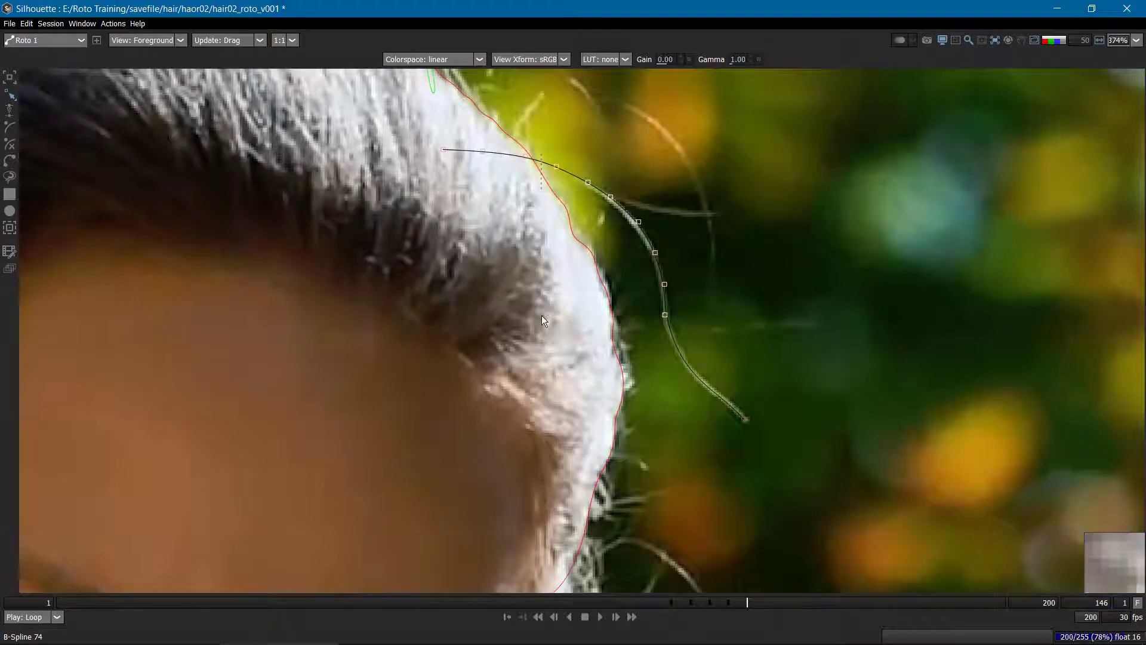
{"action": "left_click_drag", "start_coordinate": [809, 392], "coordinate": [720, 459]}
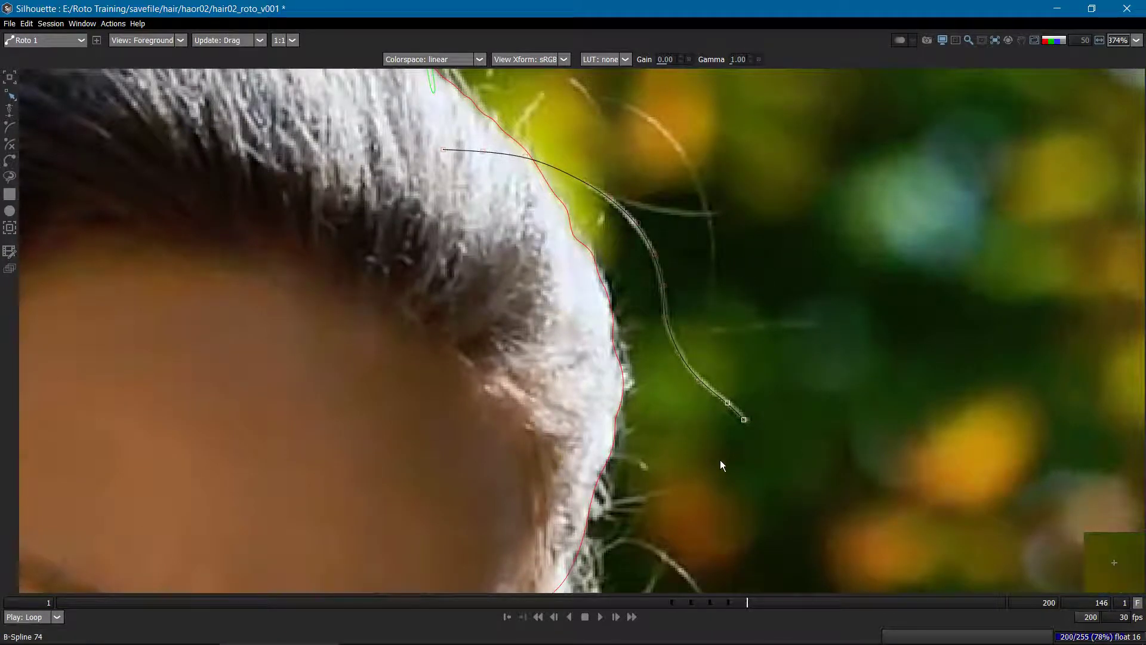
On frame 151, reposition the upper and tip points of the open spline to fit the stray hair.
{"action": "scroll", "coordinate": [729, 457], "scroll_direction": "down", "scroll_amount": 1}
{"action": "key", "text": "Right"}
{"action": "key", "text": "Right"}
{"action": "key", "text": "Right"}
{"action": "key", "text": "Right"}
{"action": "key", "text": "Right"}
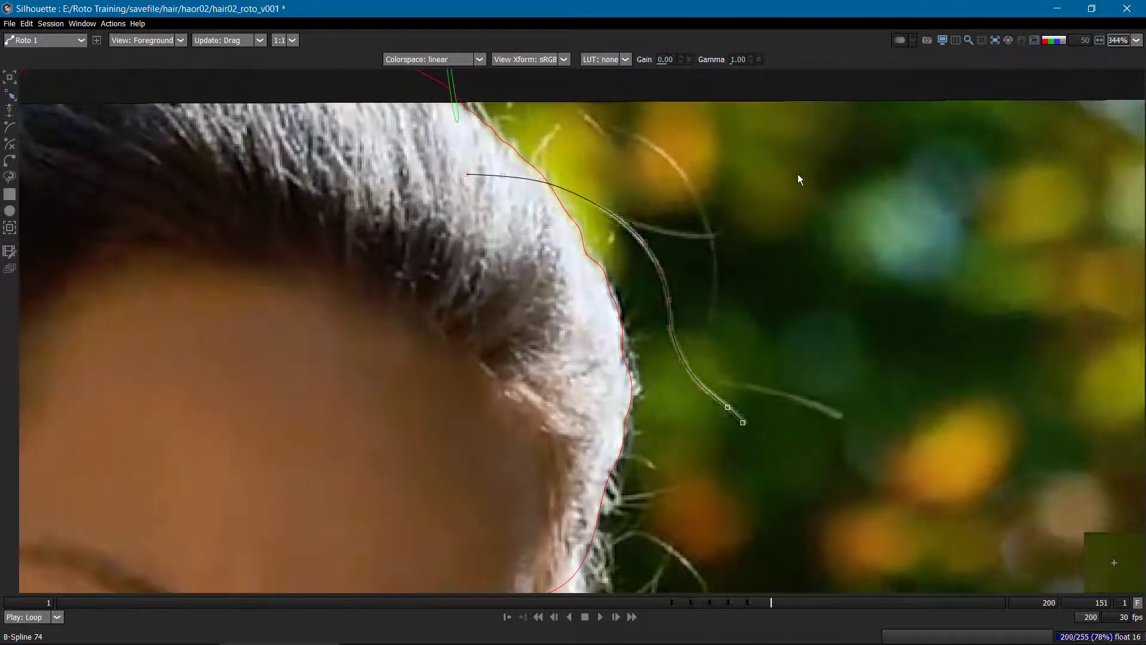
{"action": "left_click_drag", "start_coordinate": [797, 174], "coordinate": [558, 325]}
{"action": "left_click_drag", "start_coordinate": [811, 361], "coordinate": [704, 441]}
{"action": "key", "text": "Up"}
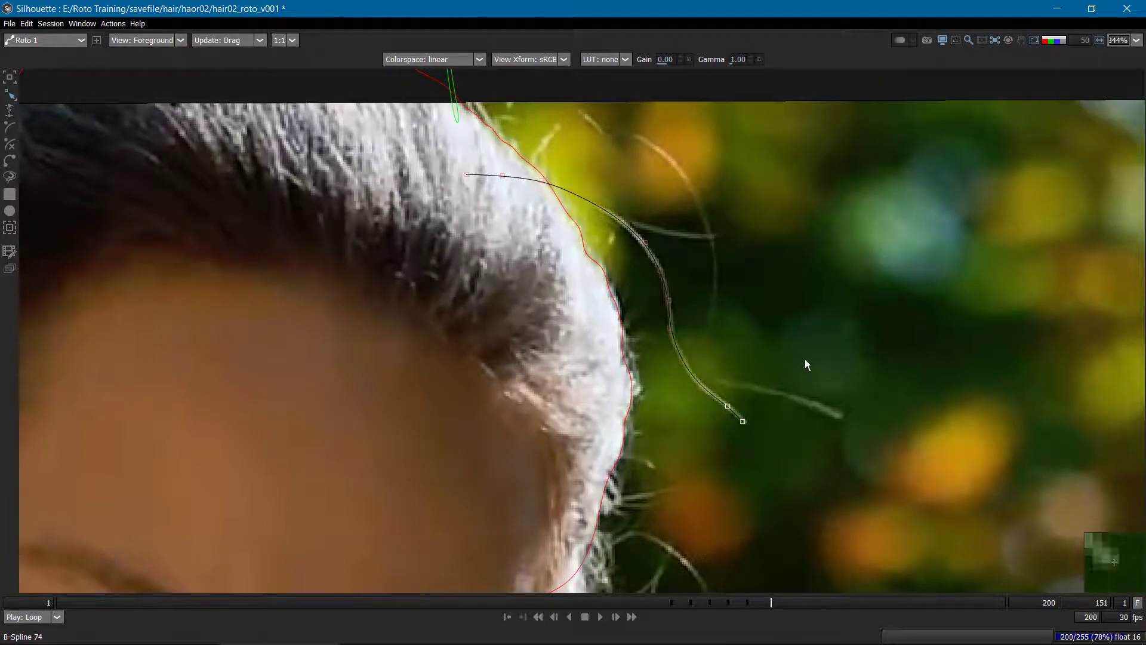
Set view stabilization to None, check the hair spline's motion across the clip, and restore stabilization to Active Layer on frame 130.
{"action": "scroll", "coordinate": [805, 360], "scroll_direction": "down", "scroll_amount": 6}
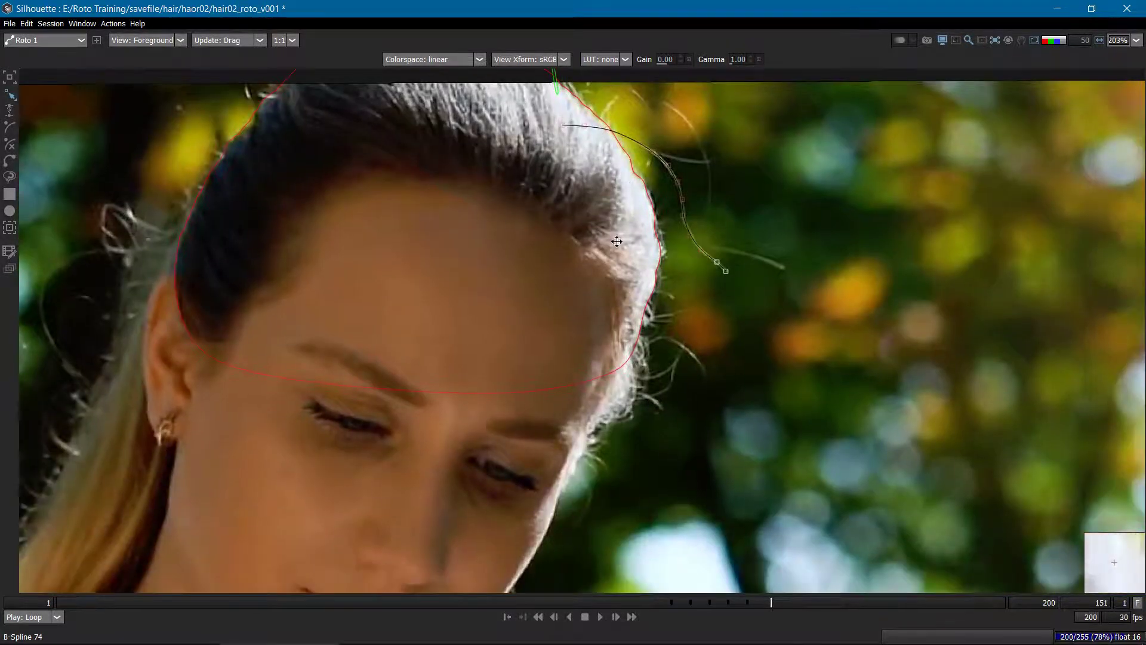
{"action": "left_click_drag", "start_coordinate": [617, 241], "coordinate": [607, 312]}
{"action": "scroll", "coordinate": [600, 253], "scroll_direction": "up", "scroll_amount": 1}
{"action": "left_click", "coordinate": [996, 41]}
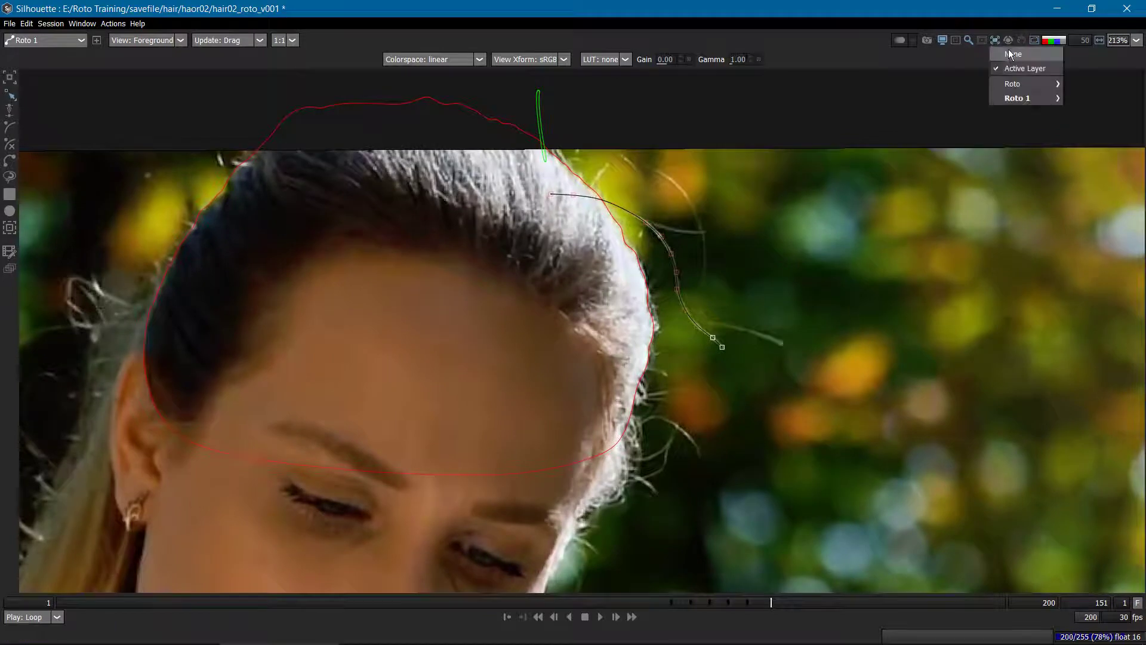
{"action": "left_click", "coordinate": [1009, 52]}
{"action": "left_click_drag", "start_coordinate": [842, 209], "coordinate": [112, 370]}
{"action": "key", "text": "x"}
{"action": "key", "text": "x"}
{"action": "key", "text": "x"}
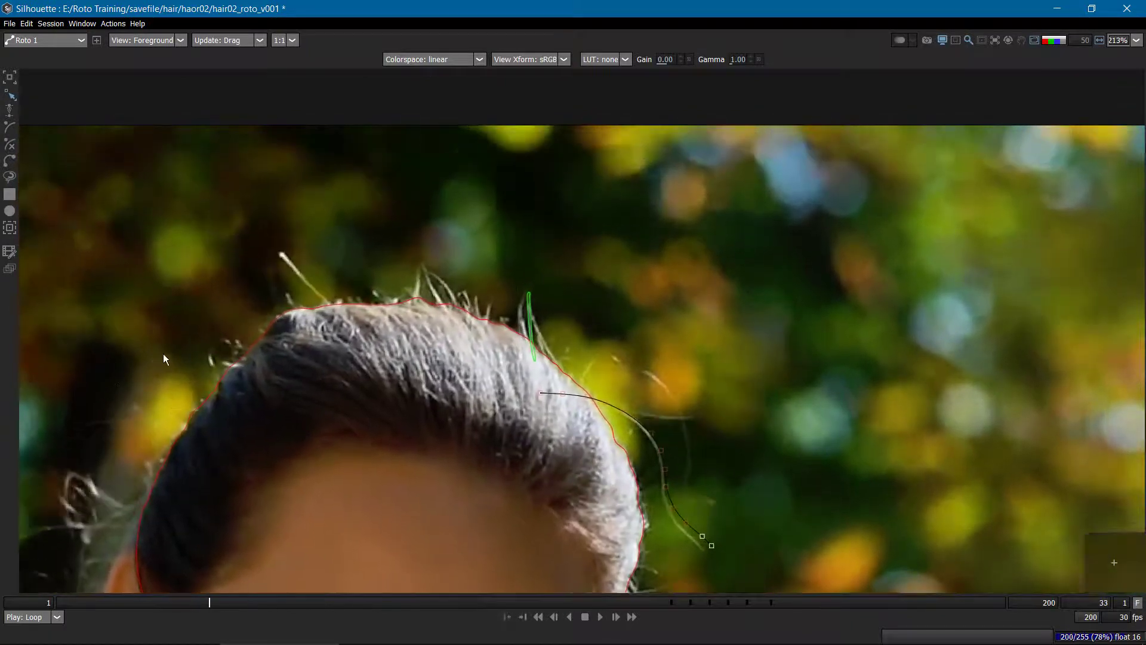
{"action": "key", "text": "s"}
{"action": "left_click", "coordinate": [995, 41]}
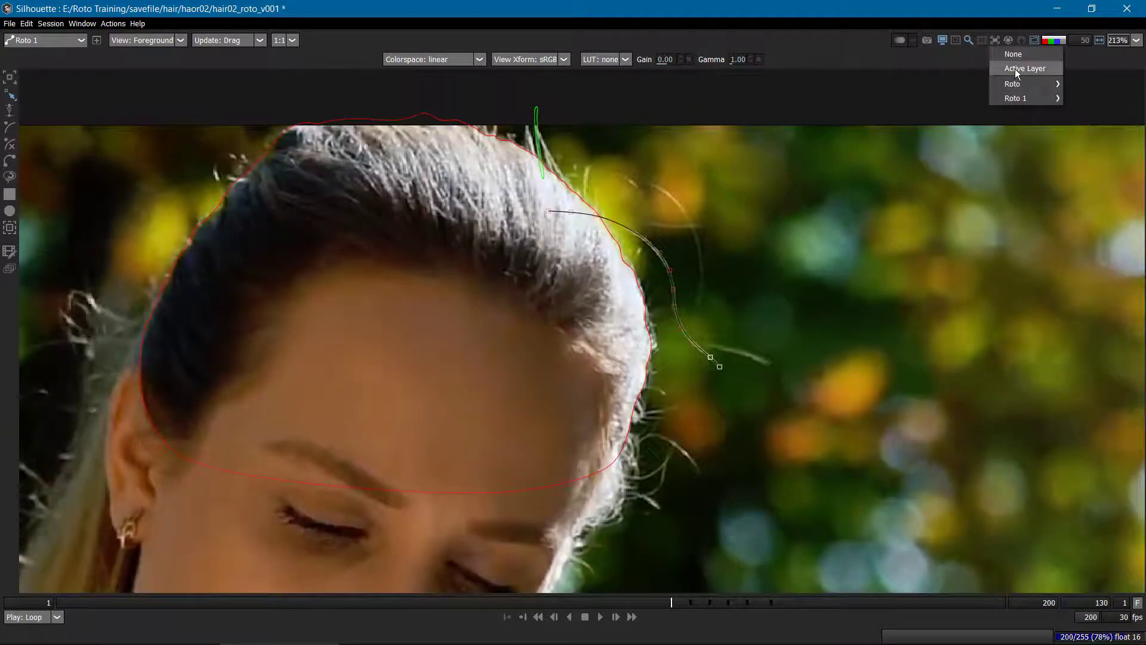
{"action": "left_click", "coordinate": [1017, 70]}
Step from frame 130 to frame 159 to check how closely the open spline follows the long stray hair.
{"action": "scroll", "coordinate": [710, 336], "scroll_direction": "up", "scroll_amount": 8}
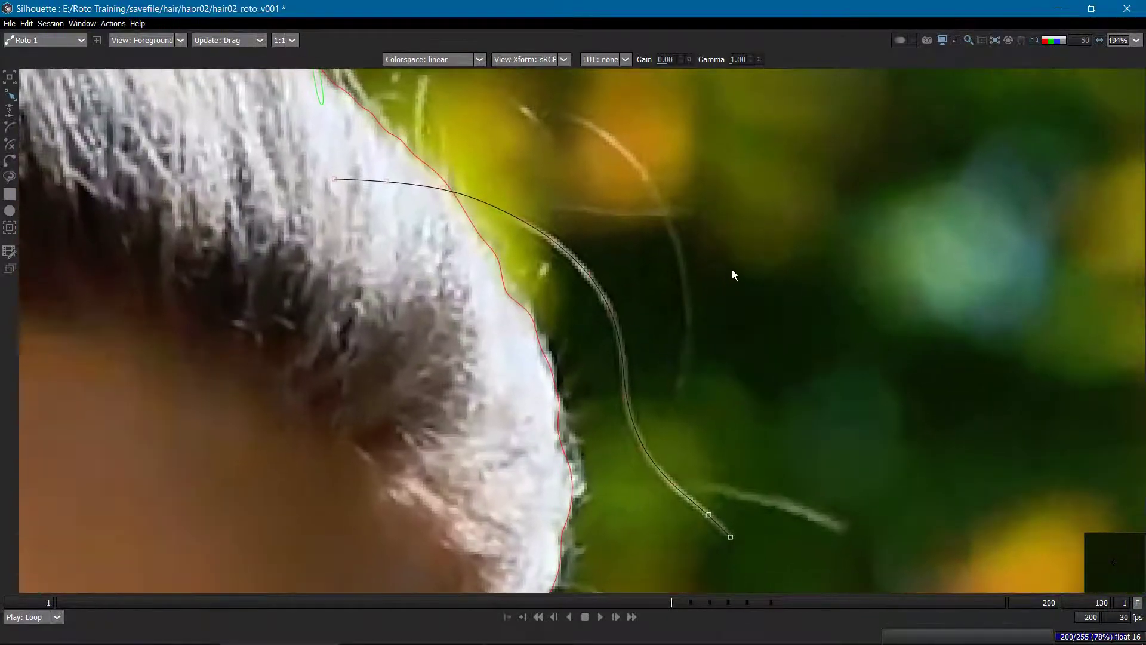
{"action": "left_click_drag", "start_coordinate": [732, 270], "coordinate": [813, 246]}
{"action": "key", "text": "Right"}
{"action": "key", "text": "Right"}
{"action": "key", "text": "Right"}
{"action": "key", "text": "Right"}
{"action": "key", "text": "Right"}
{"action": "key", "text": "Right"}
{"action": "key", "text": "Right"}
{"action": "key", "text": "Right"}
{"action": "key", "text": "Right"}
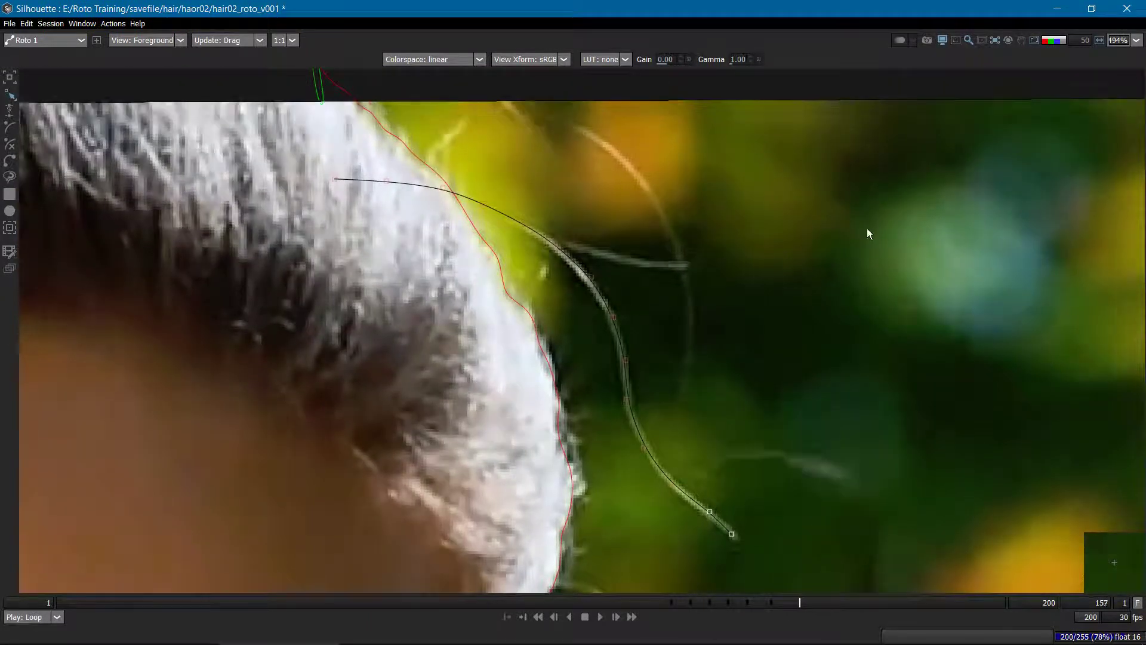
{"action": "key", "text": "Right"}
{"action": "key", "text": "Right"}
{"action": "key", "text": "Right"}
{"action": "key", "text": "Right"}
{"action": "key", "text": "Right"}
{"action": "key", "text": "Right"}
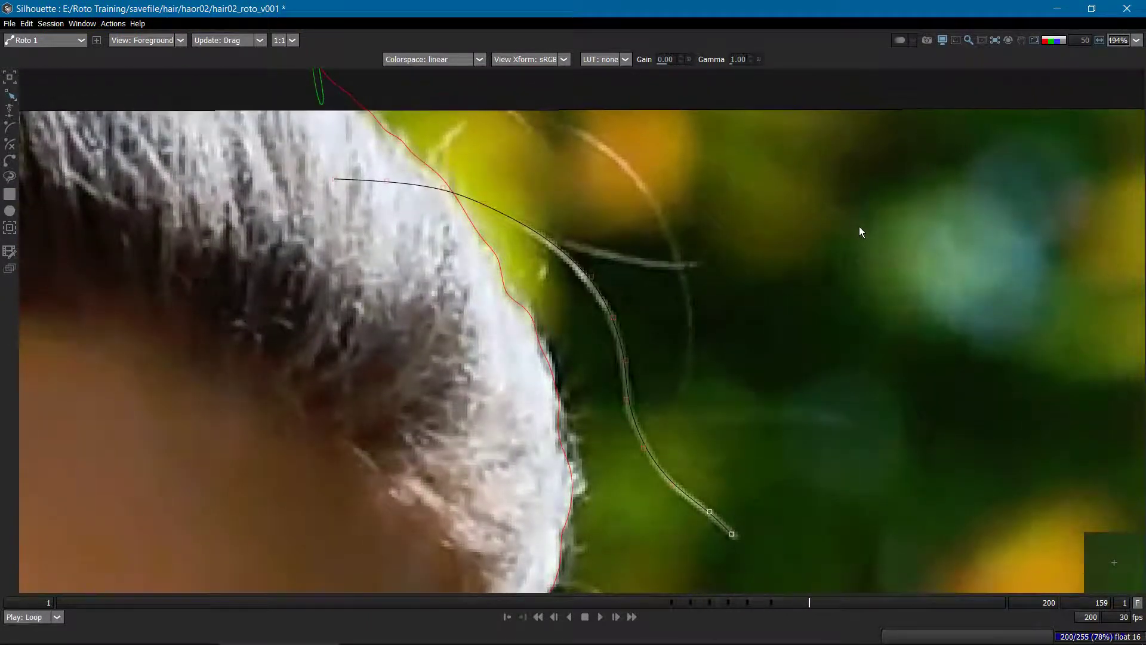
On frame 159, adjust the upper, middle and tip points of the open spline section by section along the stray hair.
{"action": "left_click_drag", "start_coordinate": [495, 375], "coordinate": [488, 387]}
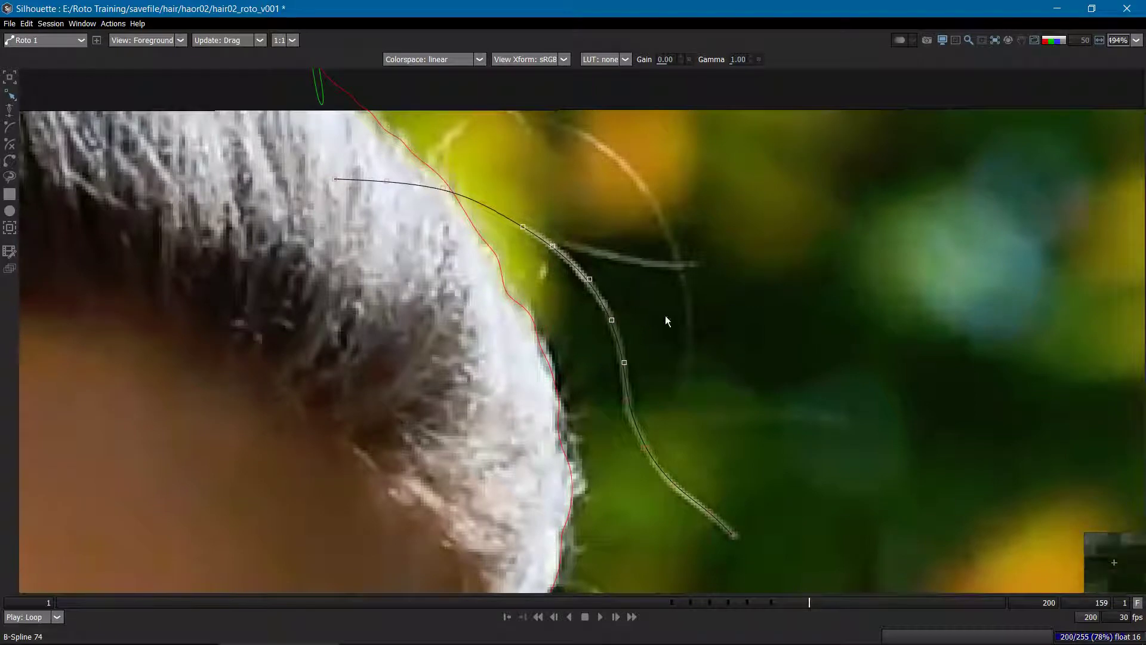
{"action": "left_click_drag", "start_coordinate": [574, 485], "coordinate": [573, 490]}
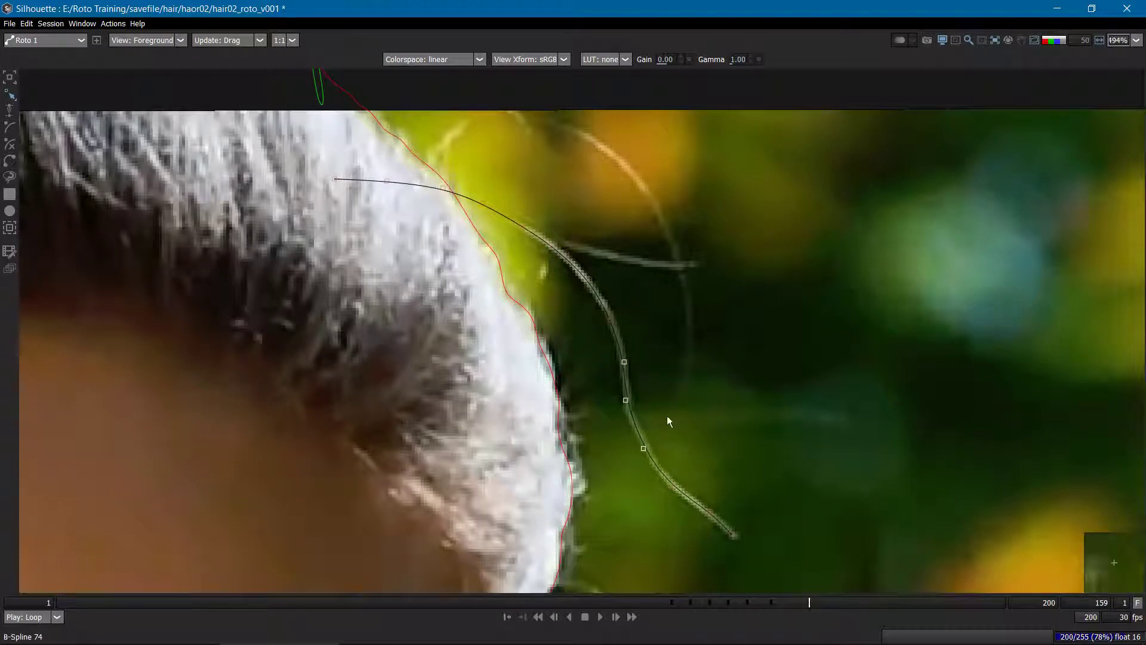
{"action": "scroll", "coordinate": [716, 430], "scroll_direction": "down", "scroll_amount": 3}
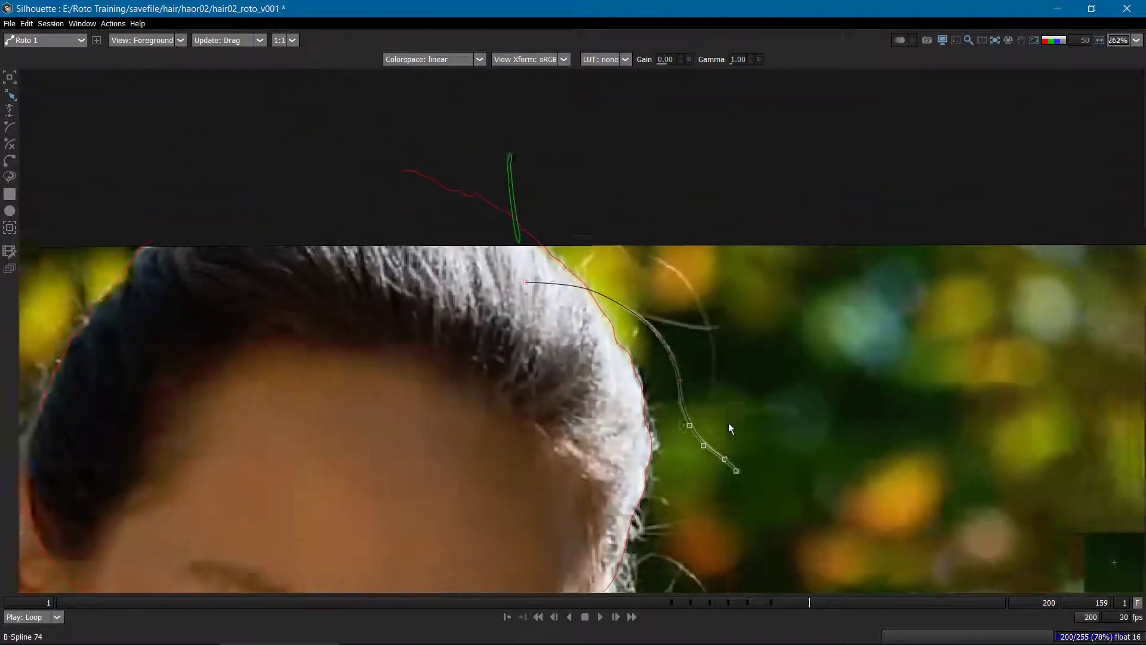
{"action": "scroll", "coordinate": [729, 422], "scroll_direction": "down", "scroll_amount": 1}
{"action": "left_click_drag", "start_coordinate": [728, 422], "coordinate": [722, 388]}
Show the interface panels to check the open splines layer, and return to the full-size viewer.
{"action": "key", "text": "grave"}
{"action": "left_click_drag", "start_coordinate": [583, 163], "coordinate": [565, 225]}
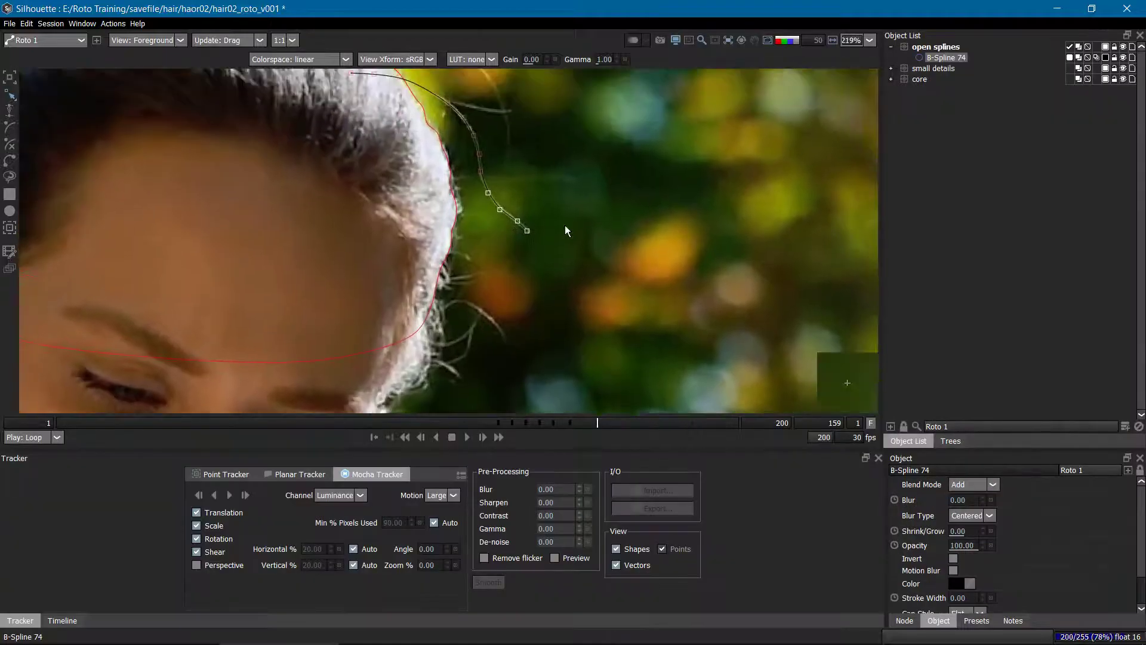
{"action": "scroll", "coordinate": [566, 230], "scroll_direction": "up", "scroll_amount": 2}
{"action": "key", "text": "grave"}
Examine the fully keyframed stray-hair spline against the hair in frames 83 to 150, up close and from farther out.
{"action": "left_click", "coordinate": [584, 242]}
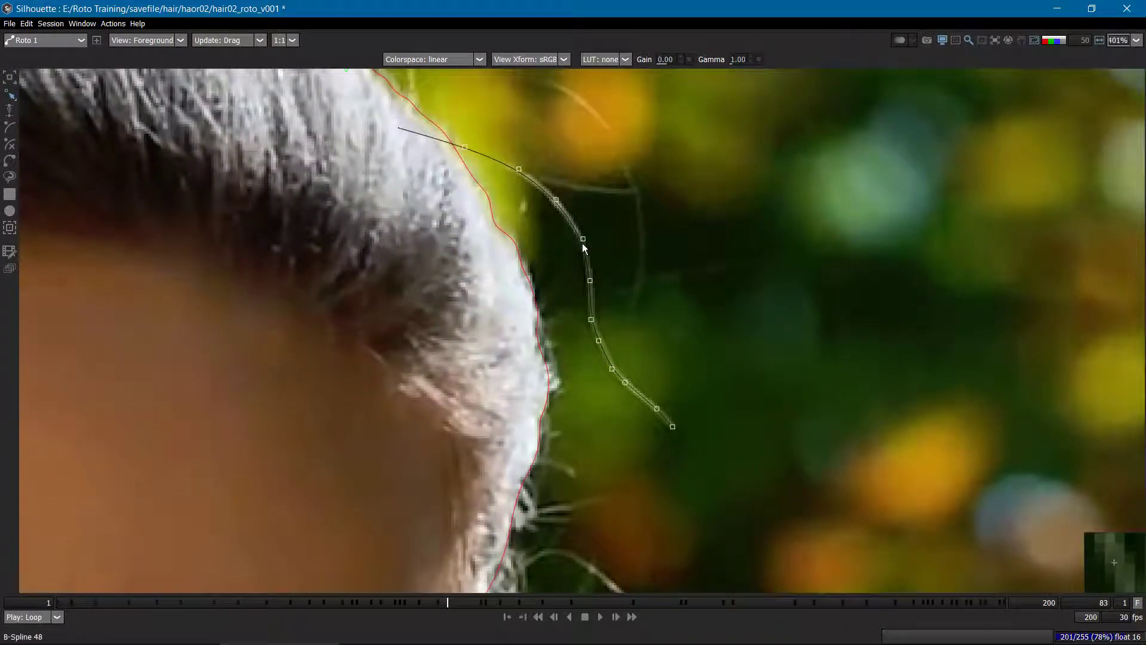
{"action": "scroll", "coordinate": [721, 242], "scroll_direction": "down", "scroll_amount": 2}
{"action": "scroll", "coordinate": [700, 300], "scroll_direction": "up", "scroll_amount": 1}
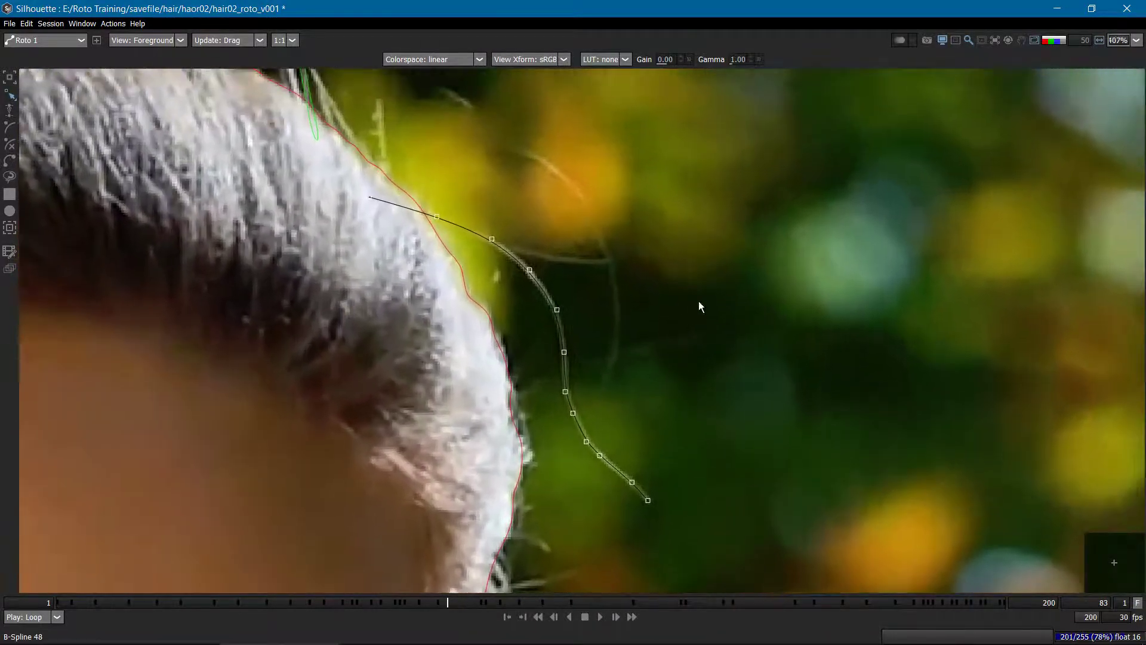
{"action": "scroll", "coordinate": [701, 325], "scroll_direction": "down", "scroll_amount": 3}
{"action": "key", "text": "l"}
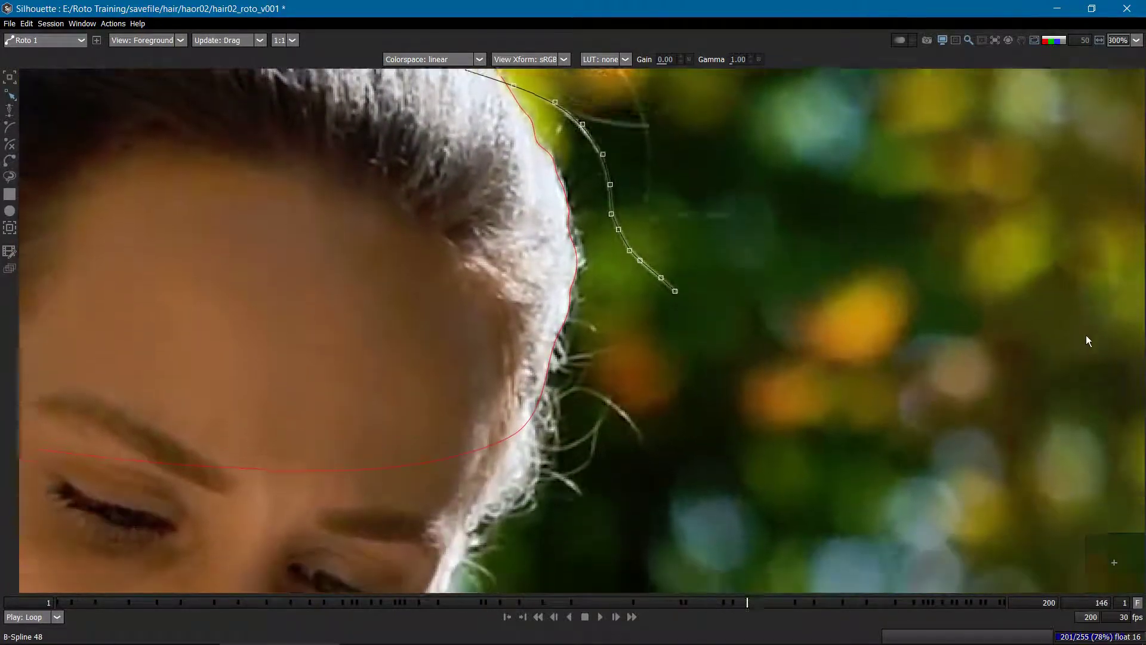
{"action": "scroll", "coordinate": [750, 334], "scroll_direction": "up", "scroll_amount": 1}
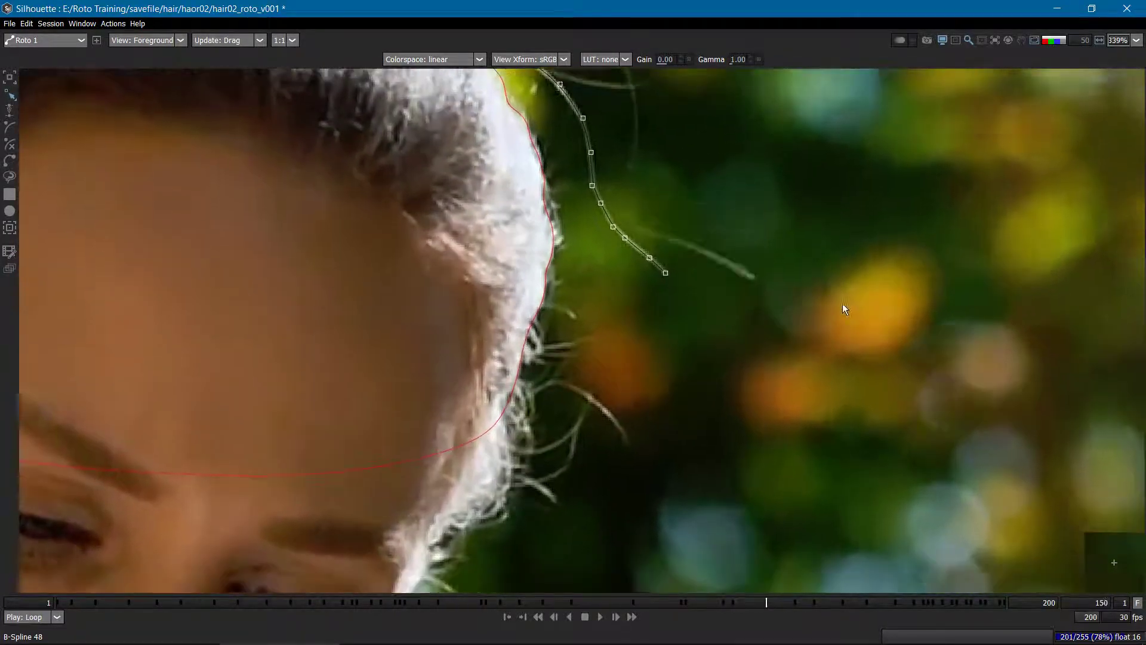
{"action": "scroll", "coordinate": [810, 298], "scroll_direction": "up", "scroll_amount": 1}
{"action": "key", "text": "j"}
{"action": "scroll", "coordinate": [686, 304], "scroll_direction": "down", "scroll_amount": 1}
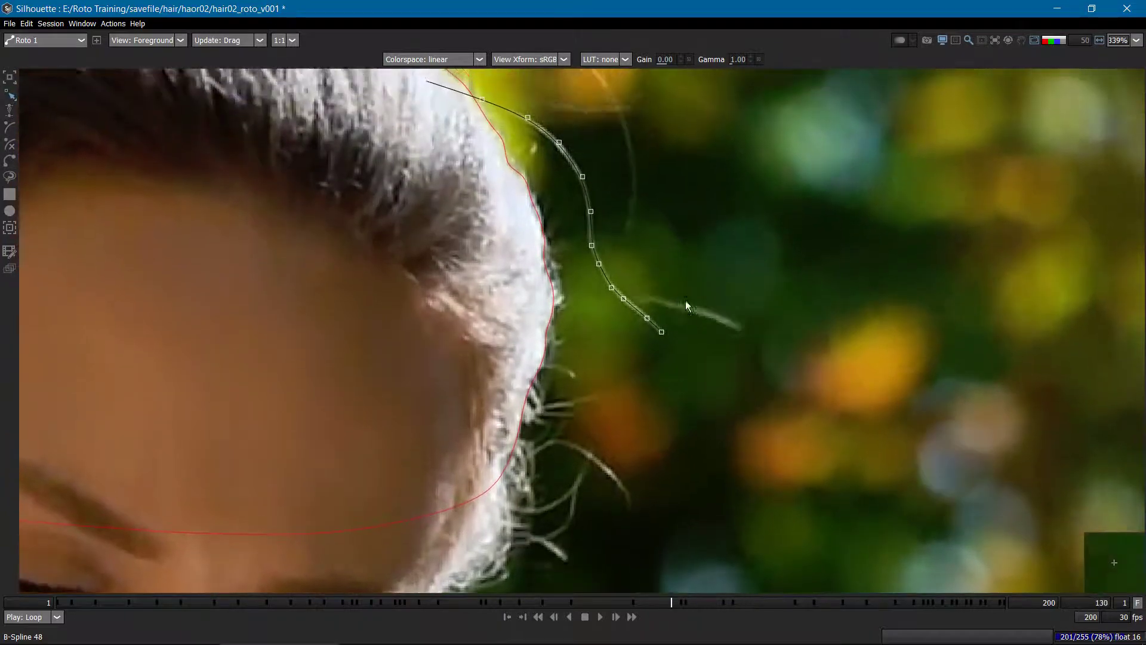
{"action": "scroll", "coordinate": [597, 364], "scroll_direction": "down", "scroll_amount": 5}
{"action": "scroll", "coordinate": [601, 348], "scroll_direction": "up", "scroll_amount": 1}
{"action": "scroll", "coordinate": [603, 341], "scroll_direction": "up", "scroll_amount": 2}
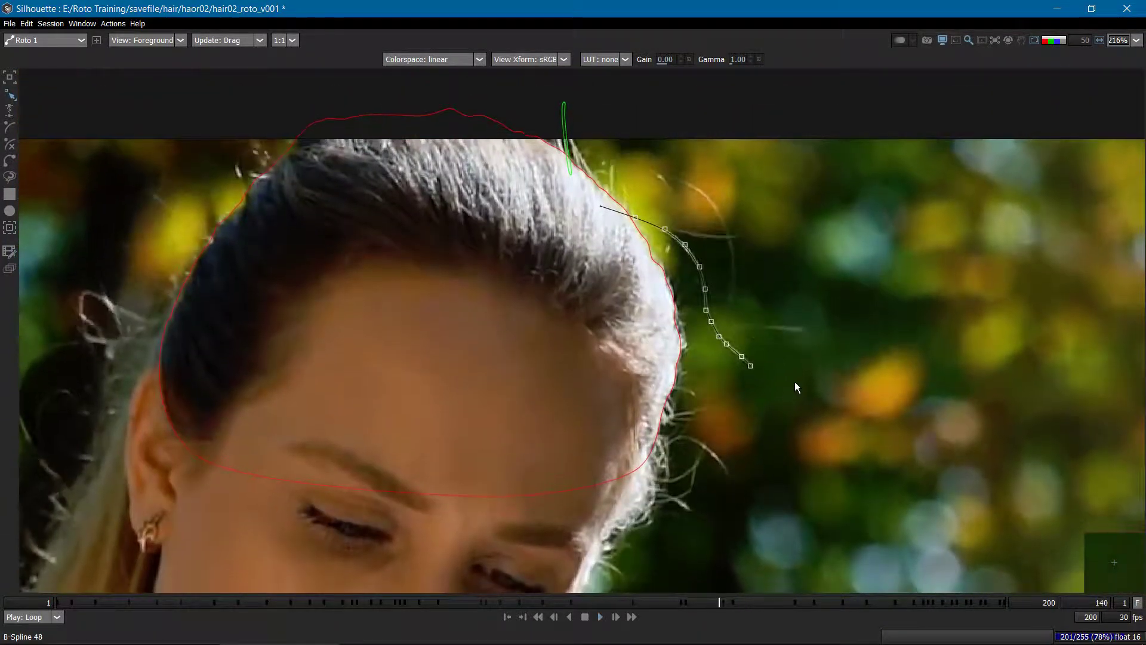
Inspect the open spline along the long stray hair on frame 140 up close, and show the interface panels.
{"action": "scroll", "coordinate": [710, 311], "scroll_direction": "up", "scroll_amount": 1}
{"action": "scroll", "coordinate": [700, 293], "scroll_direction": "up", "scroll_amount": 2}
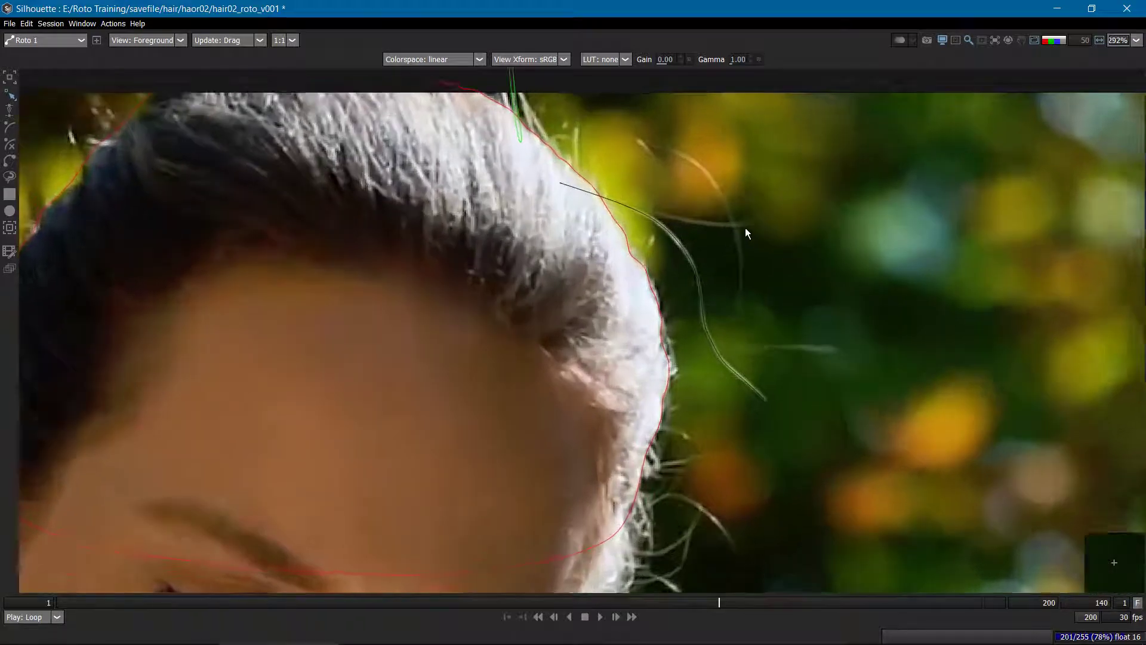
{"action": "left_click", "coordinate": [696, 284]}
{"action": "scroll", "coordinate": [736, 240], "scroll_direction": "up", "scroll_amount": 2}
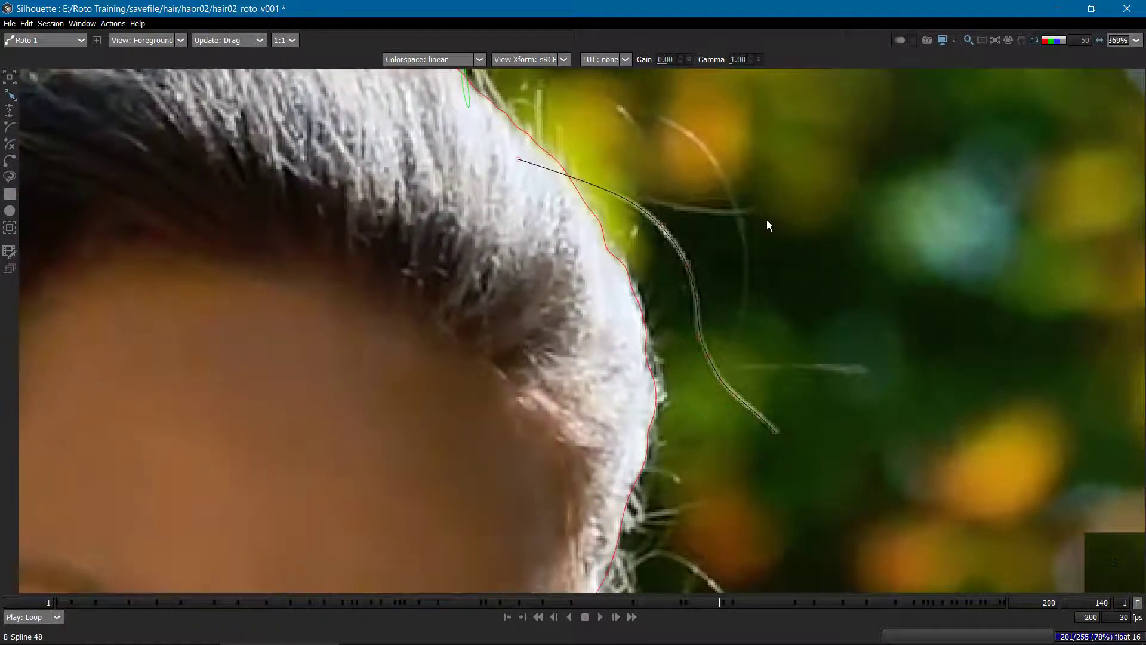
{"action": "key", "text": "grave"}
{"action": "left_click_drag", "start_coordinate": [745, 302], "coordinate": [570, 266]}
{"action": "scroll", "coordinate": [568, 266], "scroll_direction": "up", "scroll_amount": 2}
{"action": "left_click_drag", "start_coordinate": [516, 86], "coordinate": [564, 163]}
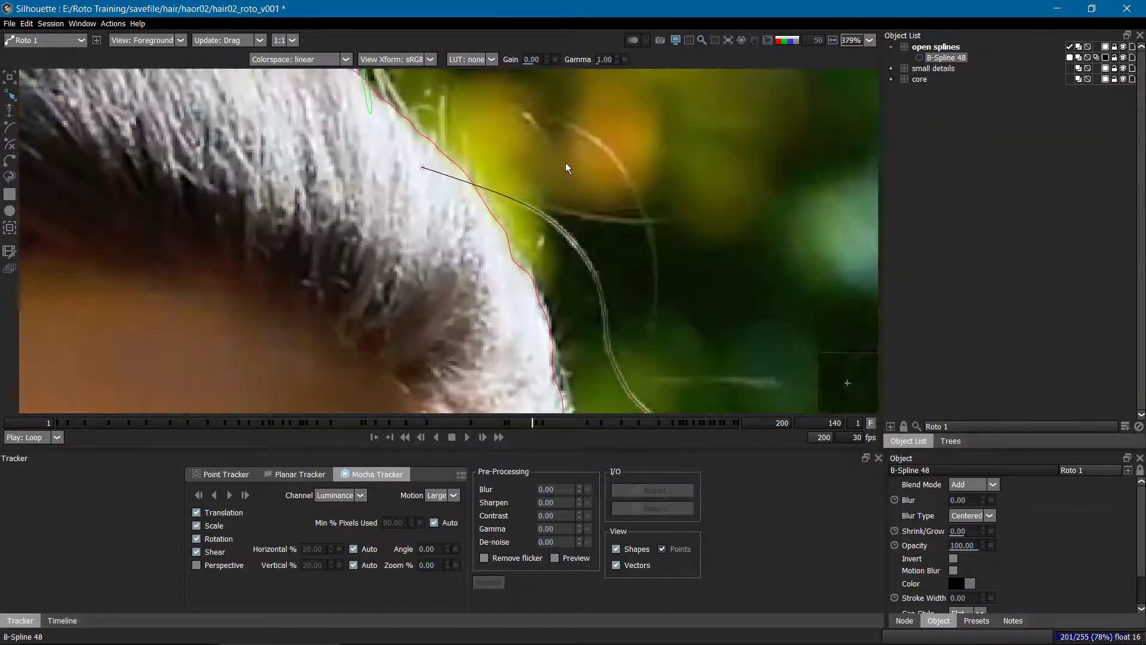
{"action": "scroll", "coordinate": [564, 163], "scroll_direction": "down", "scroll_amount": 7}
{"action": "scroll", "coordinate": [571, 269], "scroll_direction": "down", "scroll_amount": 1}
{"action": "left_click_drag", "start_coordinate": [621, 243], "coordinate": [620, 270]}
On frame 121, examine the roto output as a colour overlay and as an alpha matte around the open spline.
{"action": "key", "text": "j"}
{"action": "key", "text": "s"}
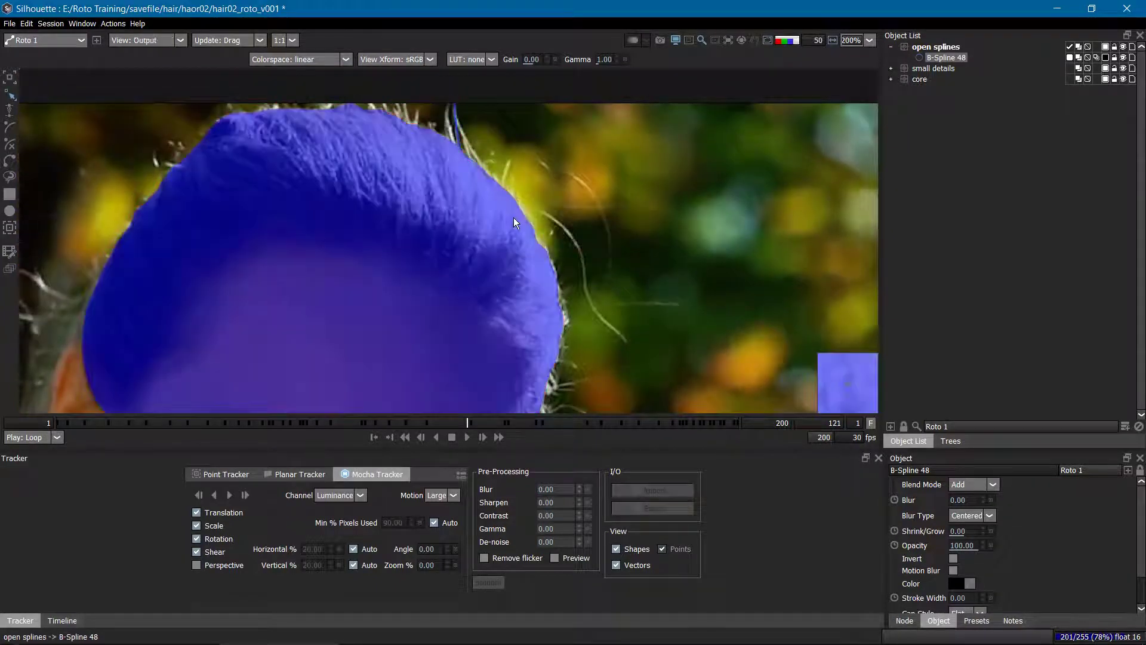
{"action": "key", "text": "a"}
{"action": "key", "text": "a"}
{"action": "key", "text": "s"}
{"action": "key", "text": "s"}
{"action": "key", "text": "o"}
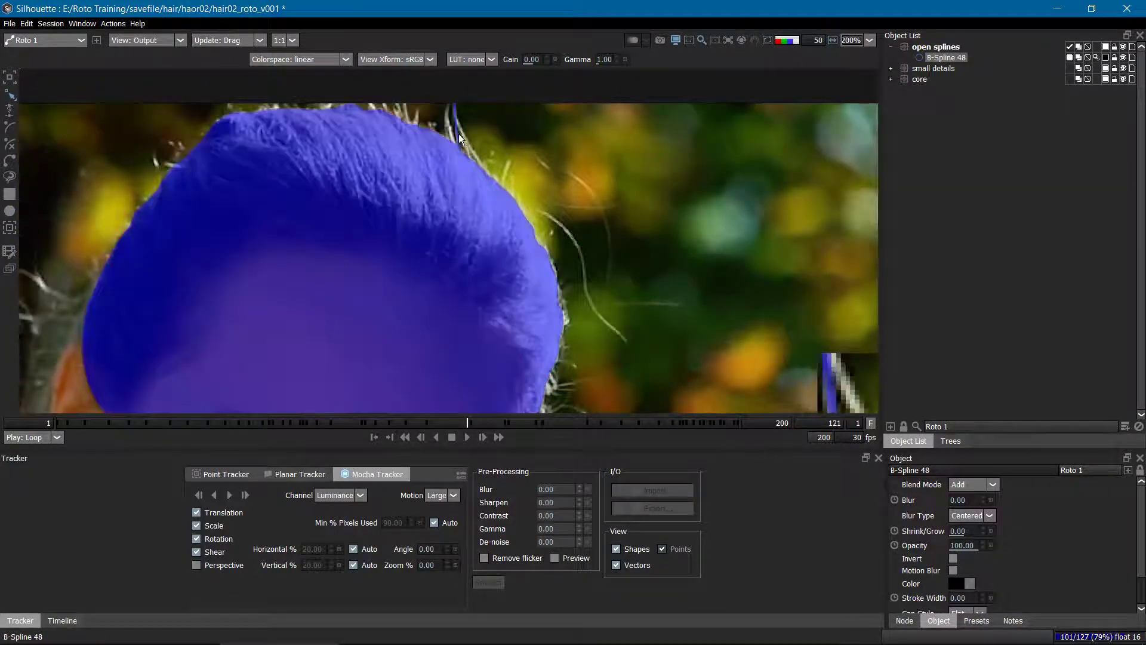
{"action": "key", "text": "f"}
{"action": "key", "text": "o"}
{"action": "key", "text": "f"}
{"action": "key", "text": "s"}
{"action": "key", "text": "a"}
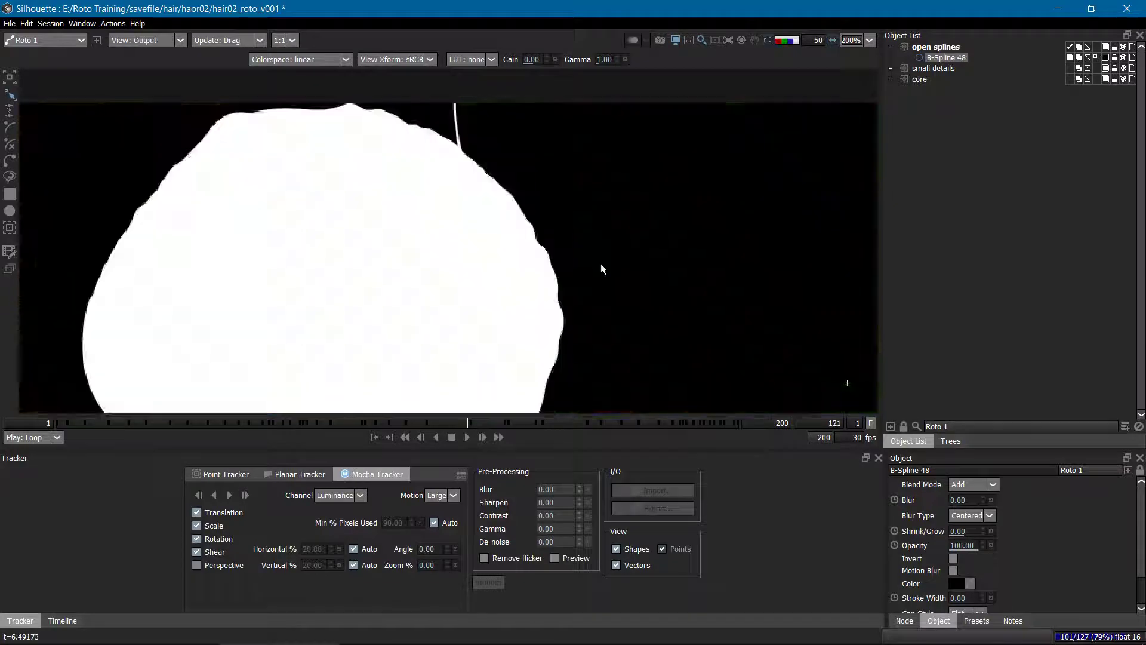
{"action": "key", "text": "a"}
{"action": "key", "text": "s"}
Set the stroke width of the stray-hair open spline to 2.
{"action": "scroll", "coordinate": [604, 291], "scroll_direction": "up", "scroll_amount": 4}
{"action": "left_click", "coordinate": [585, 322]}
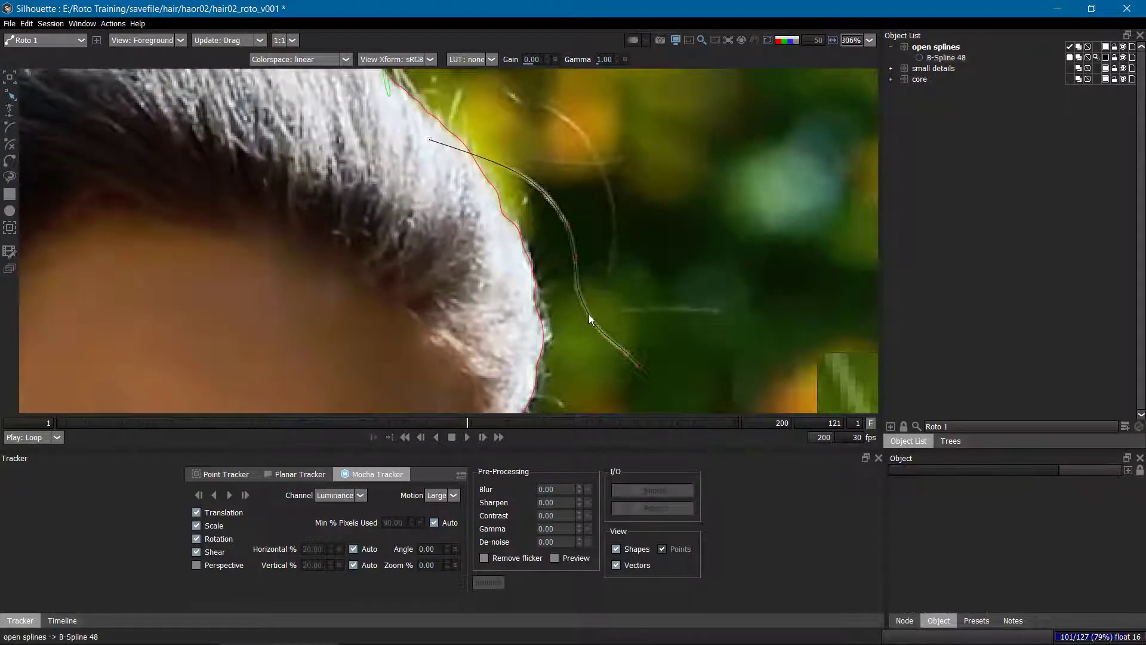
{"action": "left_click", "coordinate": [588, 314]}
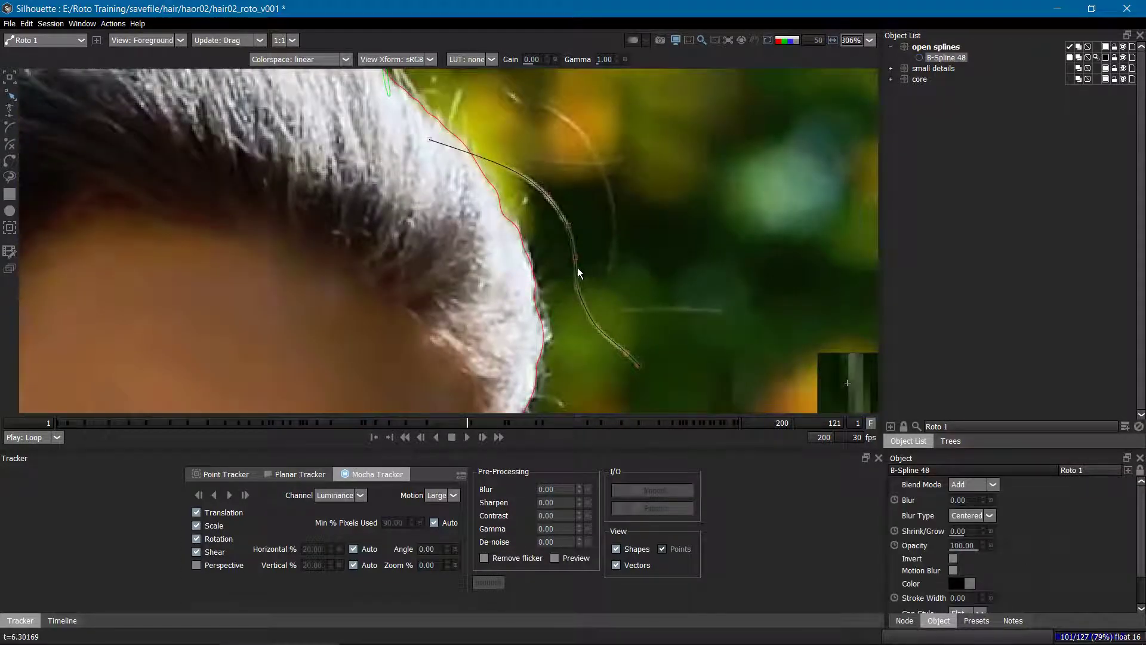
{"action": "left_click", "coordinate": [1019, 152]}
{"action": "left_click", "coordinate": [956, 57]}
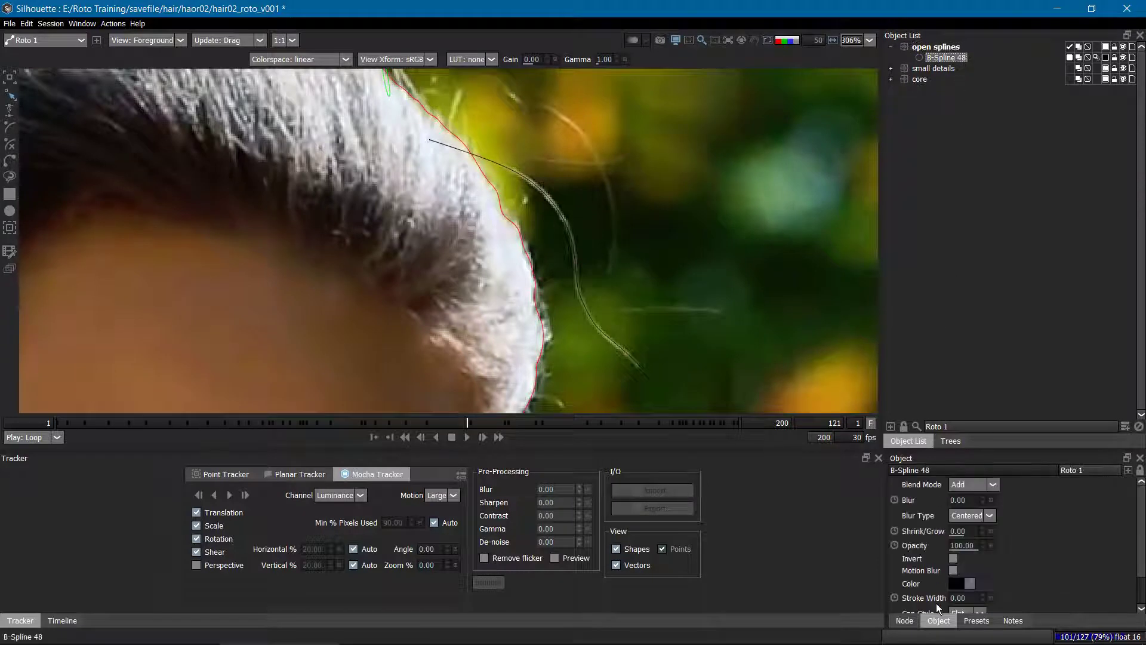
{"action": "scroll", "coordinate": [991, 597], "scroll_direction": "down", "scroll_amount": 2}
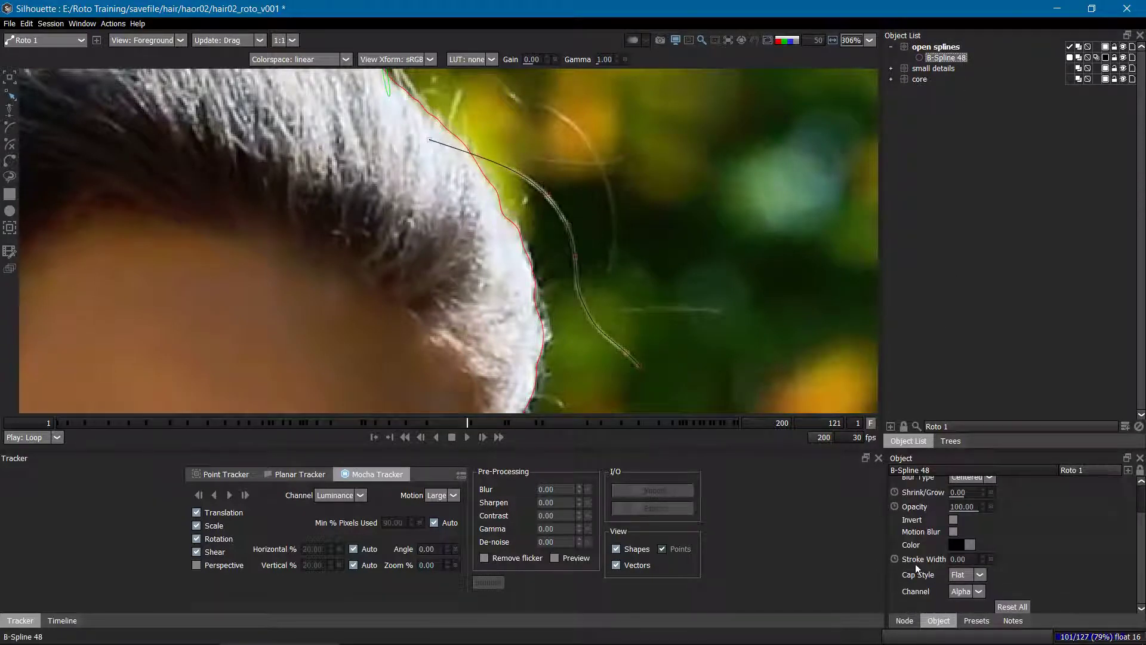
{"action": "left_click", "coordinate": [965, 559]}
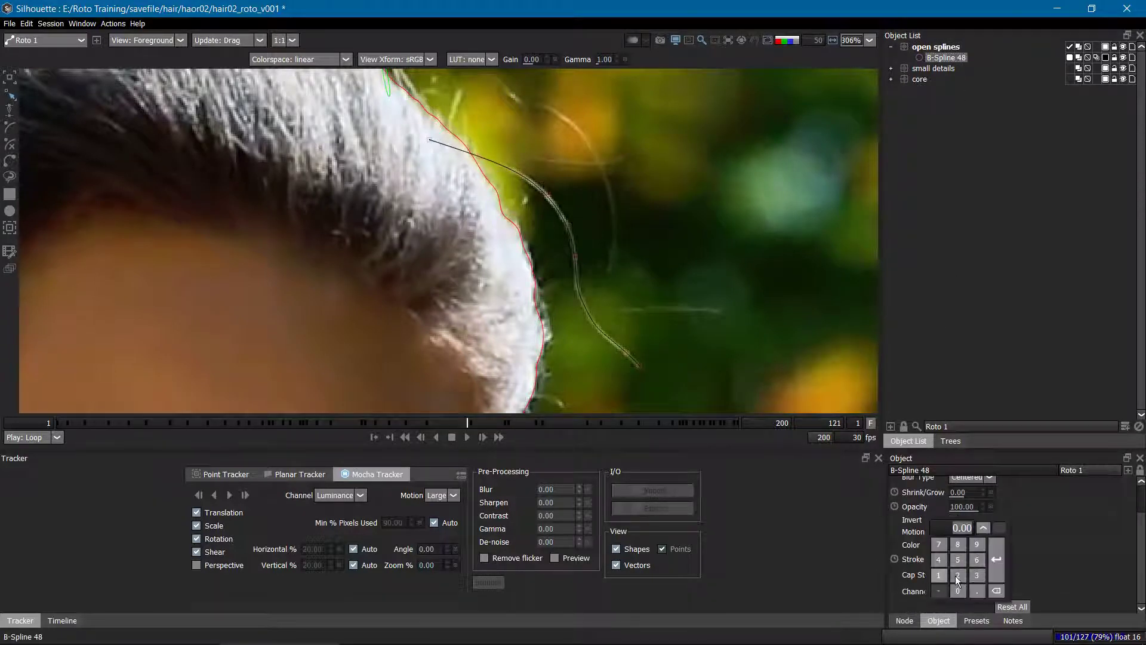
{"action": "left_click", "coordinate": [956, 577]}
{"action": "left_click", "coordinate": [993, 570]}
{"action": "left_click", "coordinate": [640, 248]}
Inspect the stroked open spline up close in the overlay and the alpha matte against the stray hair.
{"action": "key", "text": "3"}
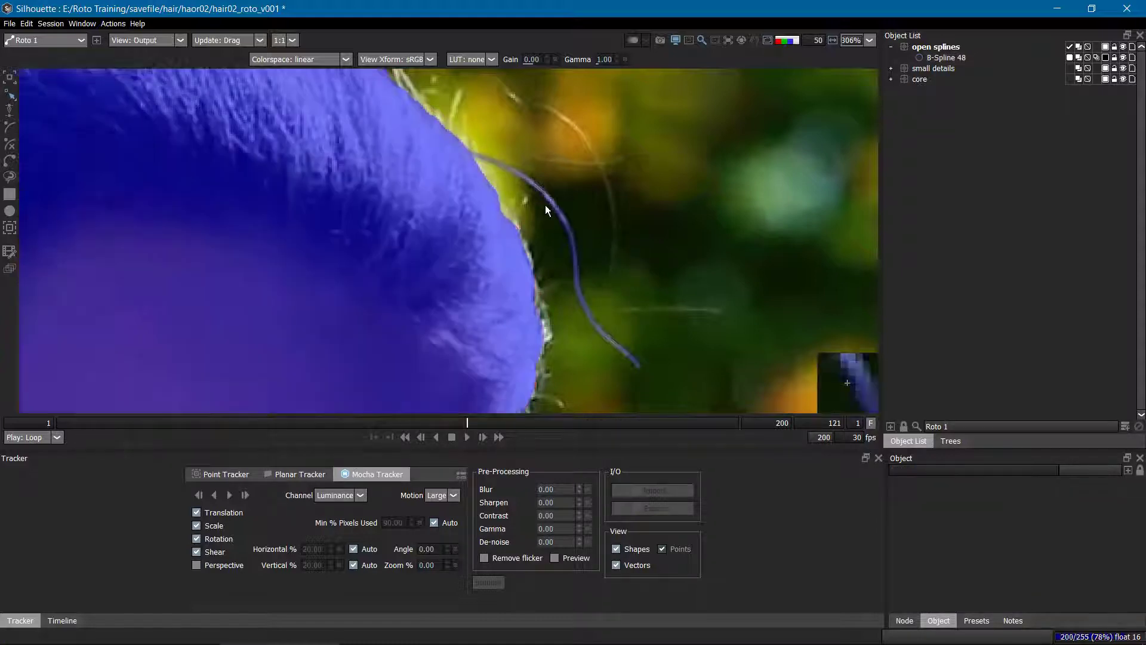
{"action": "key", "text": "a"}
{"action": "key", "text": "1"}
{"action": "scroll", "coordinate": [555, 298], "scroll_direction": "up", "scroll_amount": 1}
{"action": "key", "text": "3"}
{"action": "key", "text": "a"}
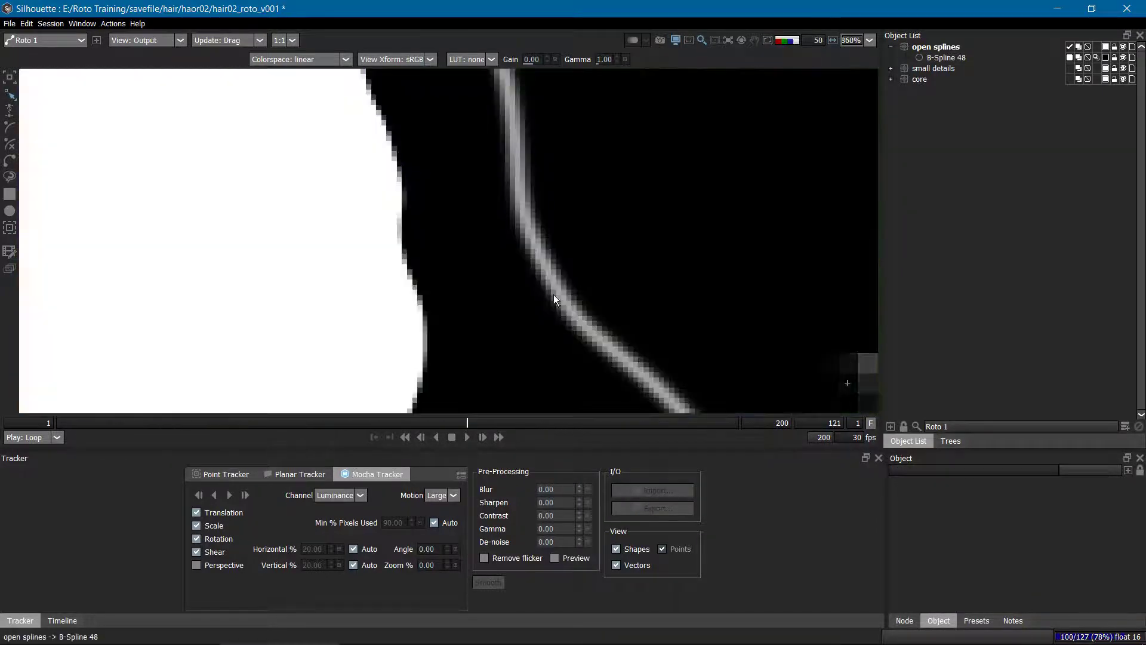
{"action": "key", "text": "a"}
{"action": "key", "text": "a"}
{"action": "key", "text": "1"}
{"action": "scroll", "coordinate": [609, 318], "scroll_direction": "down", "scroll_amount": 1}
{"action": "key", "text": "3"}
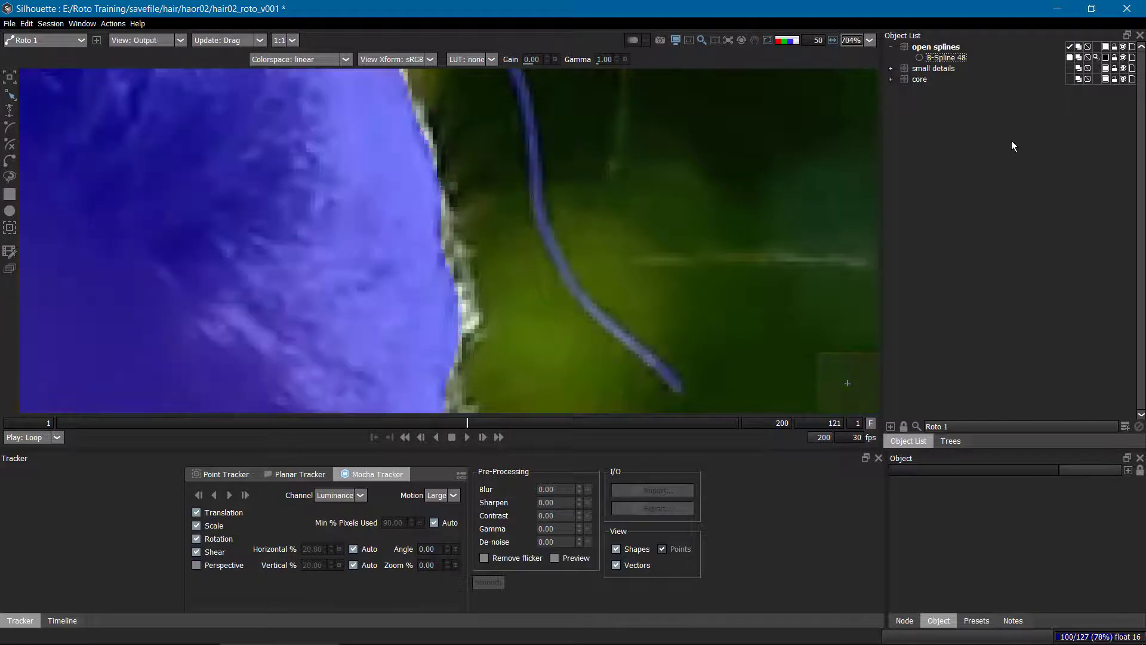
Check the open splines layer's blur setting, and set the blur of the small details and core layers to 1.
{"action": "key", "text": "1"}
{"action": "left_click", "coordinate": [946, 47]}
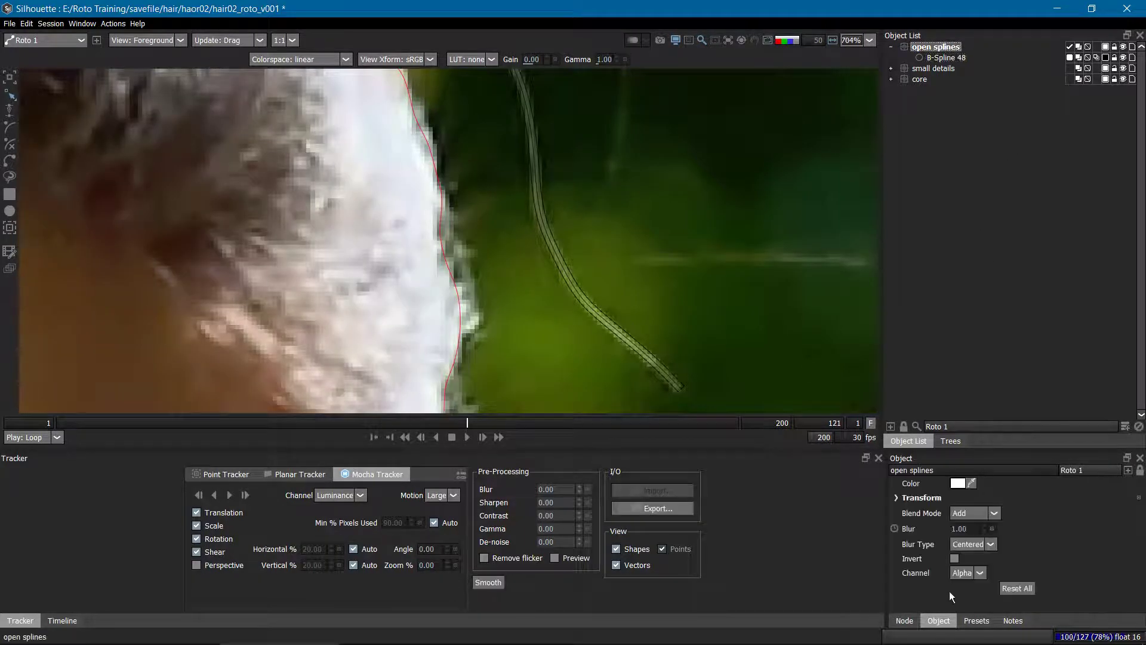
{"action": "left_click", "coordinate": [960, 107]}
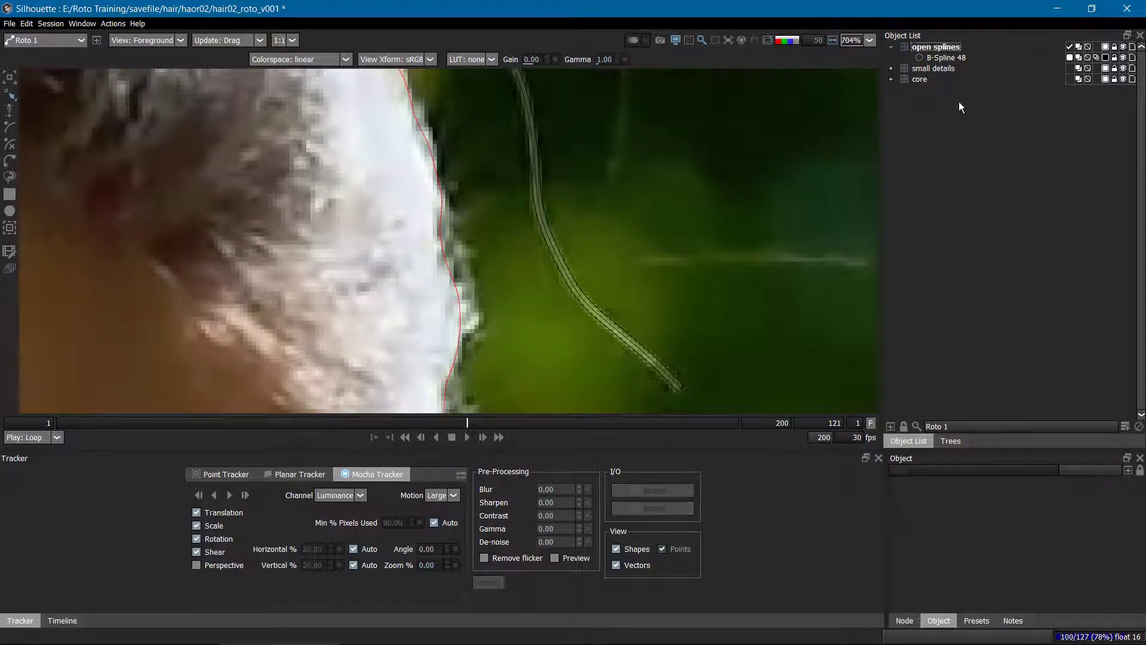
{"action": "left_click", "coordinate": [951, 69]}
{"action": "left_click", "coordinate": [944, 80], "text": "shift"}
{"action": "left_click", "coordinate": [951, 529]}
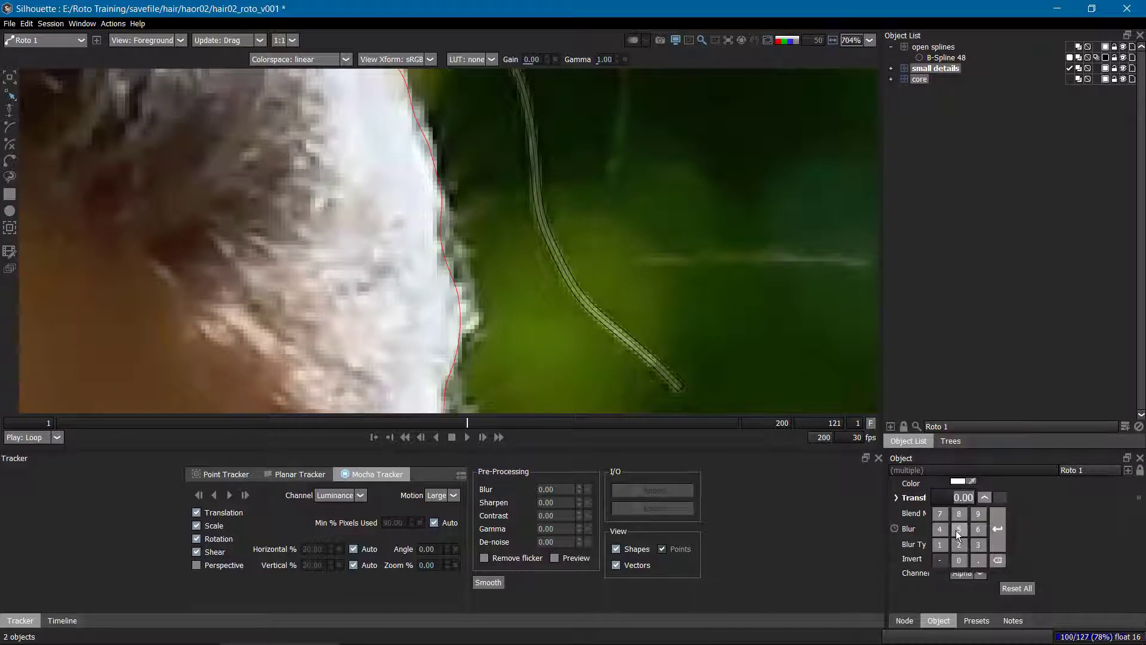
{"action": "key", "text": "Escape"}
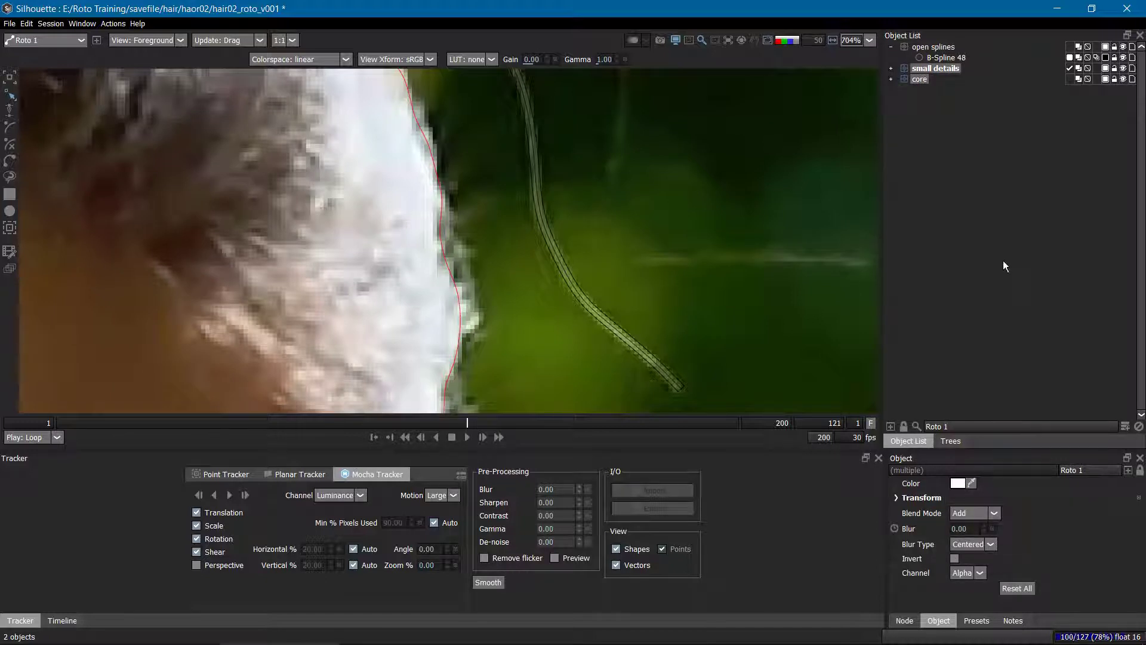
{"action": "left_click", "coordinate": [961, 527]}
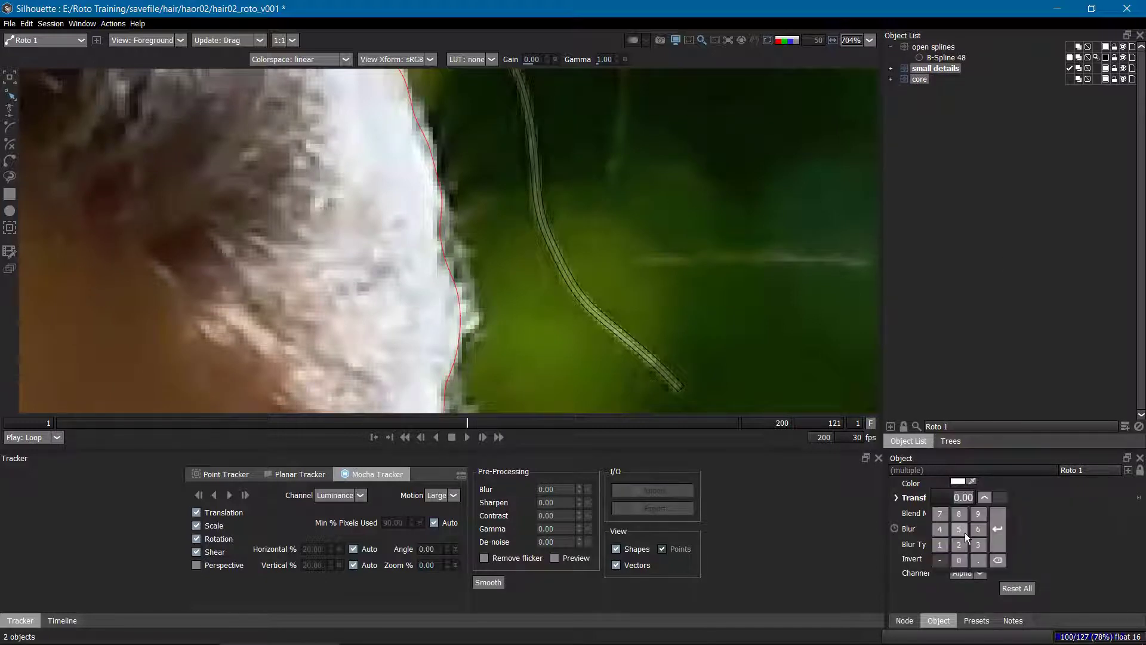
{"action": "left_click", "coordinate": [997, 529]}
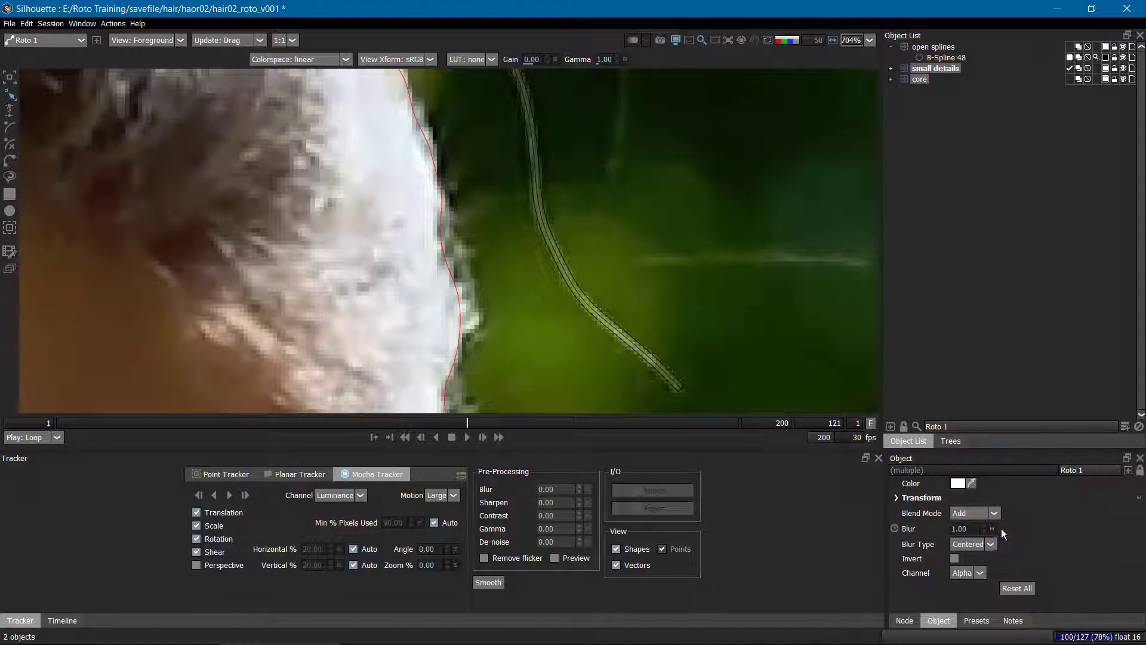
{"action": "left_click", "coordinate": [1005, 335]}
Examine the blurred edges of the head and stray-hair shapes in the overlay and matte, up close and from farther out.
{"action": "key", "text": "s"}
{"action": "key", "text": "s"}
{"action": "key", "text": "s"}
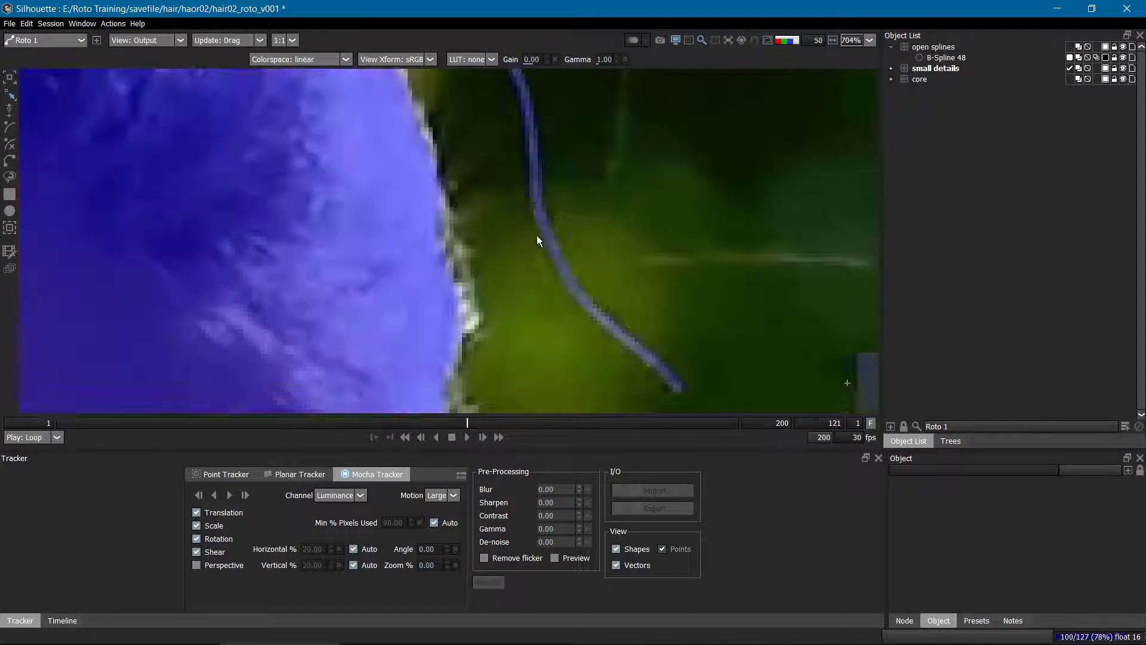
{"action": "scroll", "coordinate": [537, 218], "scroll_direction": "down", "scroll_amount": 3}
{"action": "key", "text": "s"}
{"action": "key", "text": "s"}
{"action": "key", "text": "s"}
{"action": "key", "text": "s"}
{"action": "scroll", "coordinate": [546, 200], "scroll_direction": "down", "scroll_amount": 2}
{"action": "key", "text": "a"}
{"action": "left_click_drag", "start_coordinate": [533, 186], "coordinate": [575, 304]}
{"action": "key", "text": "a"}
{"action": "scroll", "coordinate": [555, 266], "scroll_direction": "down", "scroll_amount": 4}
{"action": "key", "text": "s"}
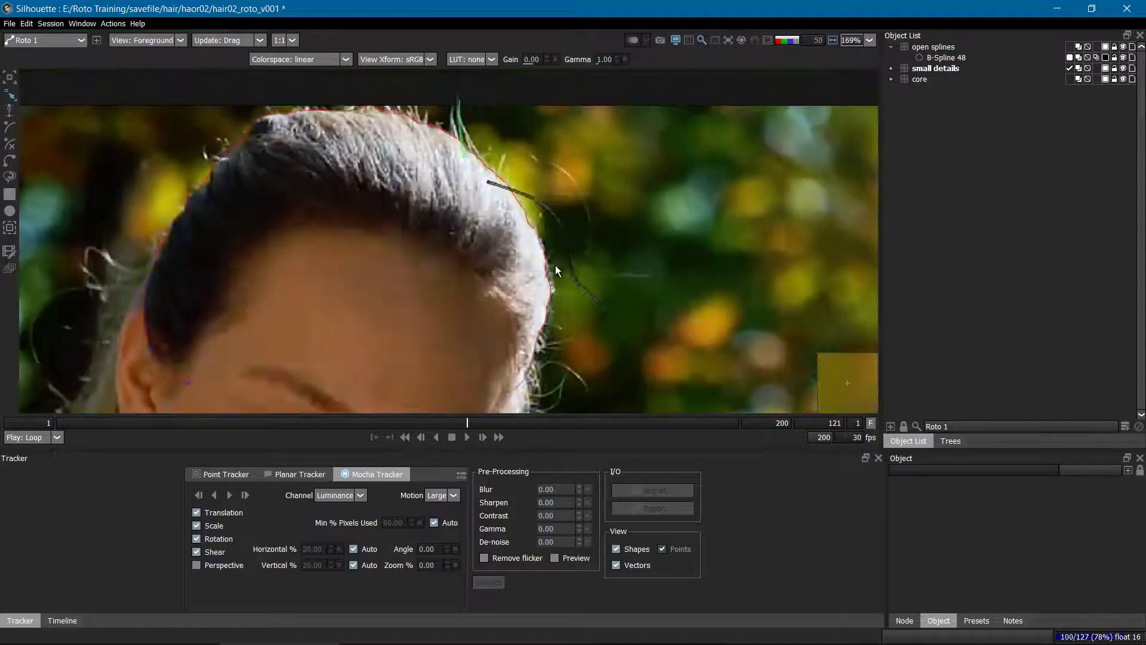
{"action": "key", "text": "s"}
{"action": "key", "text": "s"}
{"action": "key", "text": "s"}
{"action": "scroll", "coordinate": [436, 222], "scroll_direction": "down", "scroll_amount": 3}
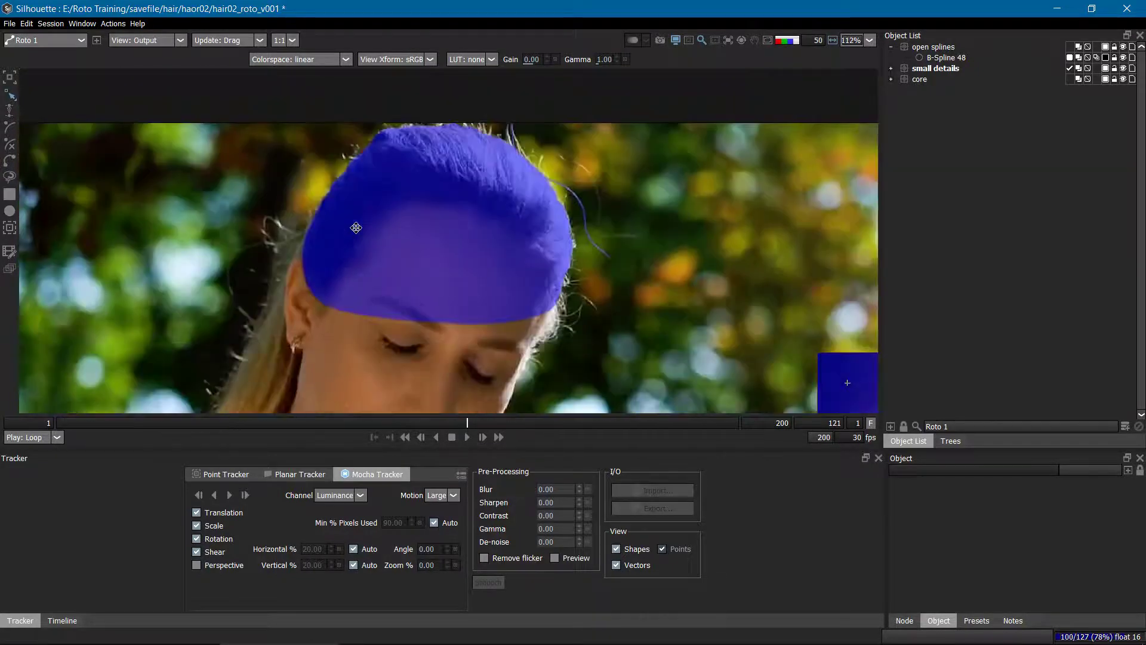
Compare the spline outlines with the output overlay across the whole frame in the full-size viewer, and restore the interface panels.
{"action": "key", "text": "1"}
{"action": "key", "text": "s"}
{"action": "key", "text": "s"}
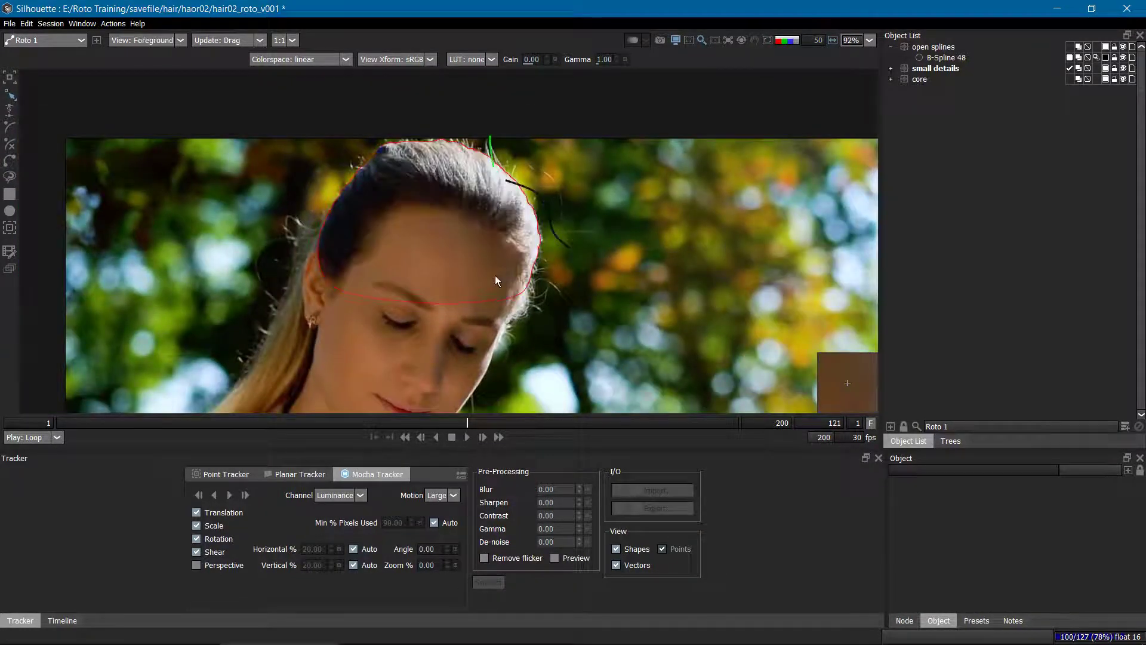
{"action": "key", "text": "s"}
{"action": "key", "text": "s"}
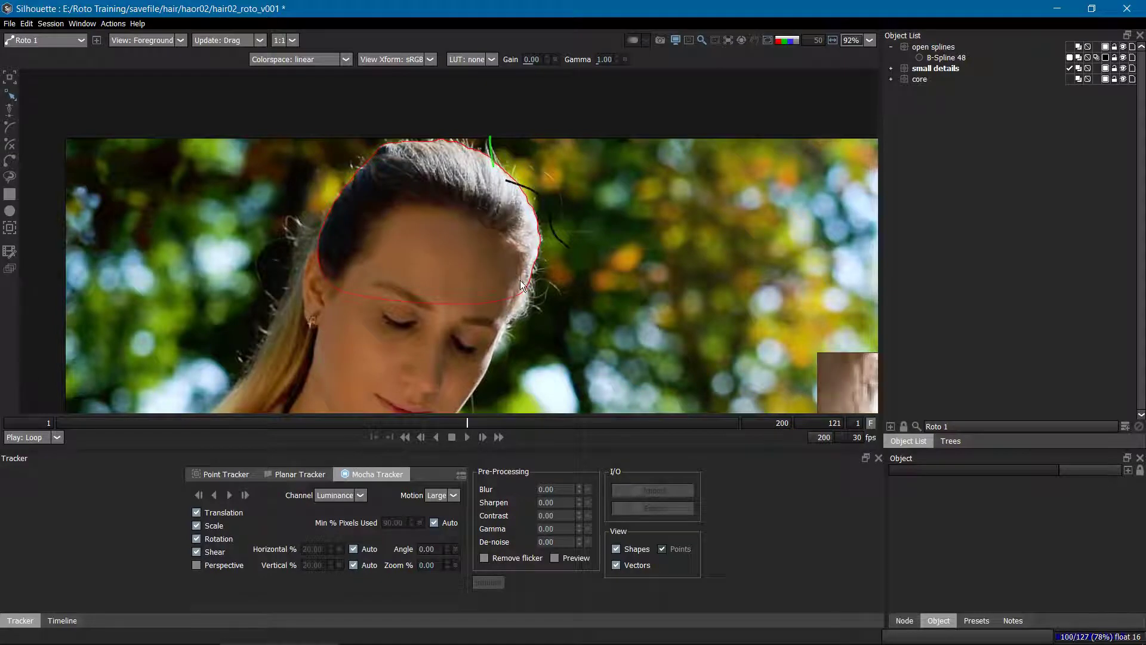
{"action": "key", "text": "grave"}
{"action": "left_click_drag", "start_coordinate": [695, 337], "coordinate": [693, 338]}
{"action": "key", "text": "s"}
{"action": "key", "text": "s"}
{"action": "scroll", "coordinate": [710, 354], "scroll_direction": "down", "scroll_amount": 4}
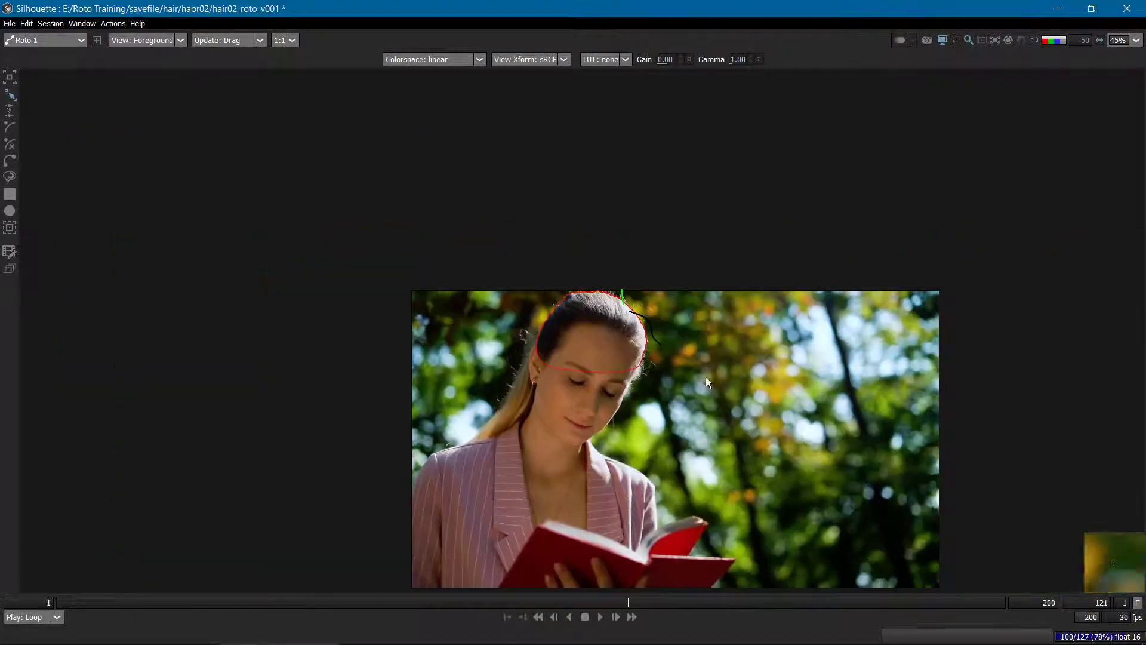
{"action": "scroll", "coordinate": [711, 352], "scroll_direction": "up", "scroll_amount": 3}
{"action": "key", "text": "s"}
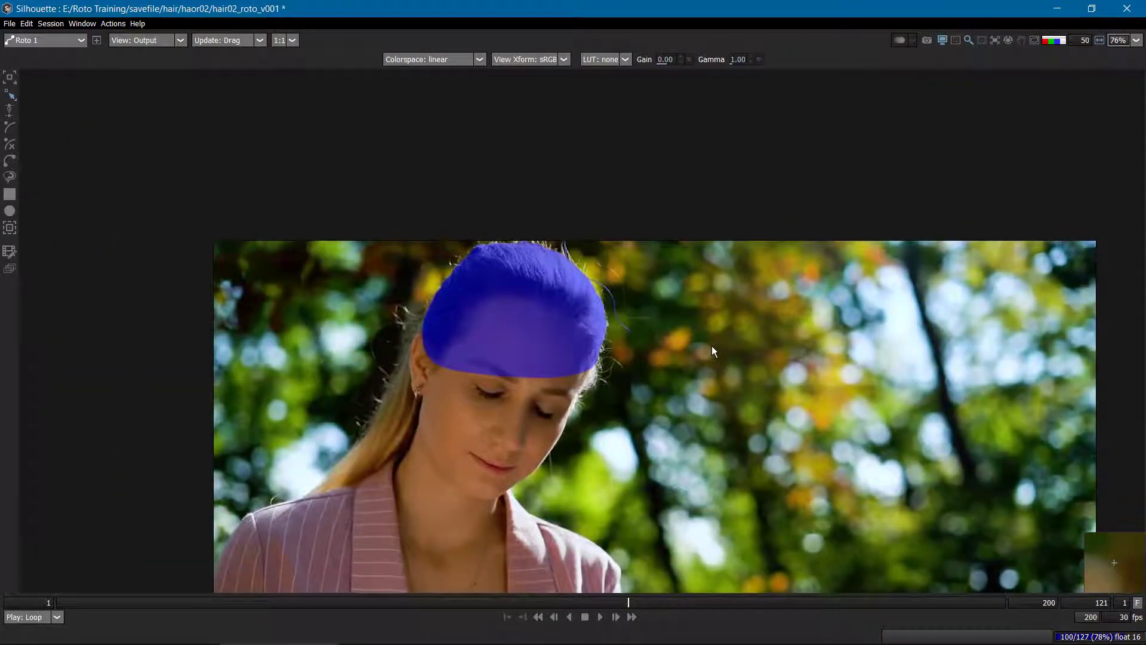
{"action": "key", "text": "grave"}
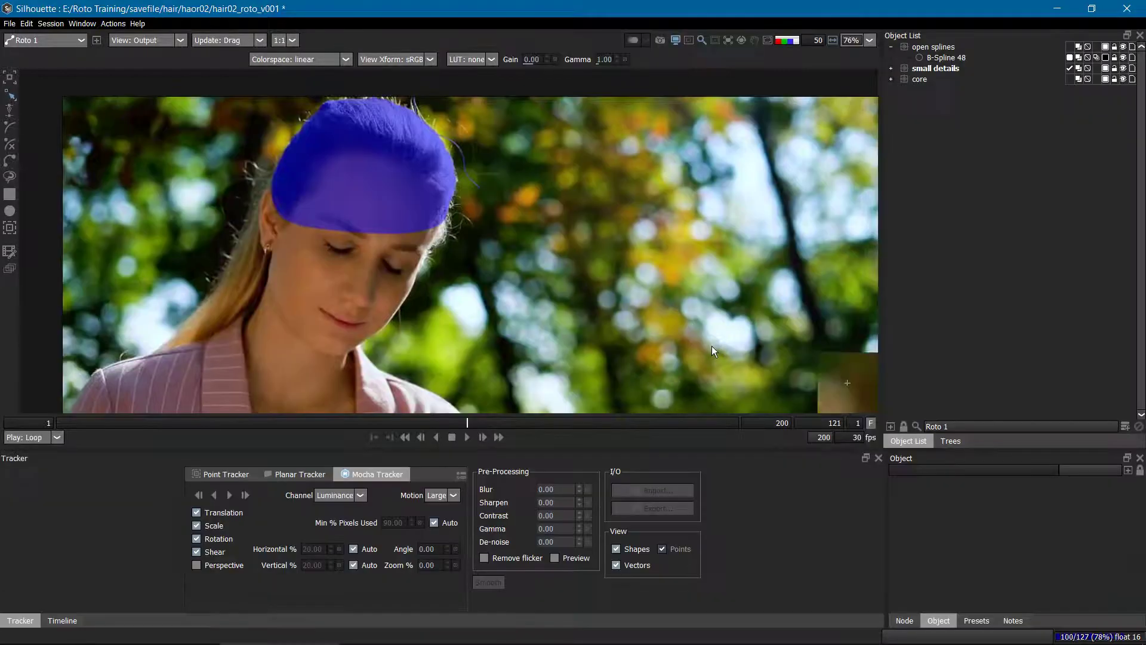
{"action": "scroll", "coordinate": [622, 211], "scroll_direction": "down", "scroll_amount": 2}
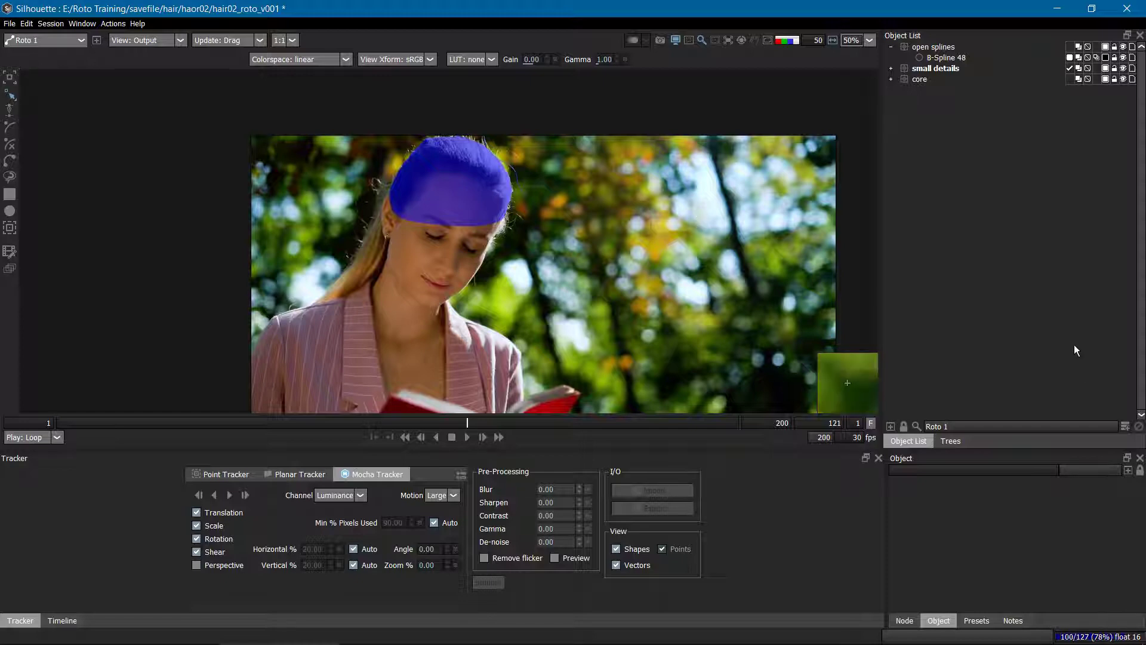
Open the Roto node that feeds the Output node and display all its shape outlines in the full-size viewer.
{"action": "left_click", "coordinate": [950, 441]}
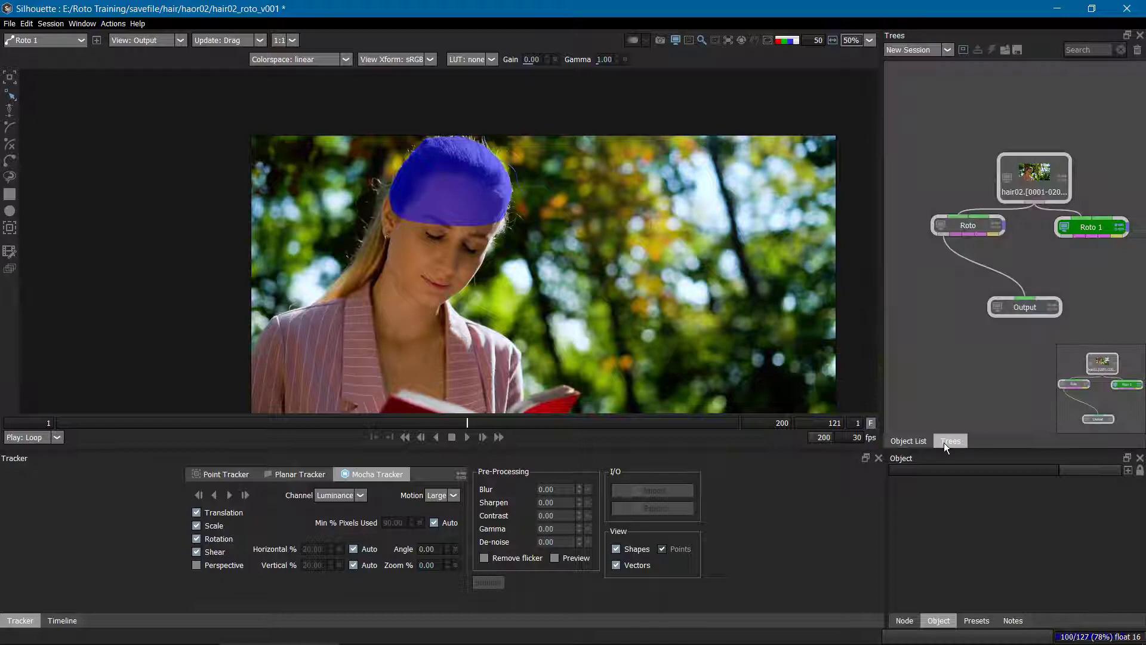
{"action": "double_click", "coordinate": [961, 241]}
{"action": "scroll", "coordinate": [613, 262], "scroll_direction": "down", "scroll_amount": 3}
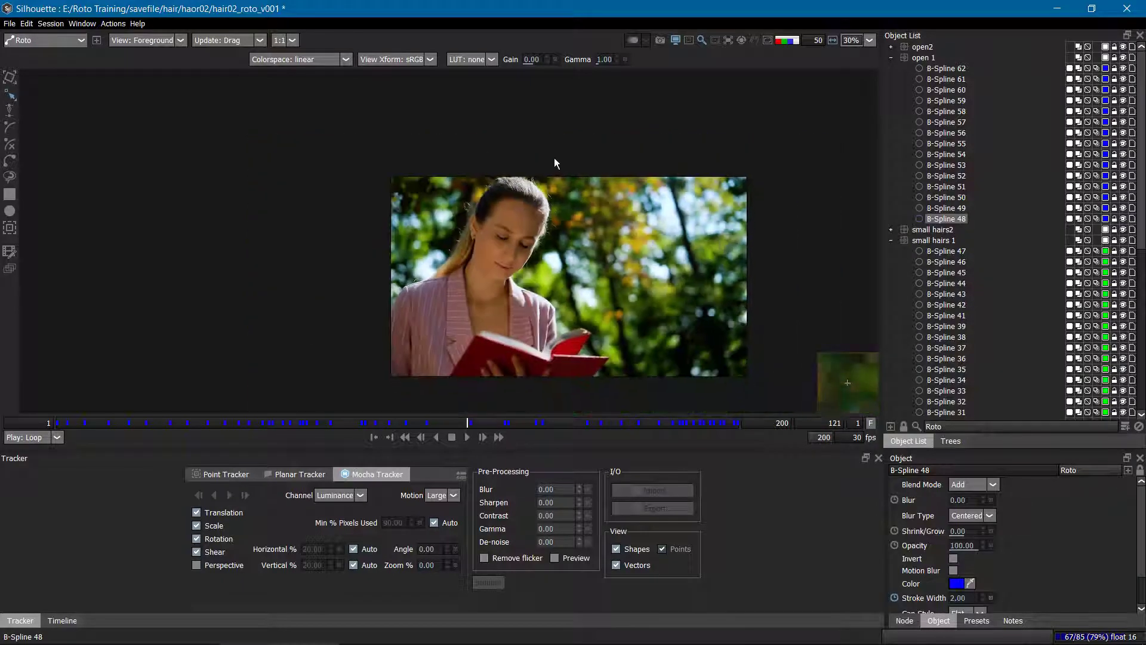
{"action": "left_click_drag", "start_coordinate": [553, 158], "coordinate": [543, 137]}
{"action": "key", "text": "F2"}
{"action": "key", "text": "o"}
{"action": "left_click_drag", "start_coordinate": [636, 284], "coordinate": [578, 258]}
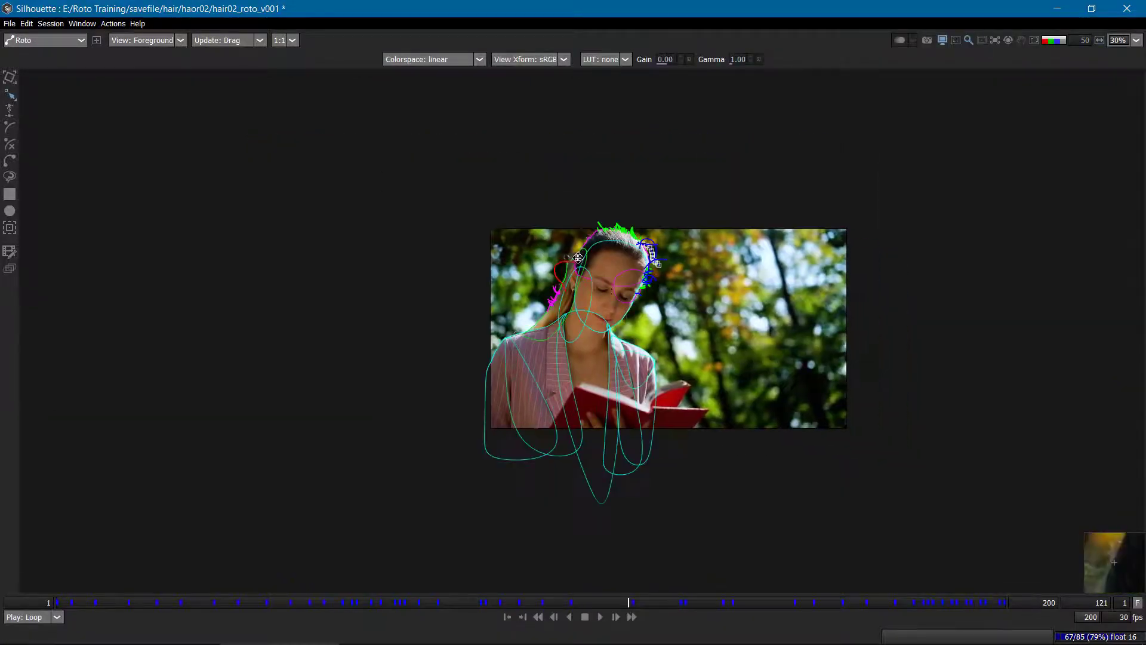
Frame the woman's head and shoulders and play the clip to review the complete set of hair and body splines.
{"action": "scroll", "coordinate": [603, 278], "scroll_direction": "up", "scroll_amount": 5}
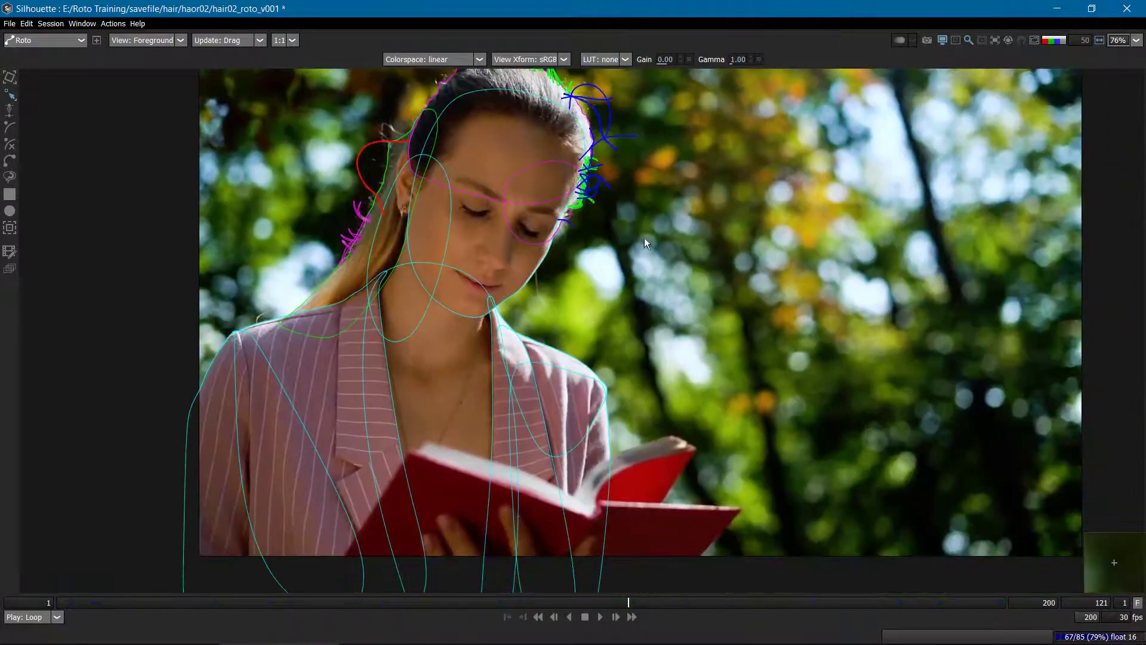
{"action": "left_click_drag", "start_coordinate": [644, 238], "coordinate": [642, 294]}
{"action": "scroll", "coordinate": [532, 167], "scroll_direction": "up", "scroll_amount": 1}
{"action": "scroll", "coordinate": [503, 252], "scroll_direction": "down", "scroll_amount": 1}
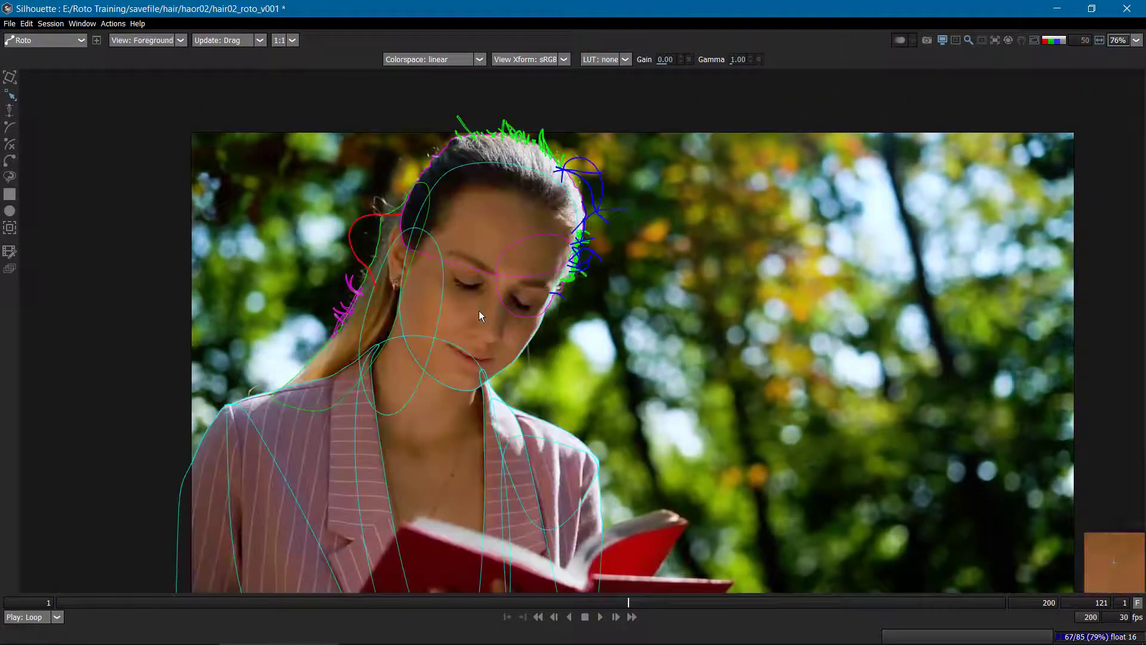
{"action": "key", "text": "space"}
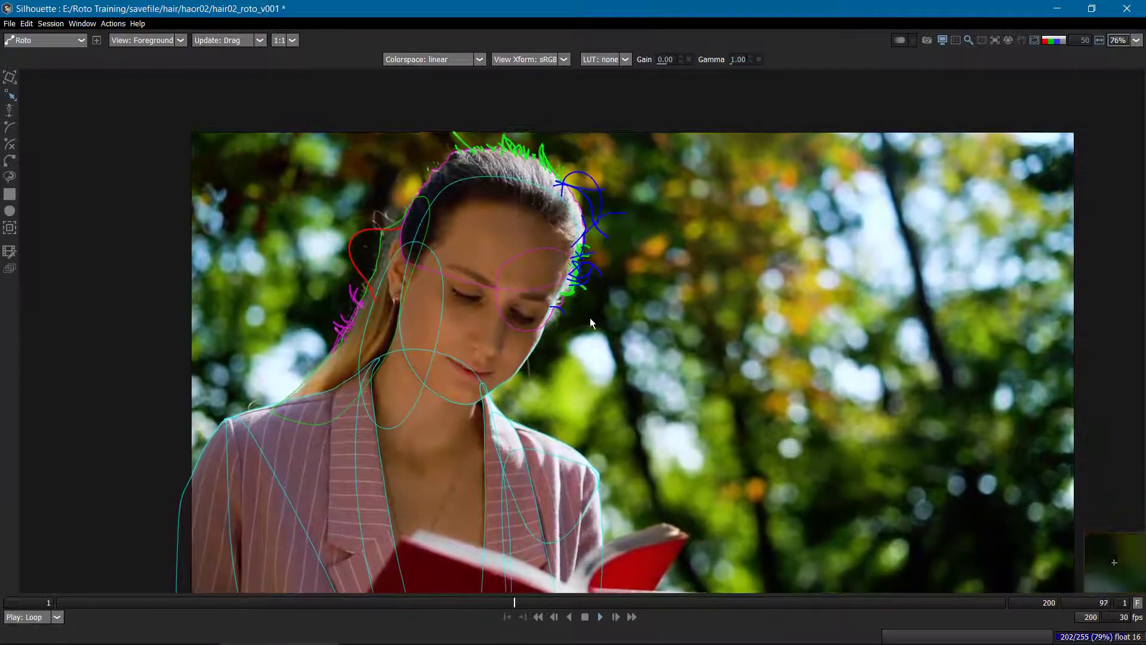
Examine the stray-hair splines beside the face and along the crown up close while the clip plays.
{"action": "scroll", "coordinate": [573, 293], "scroll_direction": "up", "scroll_amount": 3}
{"action": "scroll", "coordinate": [557, 256], "scroll_direction": "up", "scroll_amount": 5}
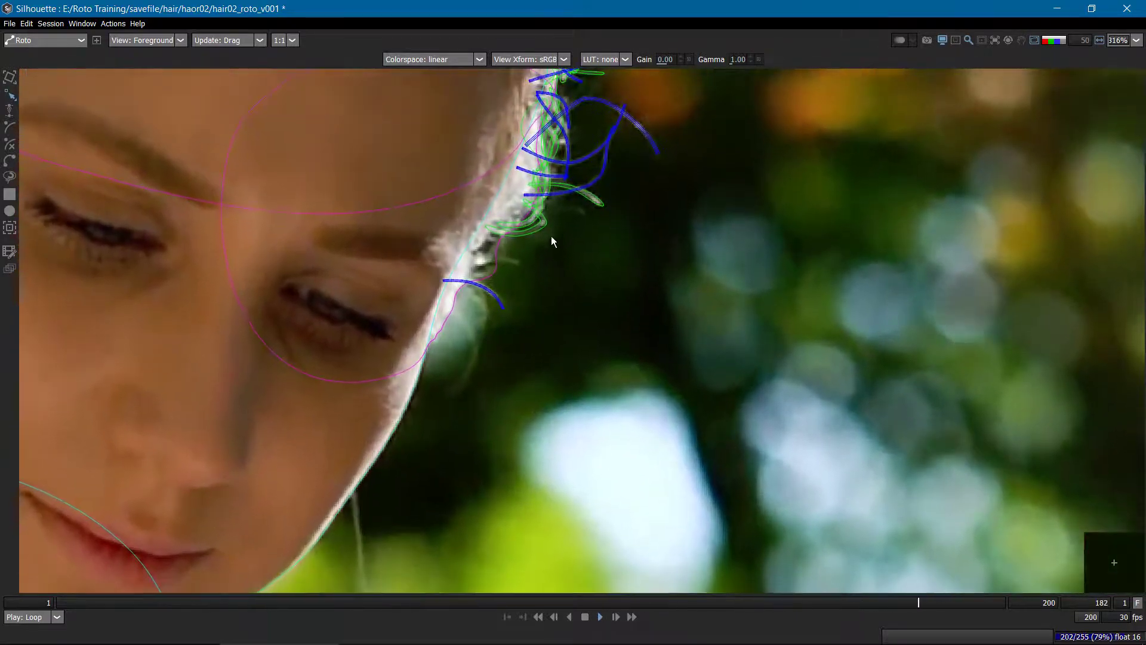
{"action": "scroll", "coordinate": [404, 407], "scroll_direction": "down", "scroll_amount": 2}
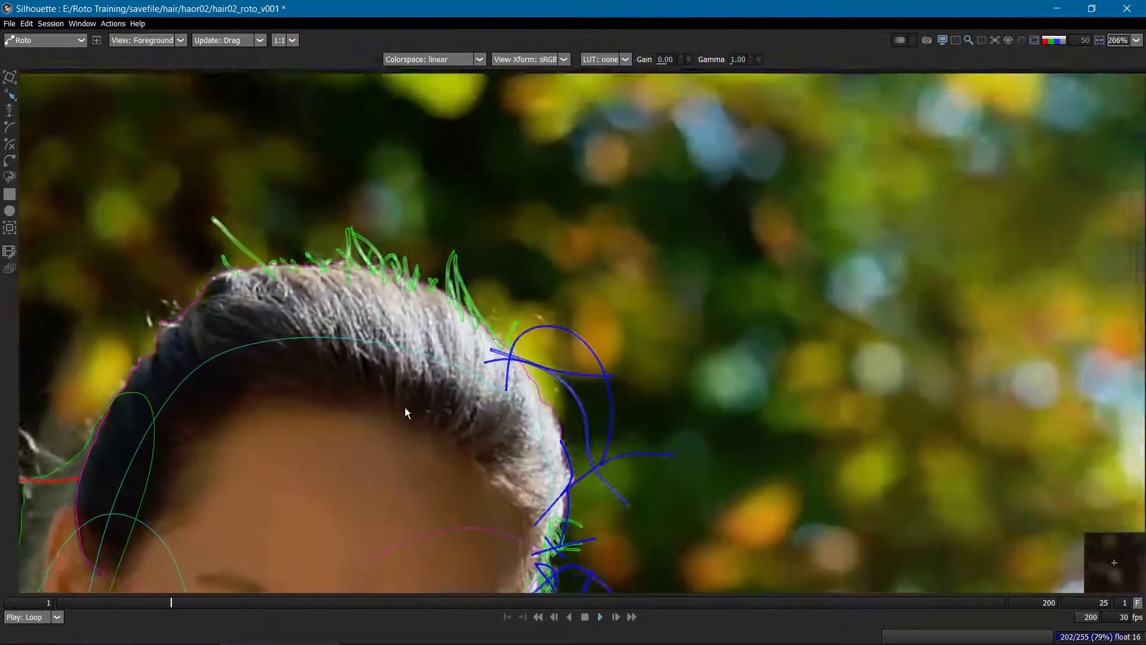
{"action": "scroll", "coordinate": [266, 388], "scroll_direction": "down", "scroll_amount": 1}
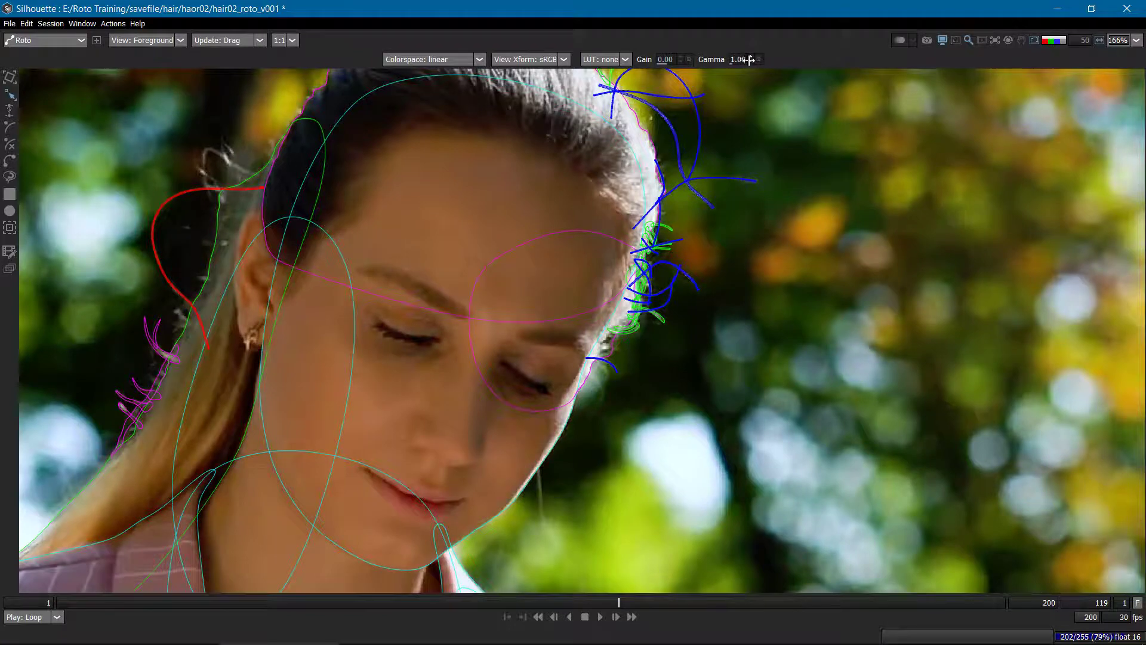
Raise the viewer gamma to 1.89 and inspect the stray hairs behind the ear and beside the face.
{"action": "left_click_drag", "start_coordinate": [749, 60], "coordinate": [753, 59]}
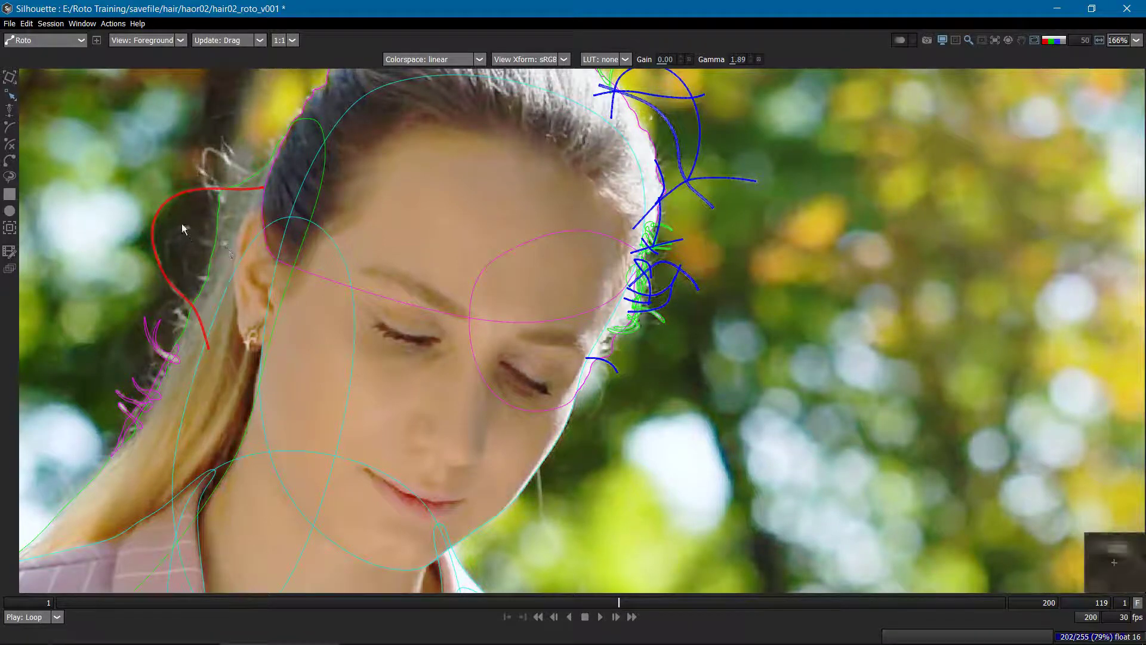
{"action": "left_click_drag", "start_coordinate": [239, 233], "coordinate": [186, 250]}
{"action": "left_click_drag", "start_coordinate": [562, 444], "coordinate": [566, 394]}
{"action": "scroll", "coordinate": [566, 394], "scroll_direction": "up", "scroll_amount": 1}
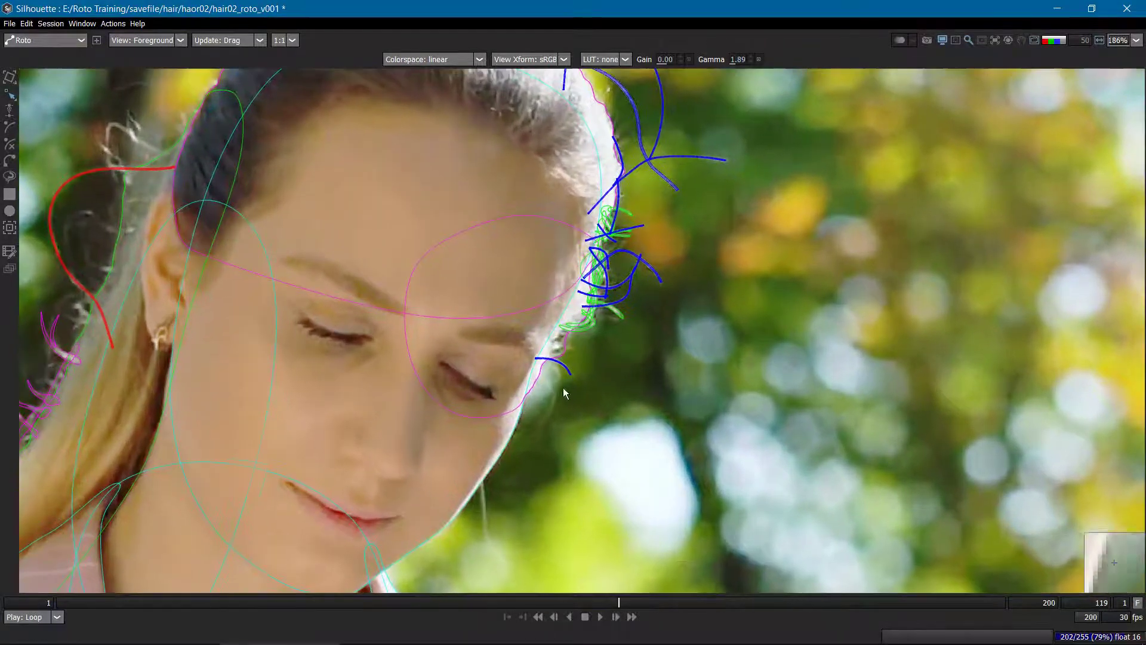
Reset the viewer gamma, raise it to 1.73, and inspect the hair splines around the whole head.
{"action": "left_click", "coordinate": [759, 59]}
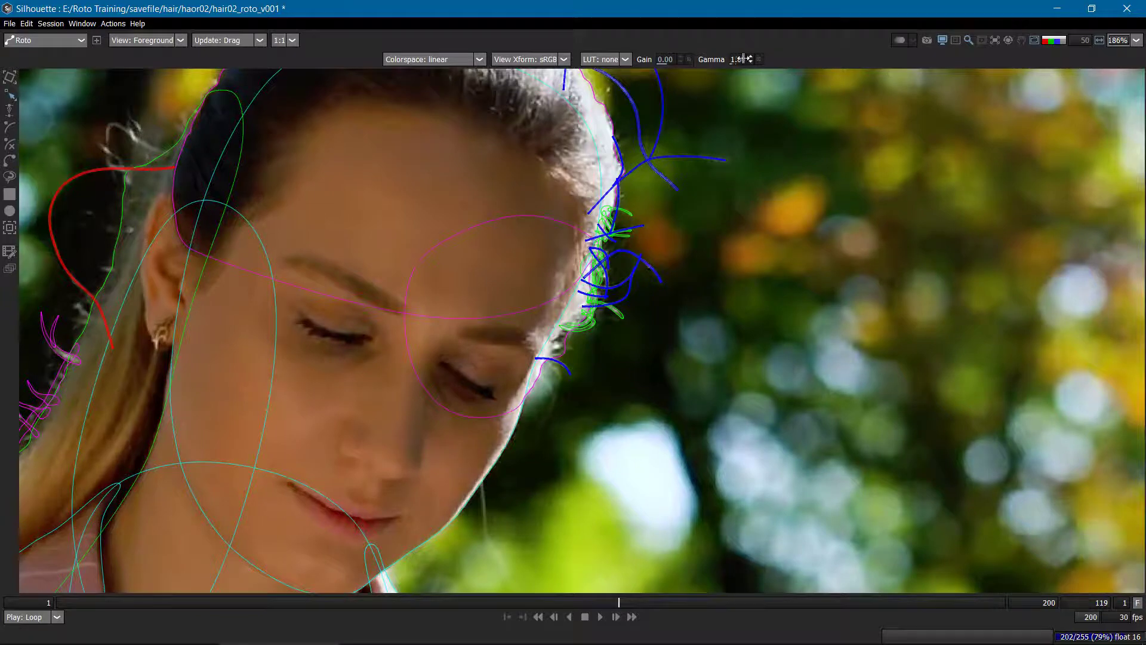
{"action": "left_click_drag", "start_coordinate": [745, 58], "coordinate": [753, 59]}
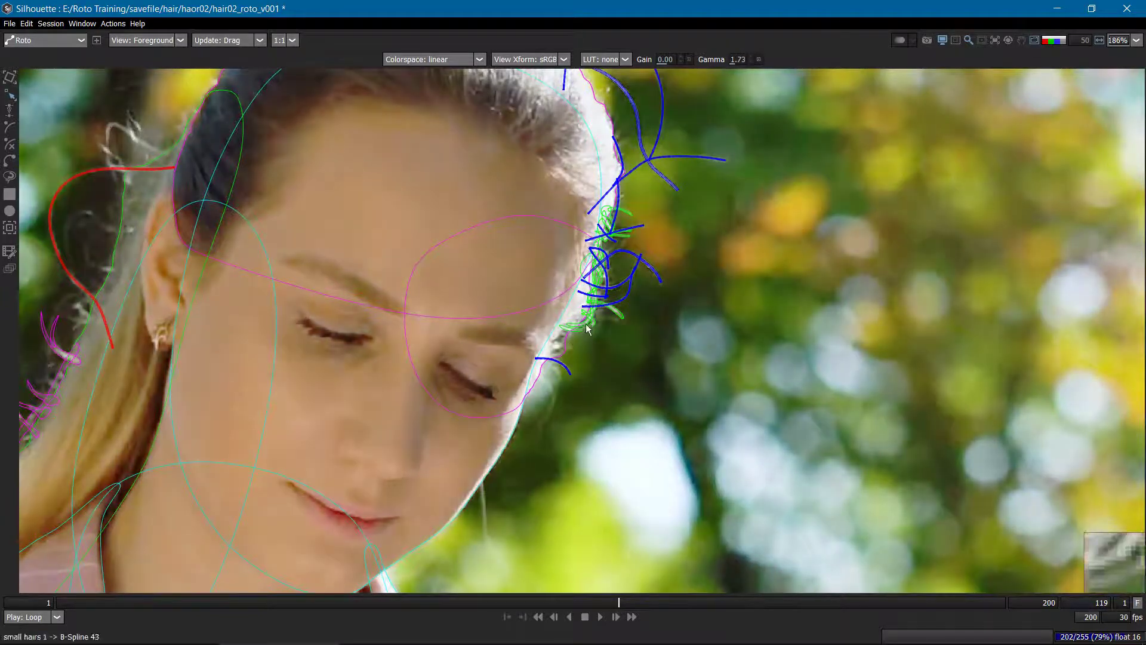
{"action": "left_click_drag", "start_coordinate": [600, 71], "coordinate": [579, 204]}
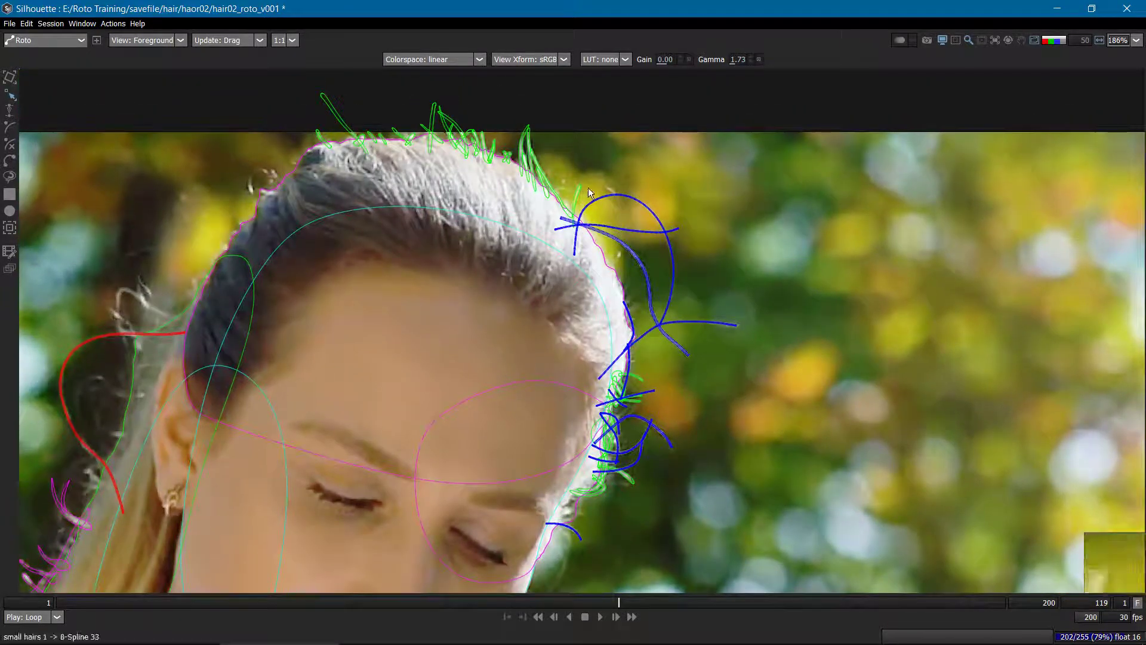
{"action": "scroll", "coordinate": [436, 231], "scroll_direction": "down", "scroll_amount": 5}
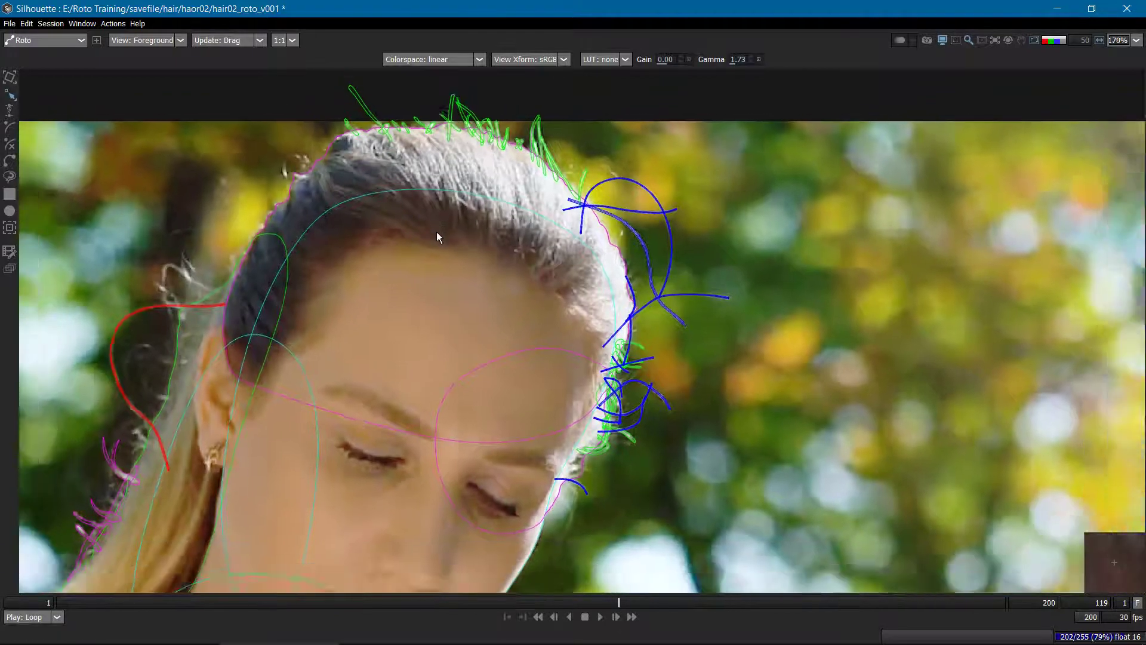
{"action": "scroll", "coordinate": [451, 363], "scroll_direction": "up", "scroll_amount": 4}
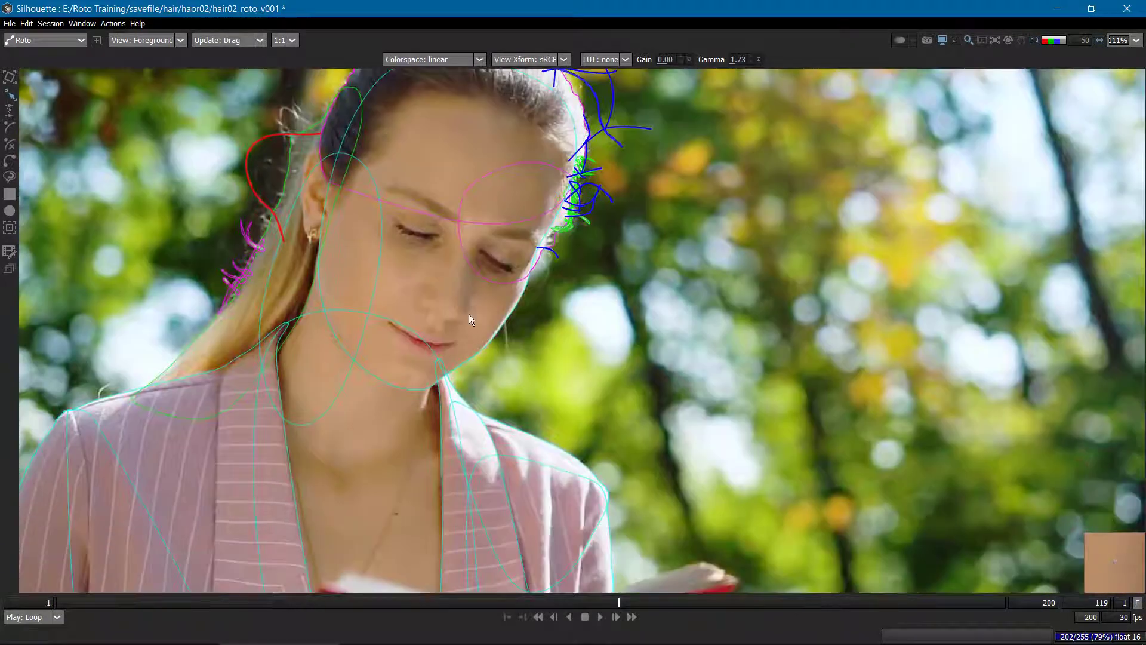
{"action": "scroll", "coordinate": [533, 266], "scroll_direction": "down", "scroll_amount": 5}
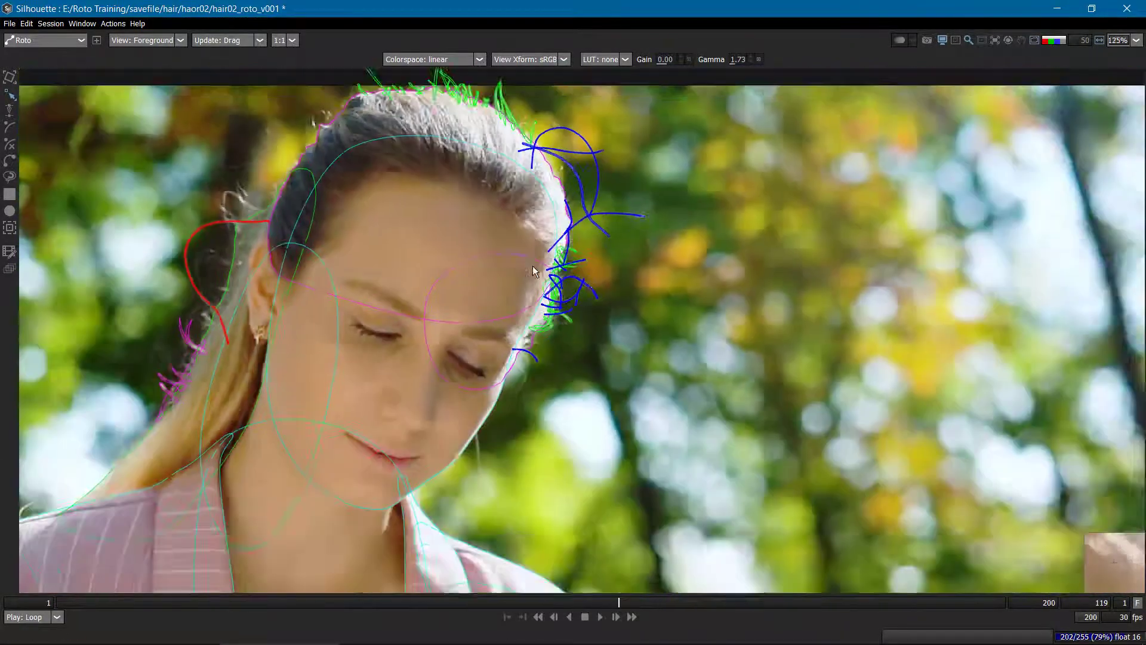
Restore the interface panels around the viewer and frame the woman's head and shoulders.
{"action": "key", "text": "grave"}
{"action": "key", "text": "grave"}
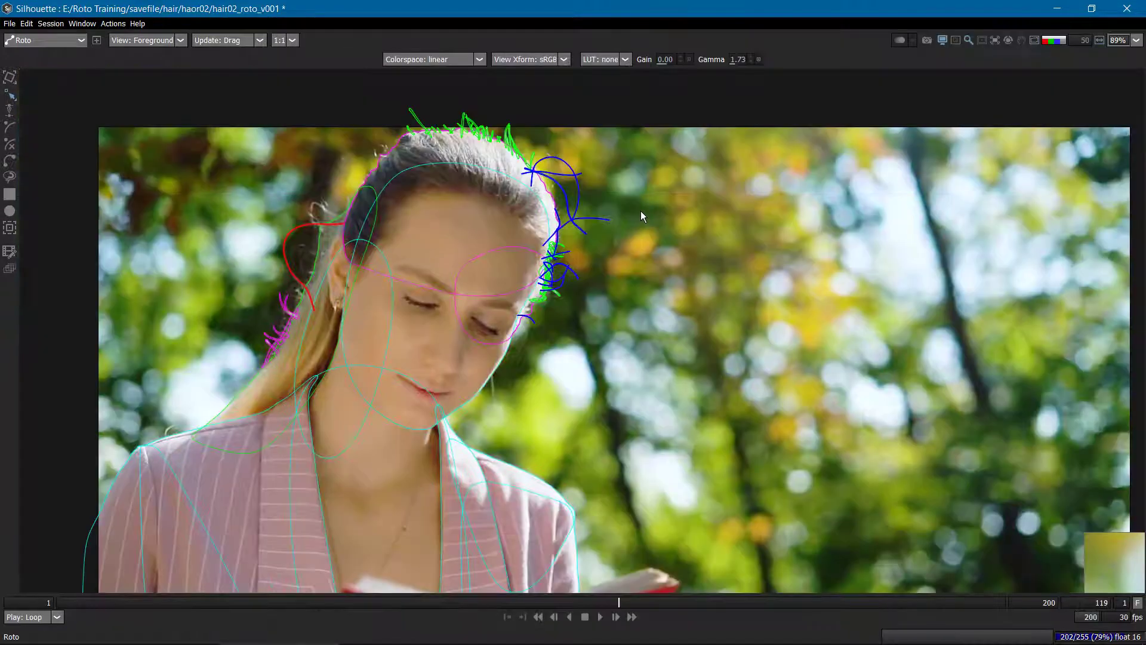
{"action": "key", "text": "grave"}
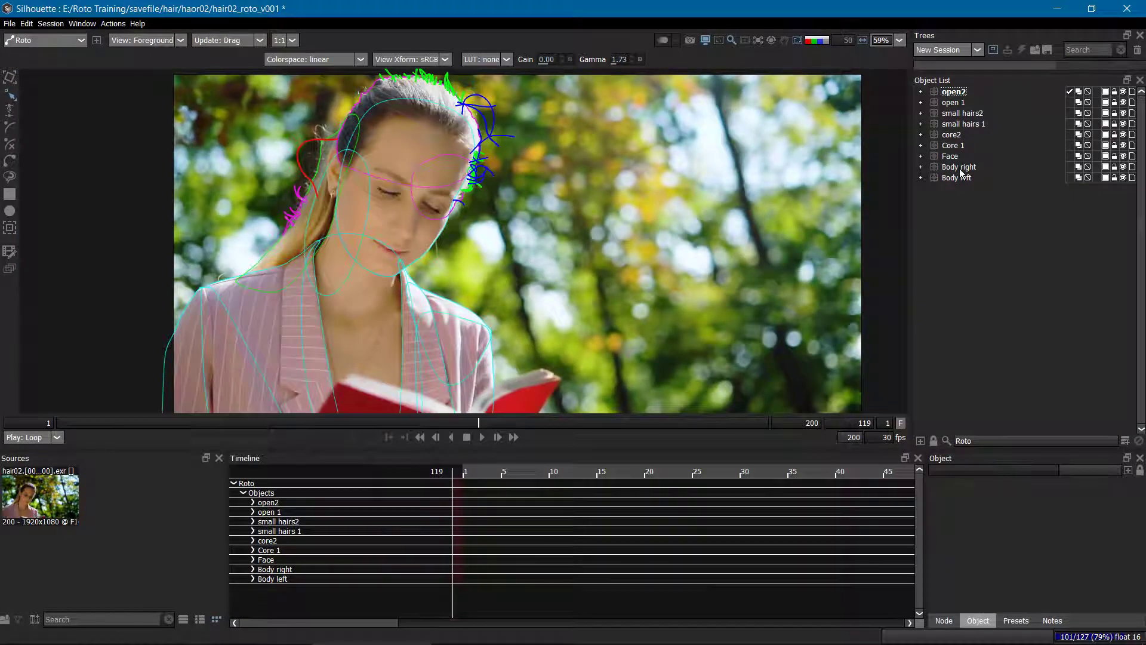
{"action": "scroll", "coordinate": [390, 271], "scroll_direction": "up", "scroll_amount": 2}
{"action": "left_click_drag", "start_coordinate": [390, 271], "coordinate": [429, 288]}
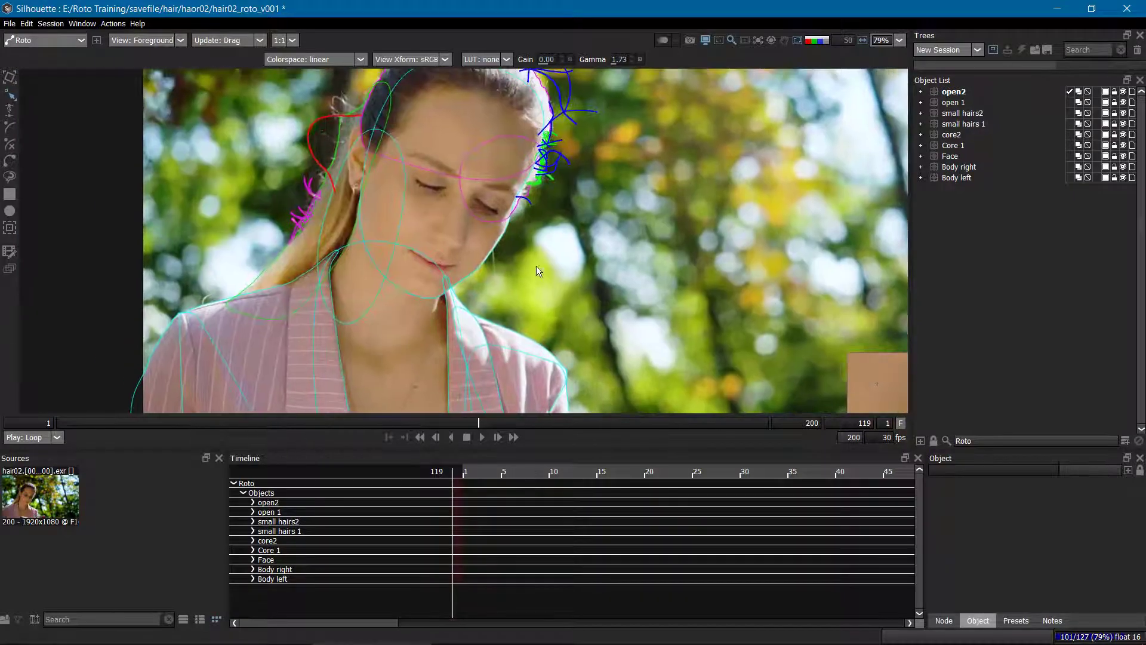
{"action": "left_click_drag", "start_coordinate": [539, 261], "coordinate": [601, 268]}
{"action": "scroll", "coordinate": [601, 268], "scroll_direction": "down", "scroll_amount": 3}
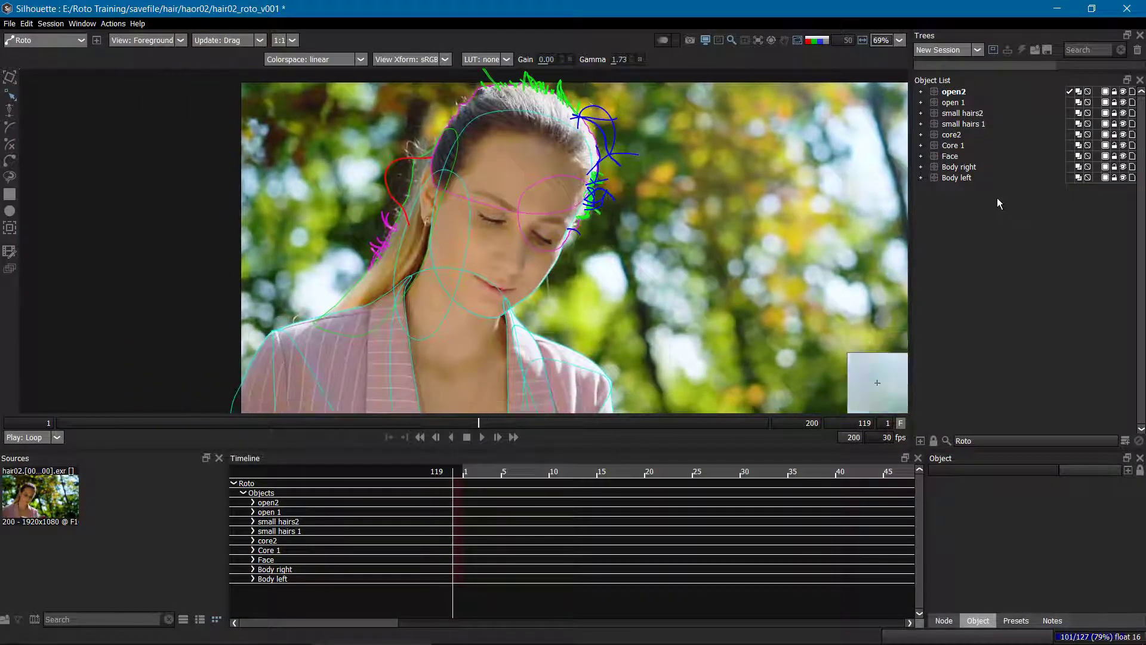
Inspect which head and ponytail splines belong to the Core 1 and core2 layers, and collapse both layers.
{"action": "left_click", "coordinate": [955, 145]}
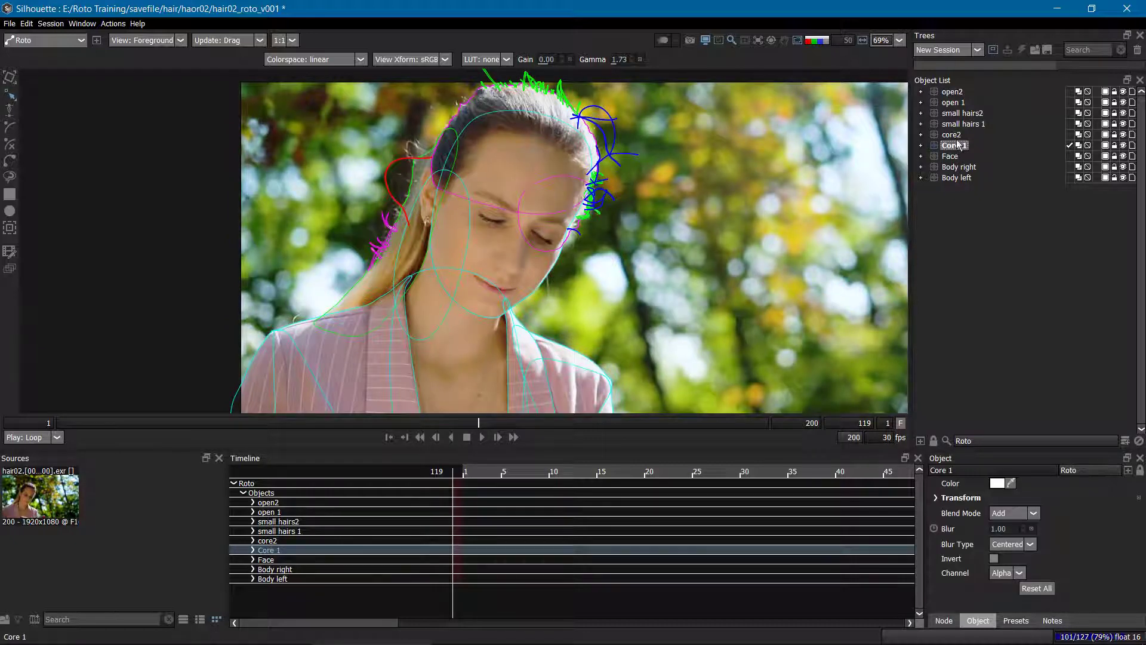
{"action": "left_click", "coordinate": [955, 135]}
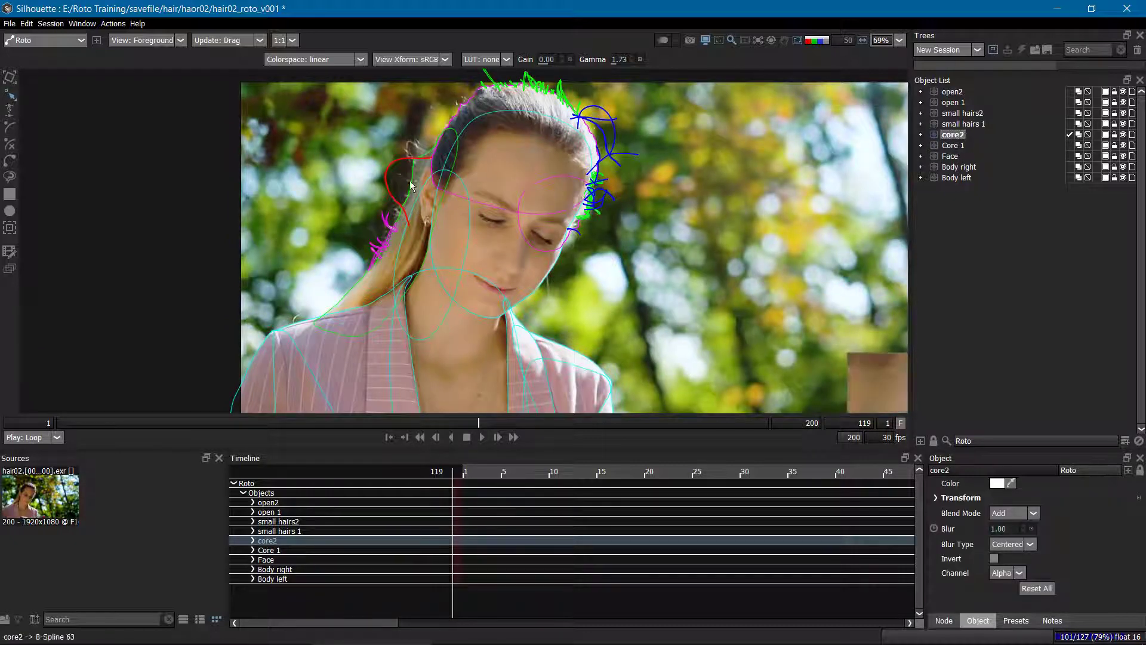
{"action": "left_click", "coordinate": [472, 102]}
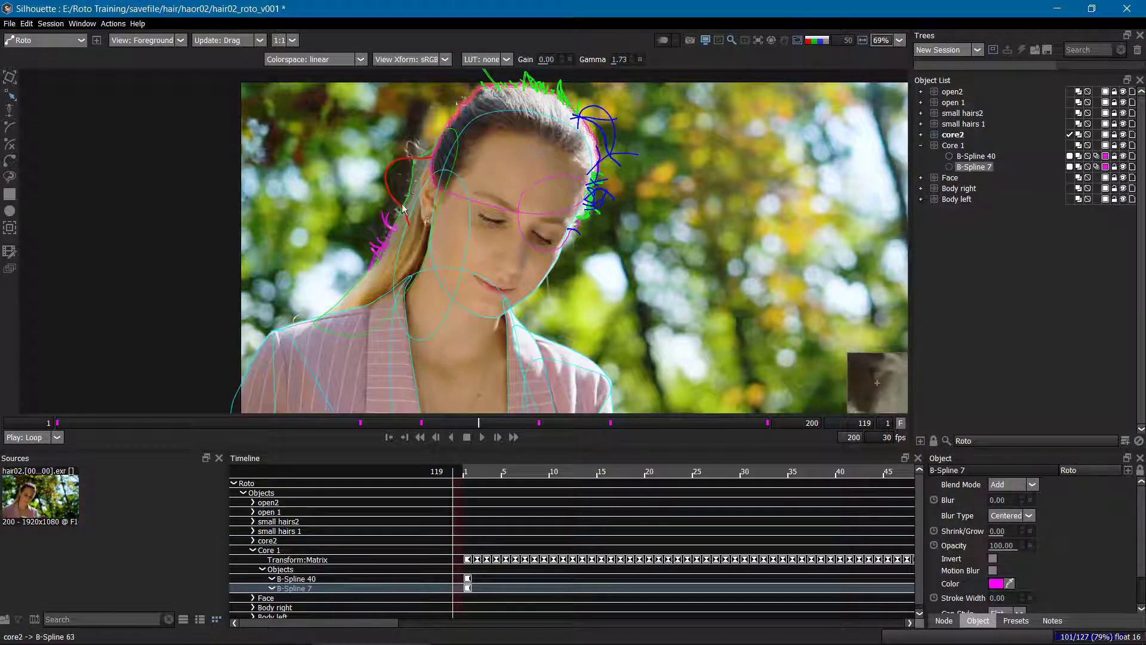
{"action": "left_click", "coordinate": [411, 186]}
{"action": "left_click", "coordinate": [752, 262]}
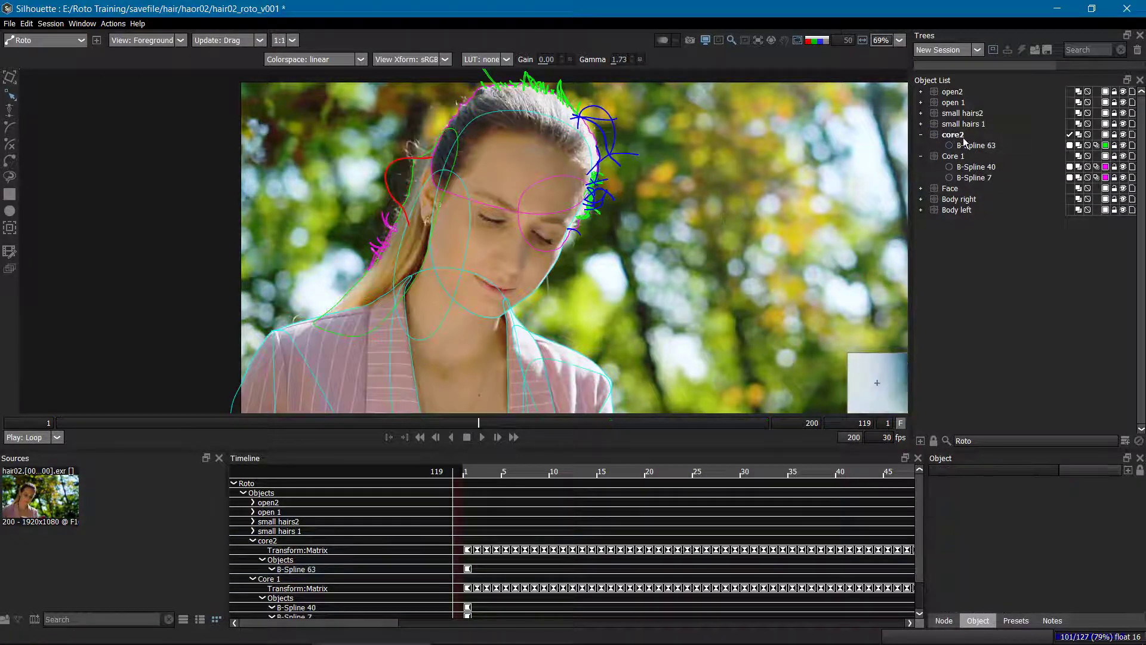
{"action": "left_click", "coordinate": [465, 108]}
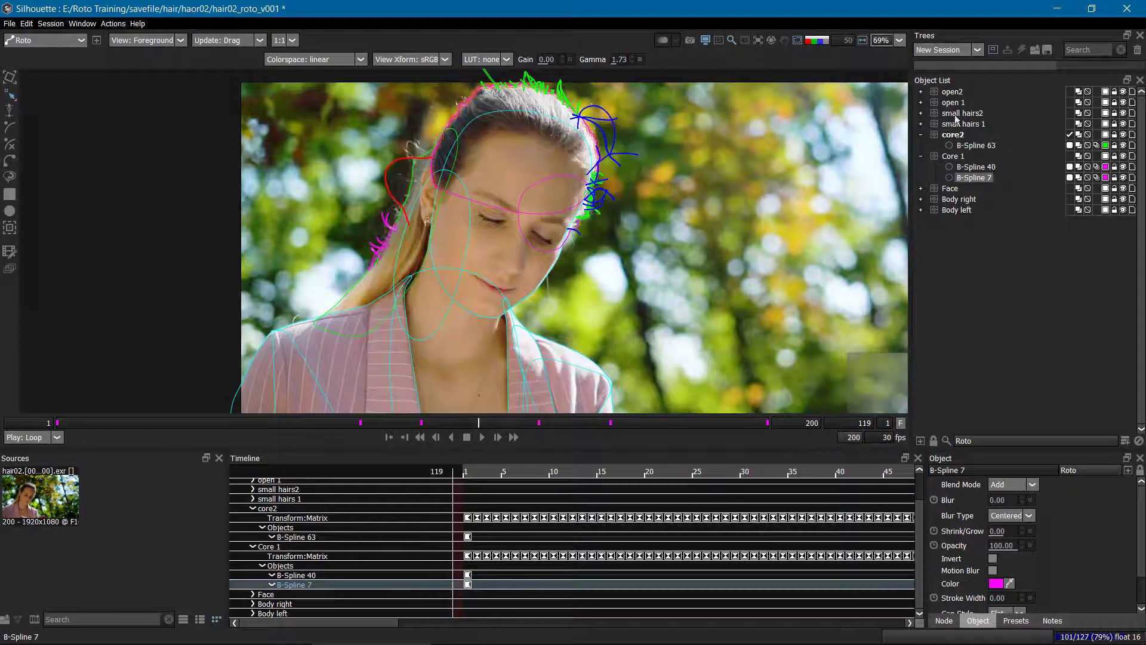
{"action": "left_click_drag", "start_coordinate": [542, 94], "coordinate": [533, 134]}
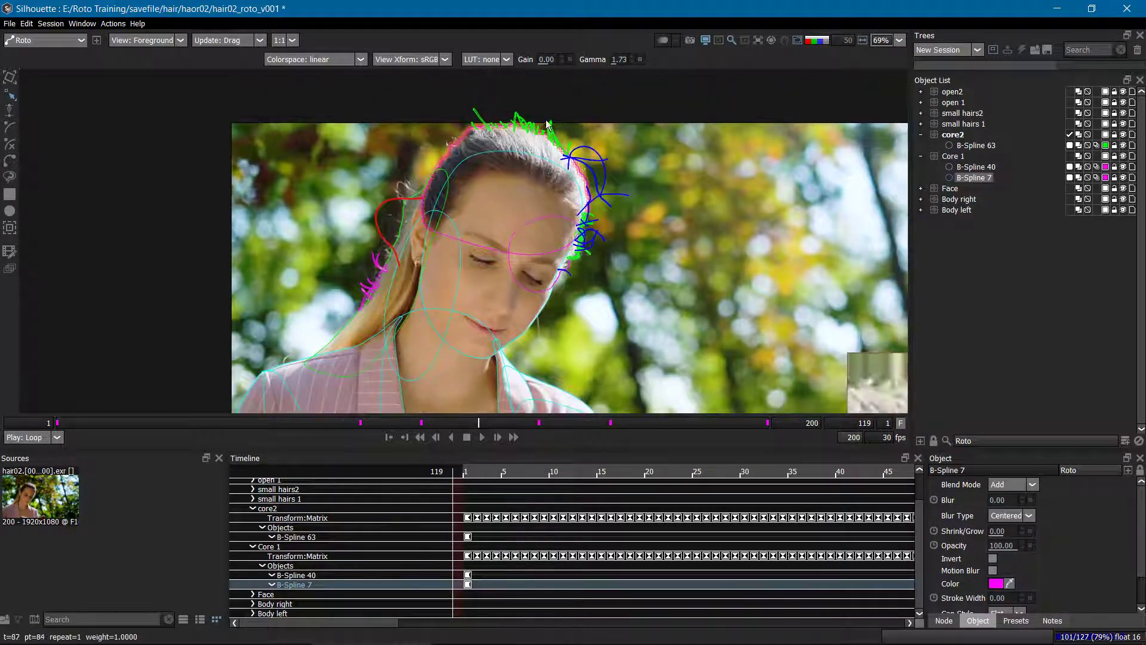
{"action": "left_click", "coordinate": [955, 157]}
{"action": "left_click", "coordinate": [921, 156]}
{"action": "left_click", "coordinate": [921, 134]}
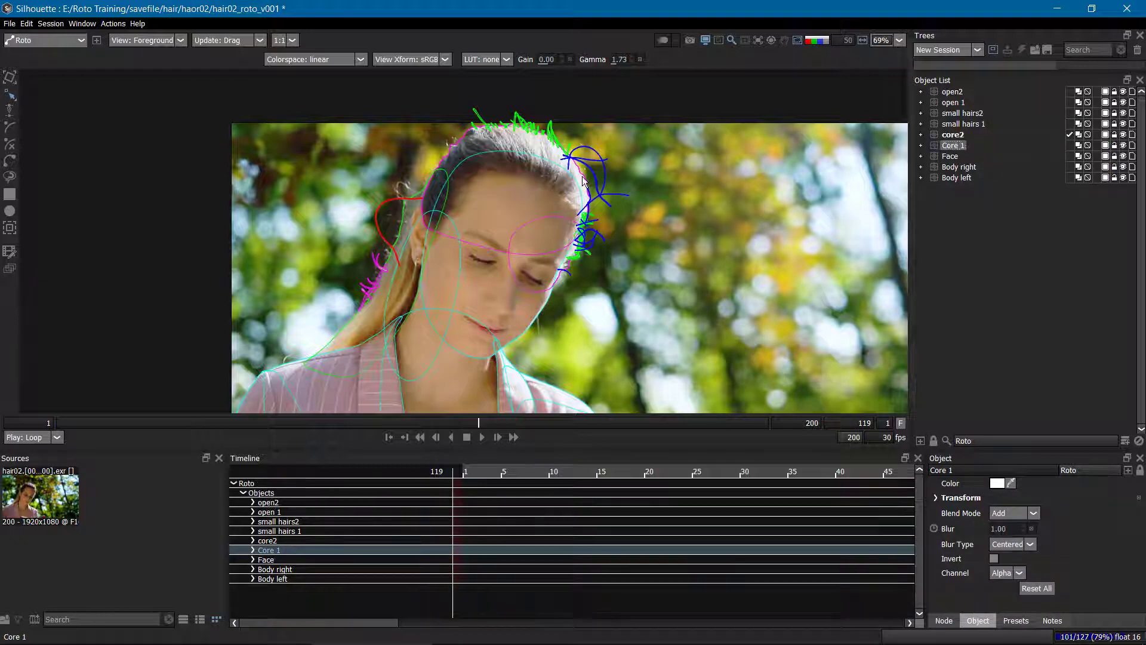
Inspect the splines in the small hairs2 and core2 layers, collapse both layers, and select the open2 layer.
{"action": "left_click", "coordinate": [376, 256]}
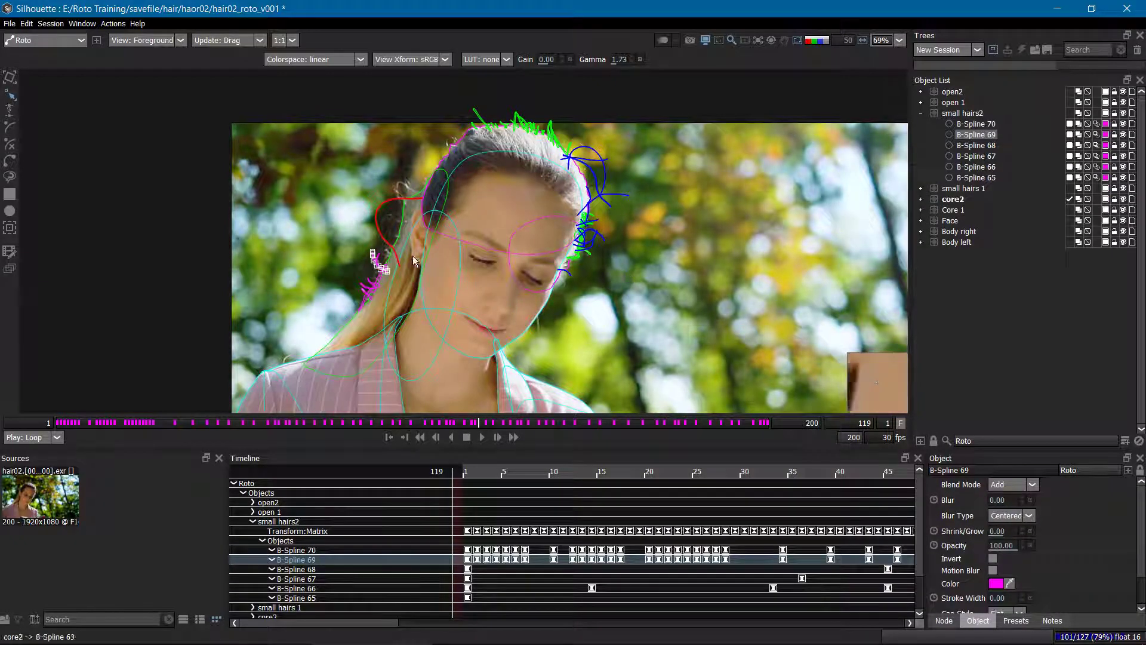
{"action": "left_click", "coordinate": [414, 261]}
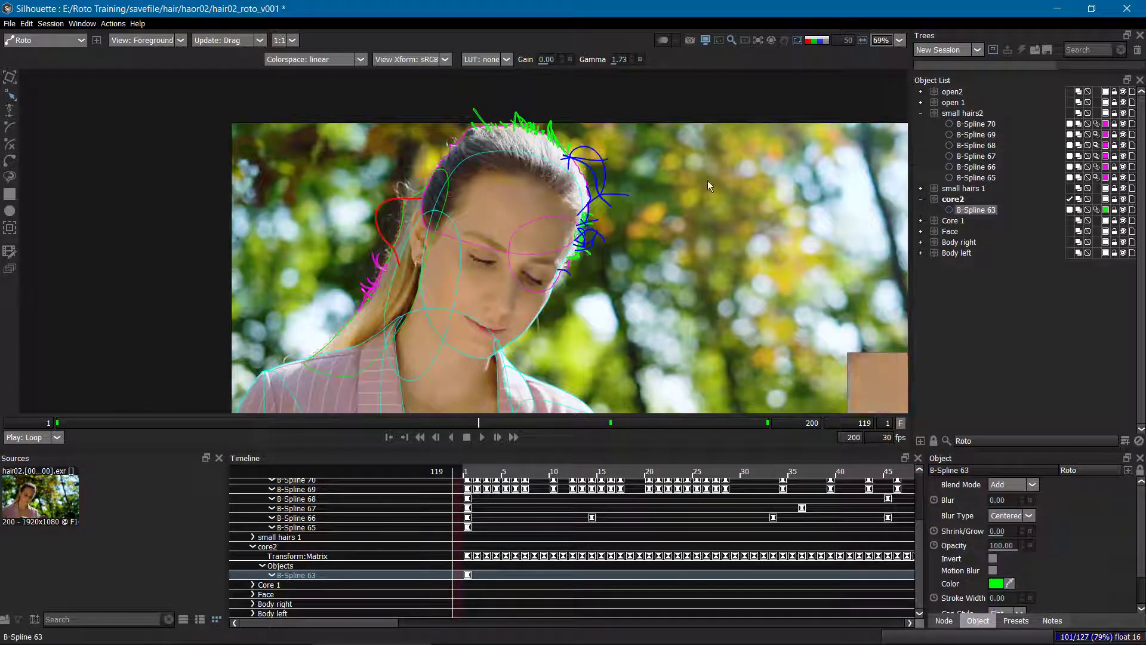
{"action": "left_click", "coordinate": [953, 199]}
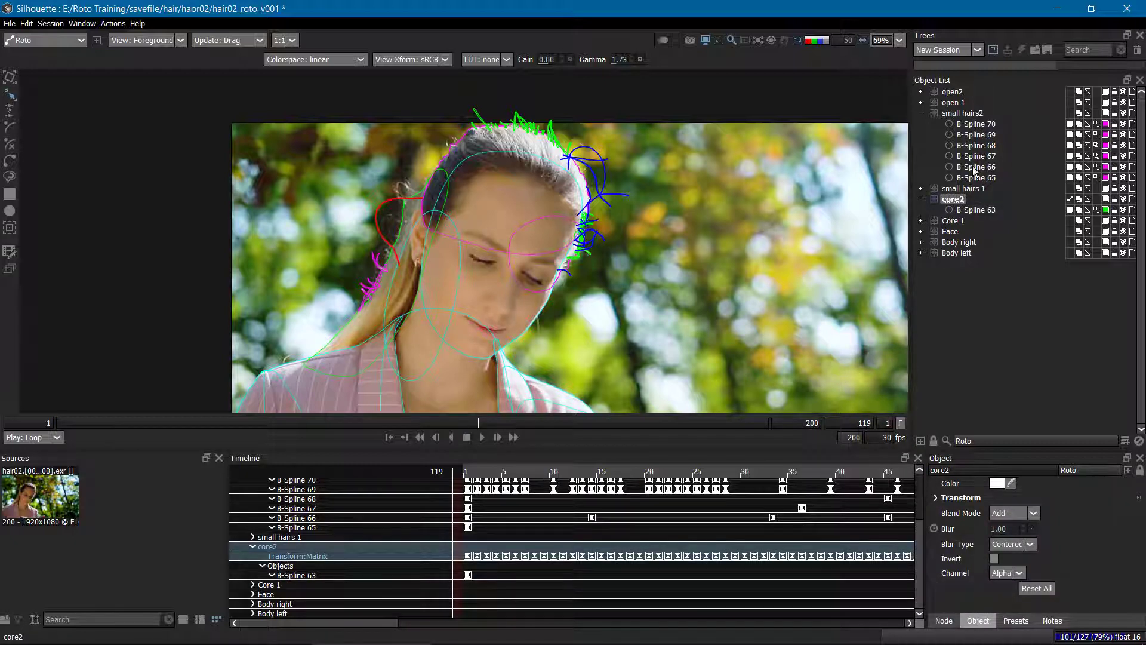
{"action": "left_click", "coordinate": [962, 114]}
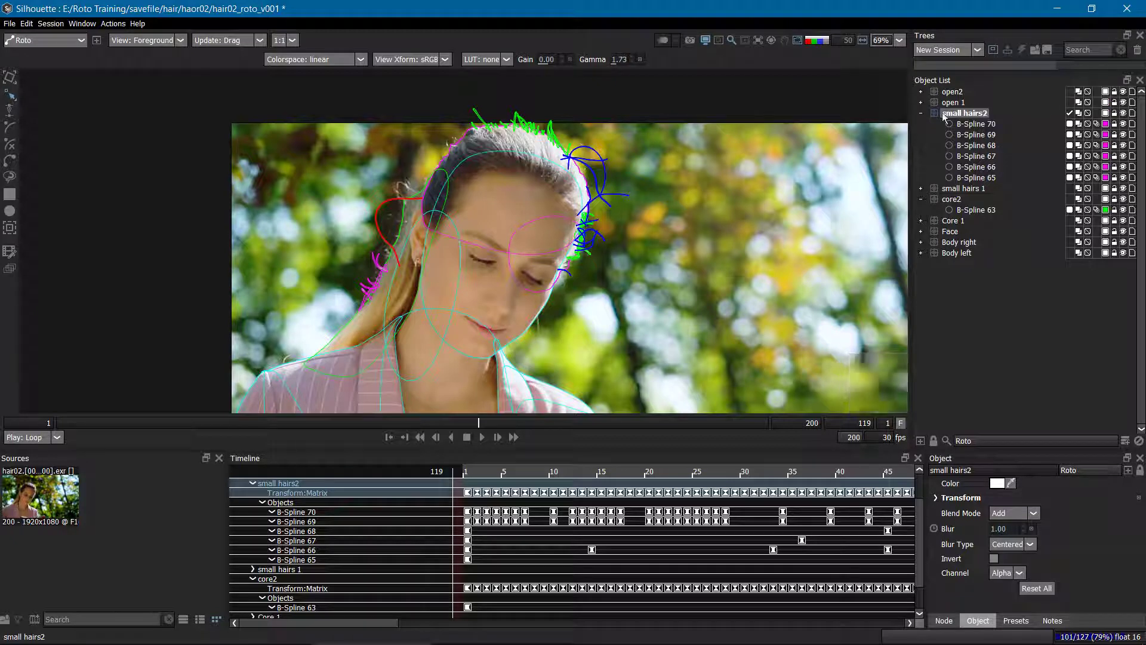
{"action": "left_click", "coordinate": [921, 113]}
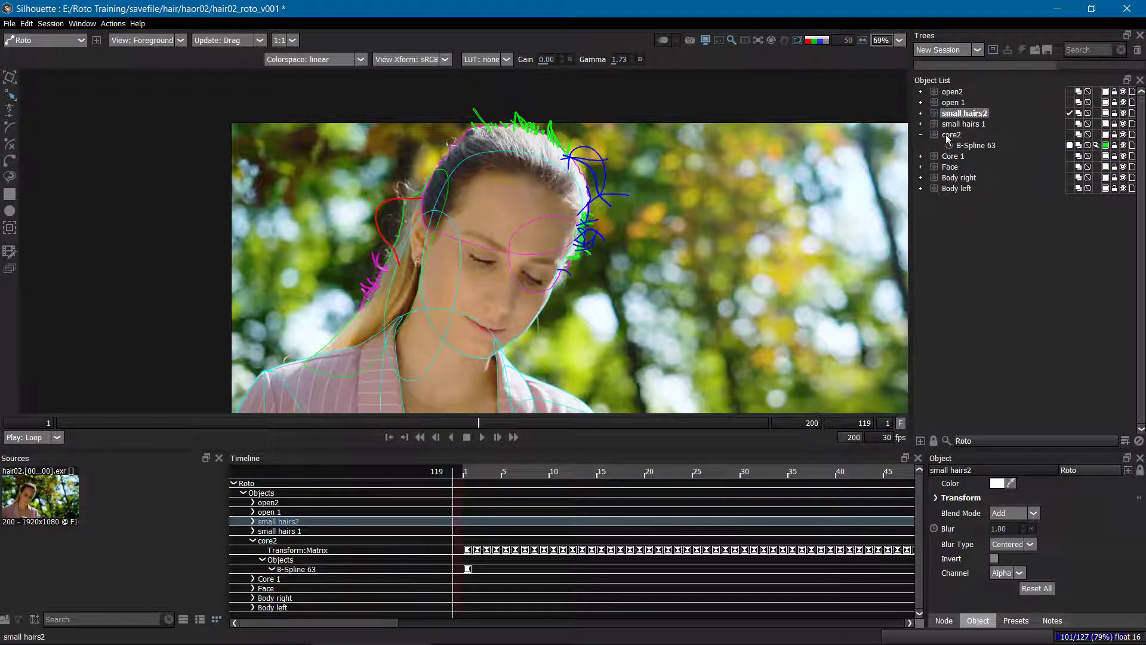
{"action": "left_click", "coordinate": [921, 136]}
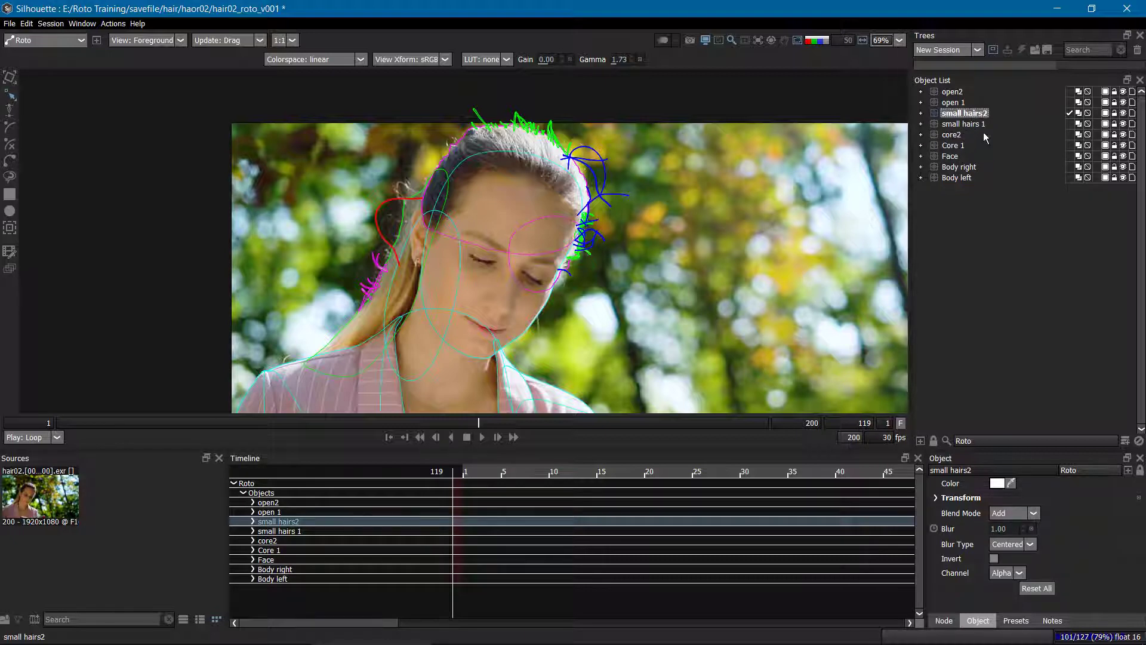
{"action": "left_click", "coordinate": [957, 93]}
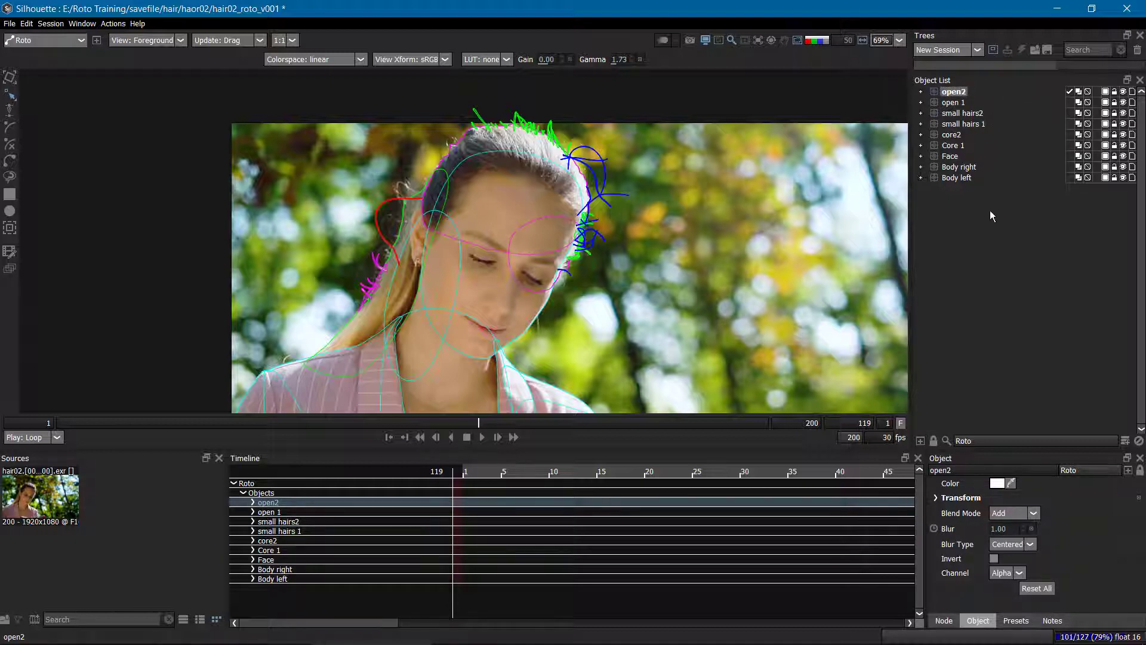
{"action": "left_click_drag", "start_coordinate": [626, 202], "coordinate": [512, 124]}
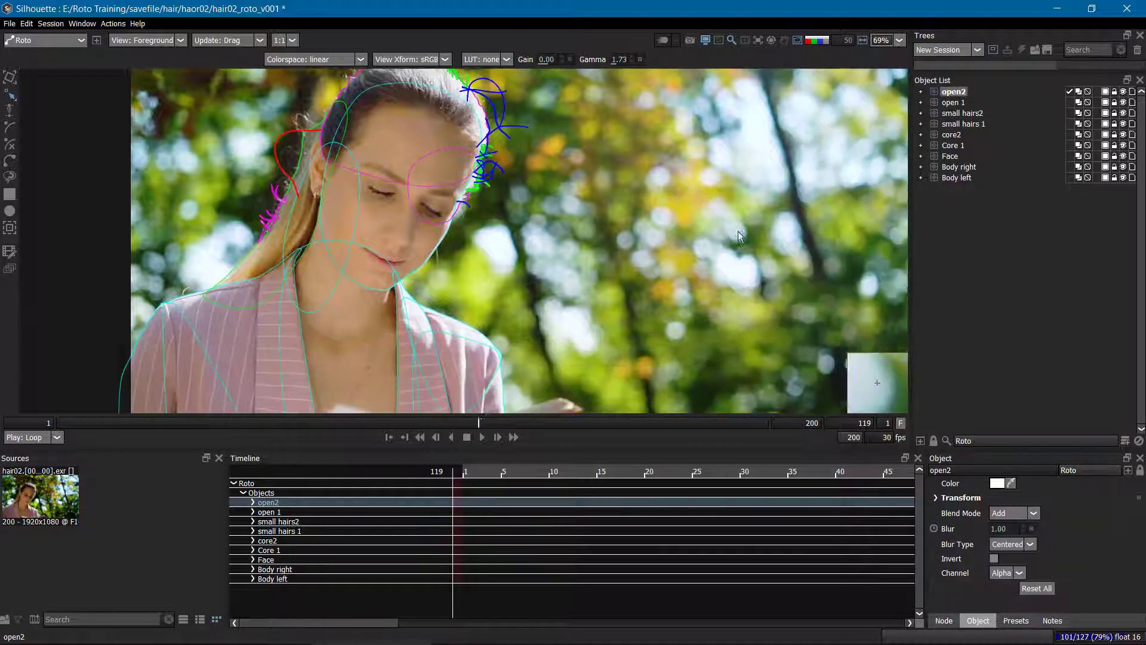
{"action": "scroll", "coordinate": [708, 272], "scroll_direction": "down", "scroll_amount": 2}
{"action": "left_click_drag", "start_coordinate": [708, 272], "coordinate": [631, 243]}
{"action": "scroll", "coordinate": [707, 228], "scroll_direction": "down", "scroll_amount": 1}
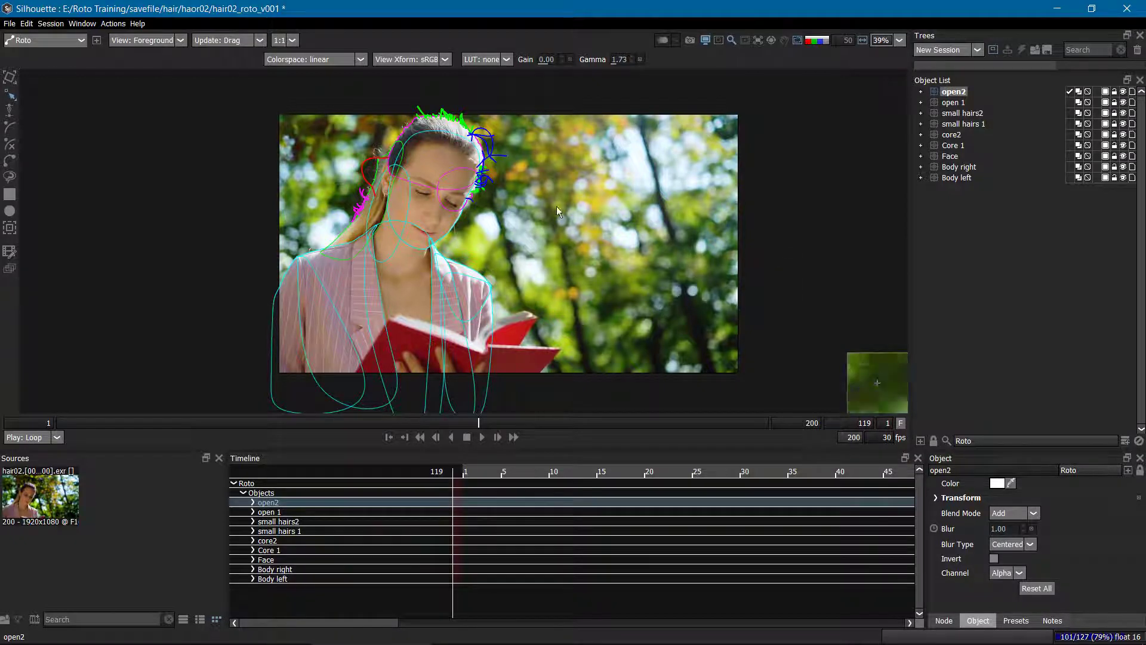
{"action": "scroll", "coordinate": [492, 251], "scroll_direction": "up", "scroll_amount": 2}
{"action": "left_click_drag", "start_coordinate": [473, 203], "coordinate": [575, 205]}
{"action": "scroll", "coordinate": [451, 222], "scroll_direction": "up", "scroll_amount": 1}
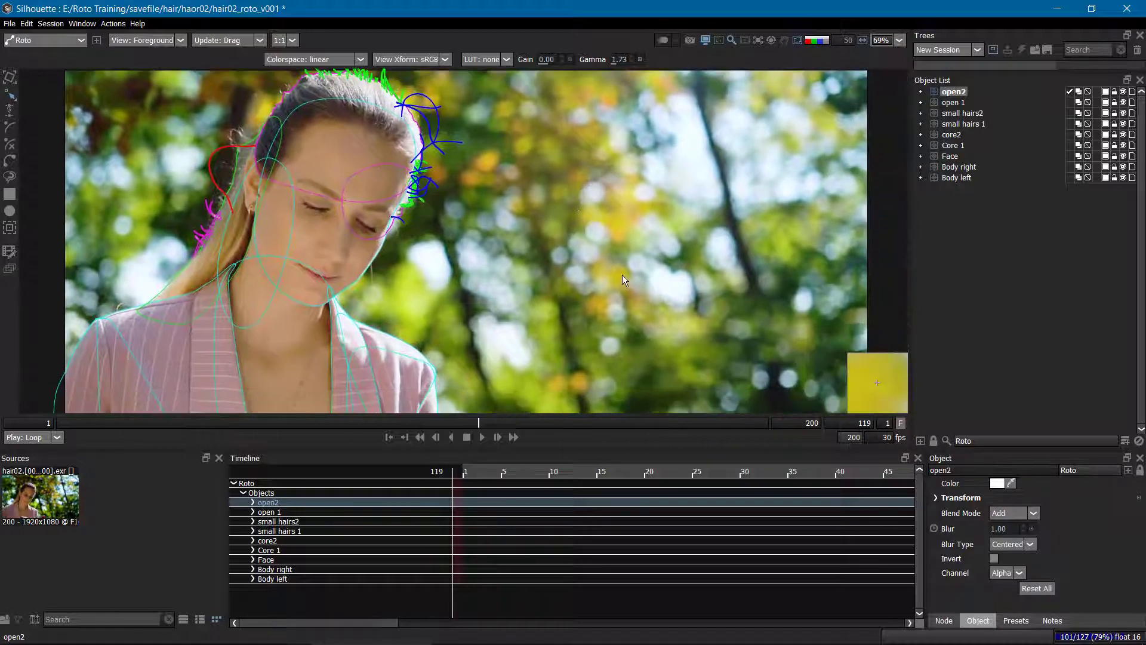
{"action": "left_click_drag", "start_coordinate": [622, 270], "coordinate": [736, 341]}
{"action": "scroll", "coordinate": [585, 298], "scroll_direction": "up", "scroll_amount": 1}
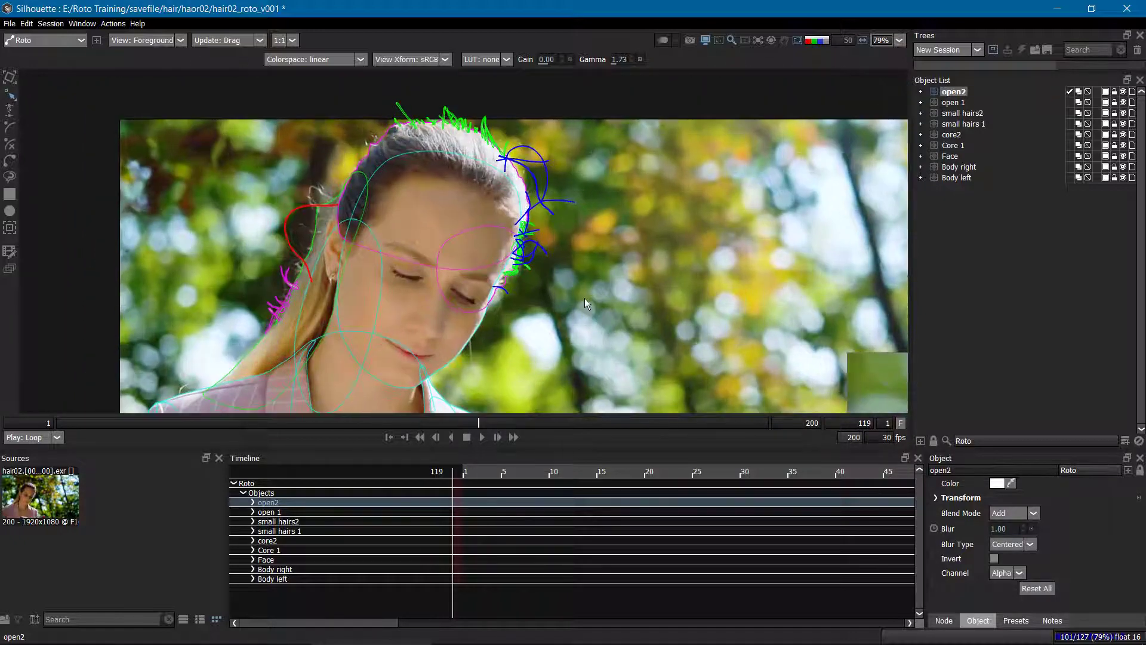
{"action": "key", "text": "F2"}
{"action": "scroll", "coordinate": [667, 360], "scroll_direction": "up", "scroll_amount": 2}
{"action": "left_click_drag", "start_coordinate": [646, 311], "coordinate": [511, 121]}
{"action": "mouse_move", "coordinate": [633, 260]}
{"action": "left_mouse_down"}
{"action": "mouse_move", "coordinate": [587, 295]}
{"action": "mouse_move", "coordinate": [614, 263]}
{"action": "mouse_move", "coordinate": [636, 298]}
{"action": "mouse_move", "coordinate": [628, 266]}
{"action": "left_mouse_up"}
{"action": "key", "text": "F2"}
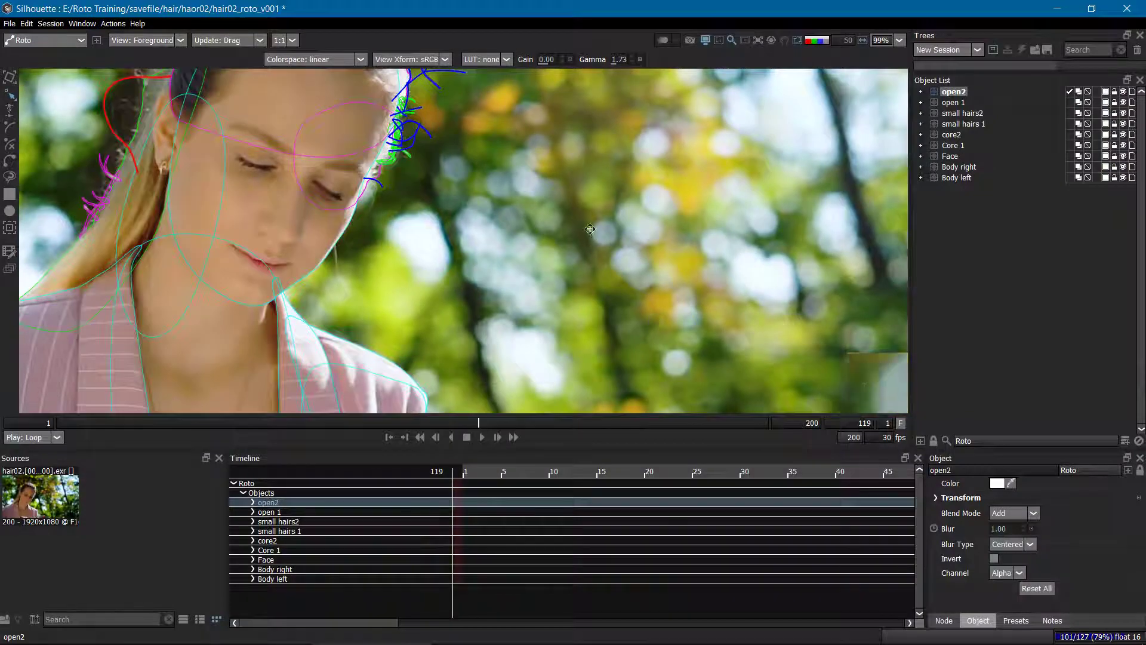
{"action": "left_click_drag", "start_coordinate": [590, 229], "coordinate": [657, 289]}
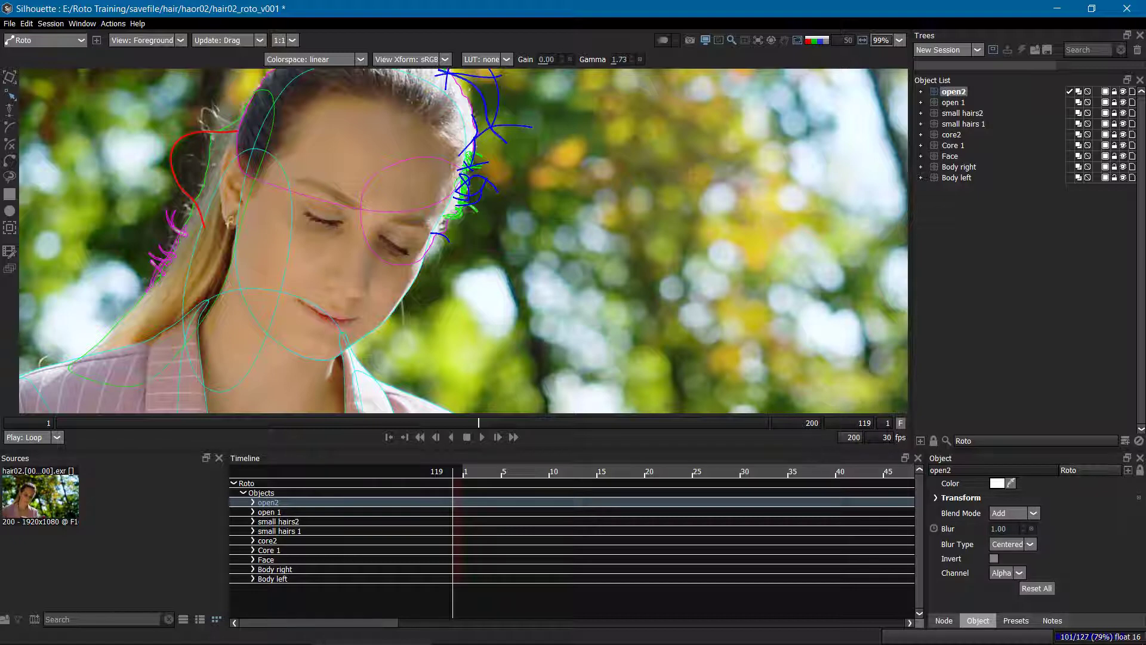
Deselect the open2 layer, show the head and shoulders in the full-size viewer, and play the clip to review the splines.
{"action": "left_click", "coordinate": [797, 342]}
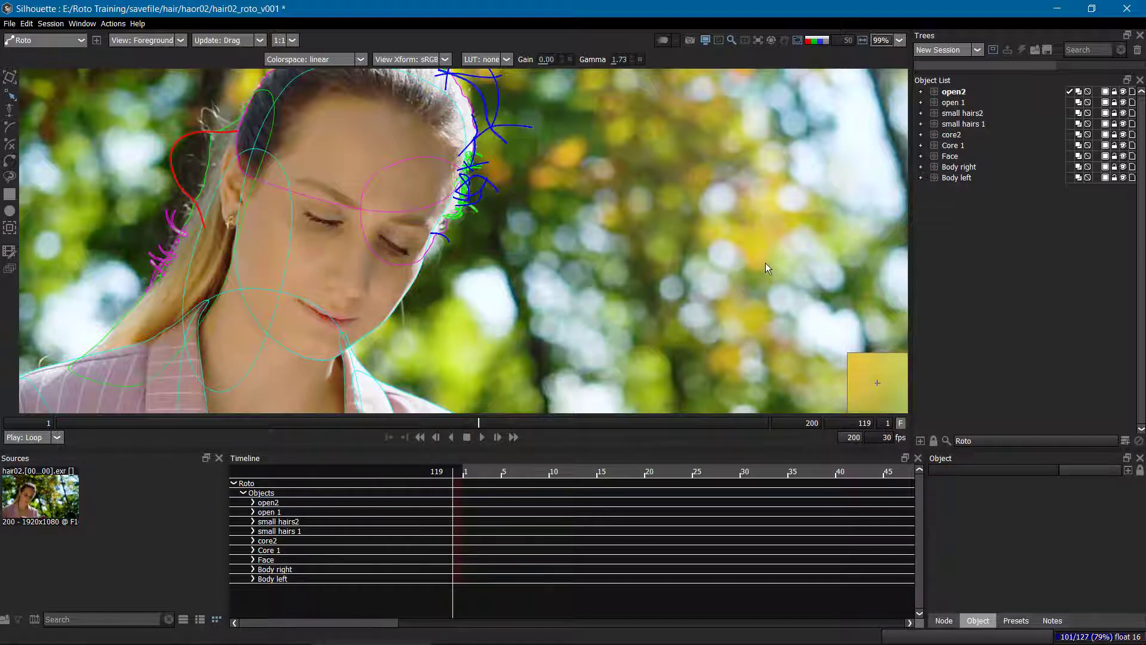
{"action": "left_click_drag", "start_coordinate": [418, 242], "coordinate": [561, 255]}
{"action": "scroll", "coordinate": [602, 269], "scroll_direction": "down", "scroll_amount": 2}
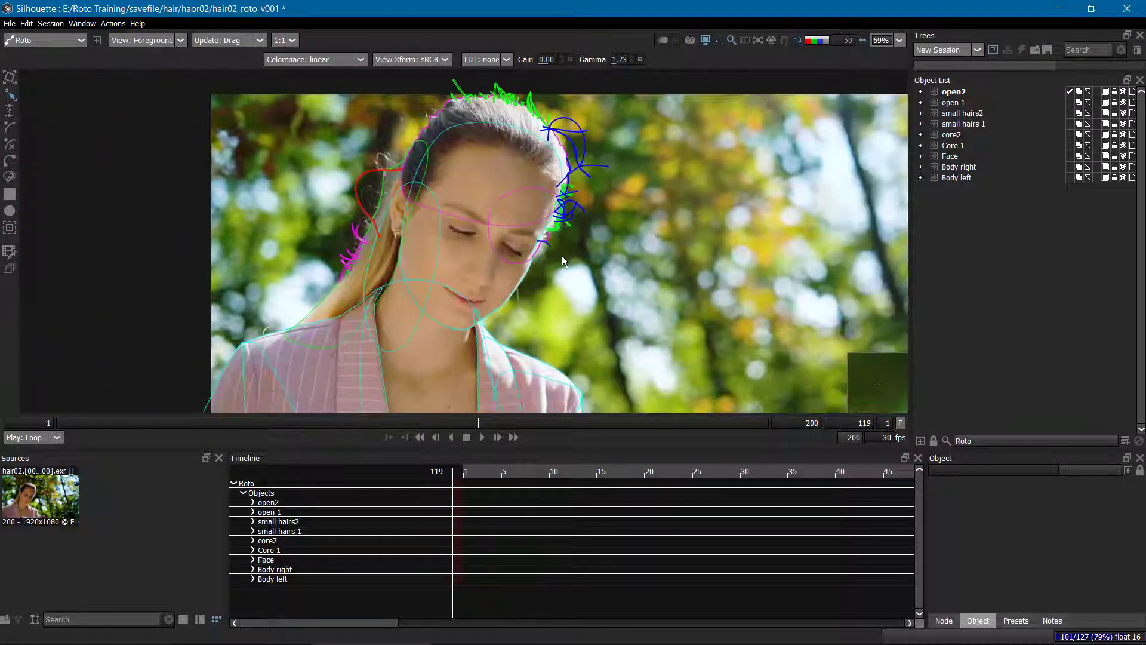
{"action": "key", "text": "F2"}
{"action": "left_click_drag", "start_coordinate": [475, 185], "coordinate": [266, 140]}
{"action": "scroll", "coordinate": [512, 293], "scroll_direction": "up", "scroll_amount": 1}
{"action": "left_click_drag", "start_coordinate": [450, 316], "coordinate": [615, 294]}
{"action": "scroll", "coordinate": [615, 294], "scroll_direction": "up", "scroll_amount": 2}
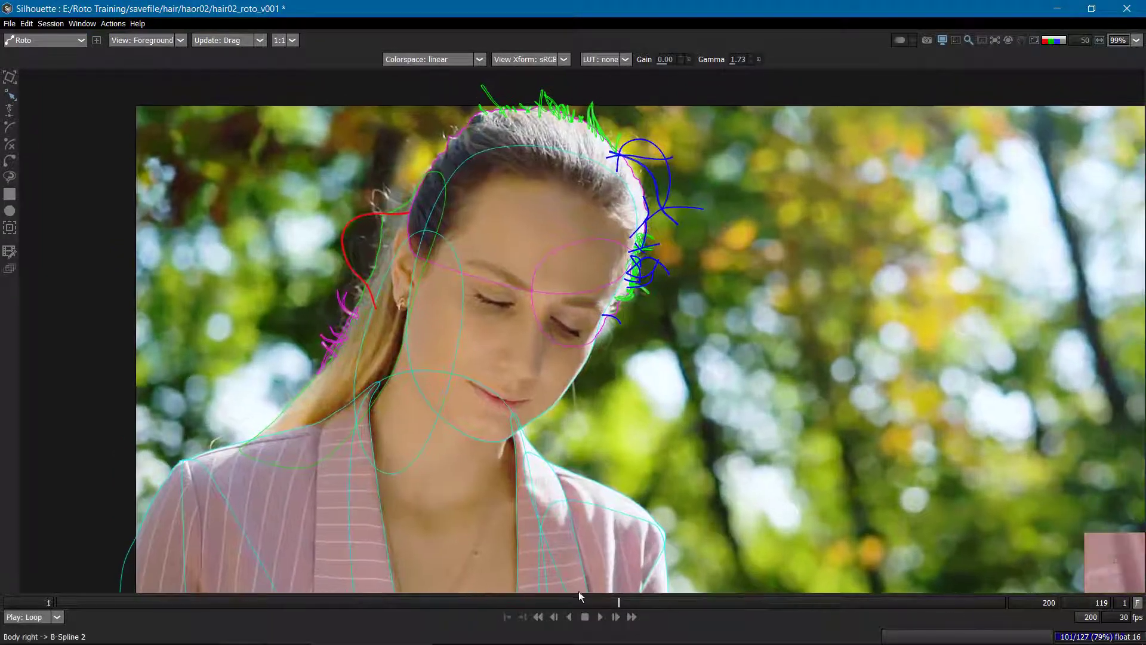
{"action": "left_click", "coordinate": [600, 616]}
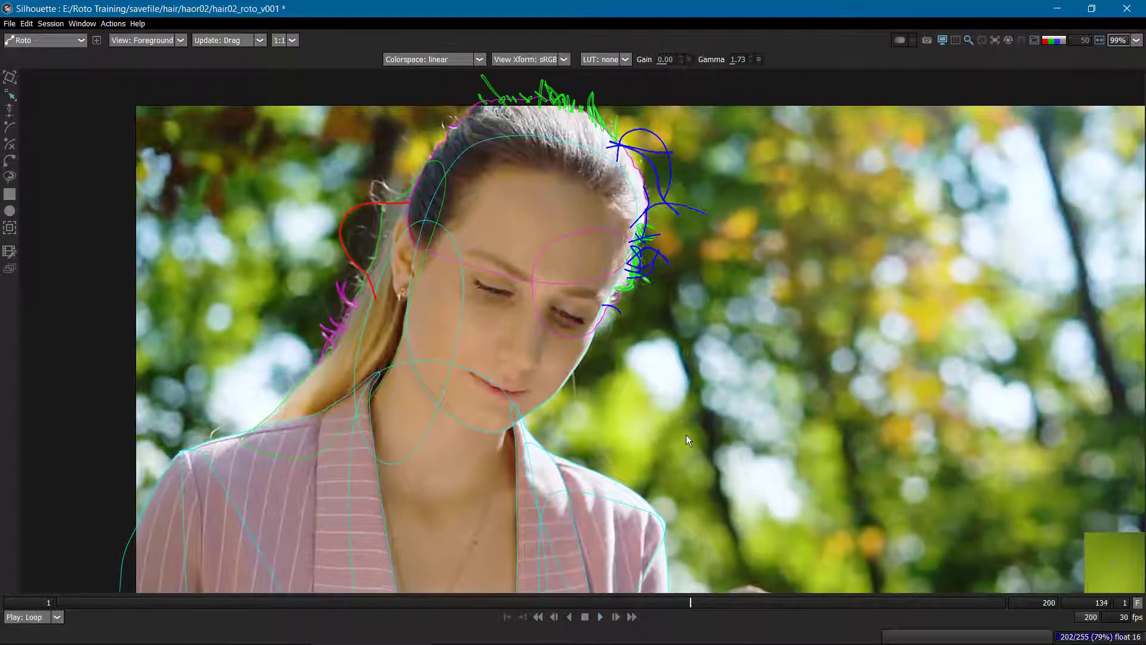